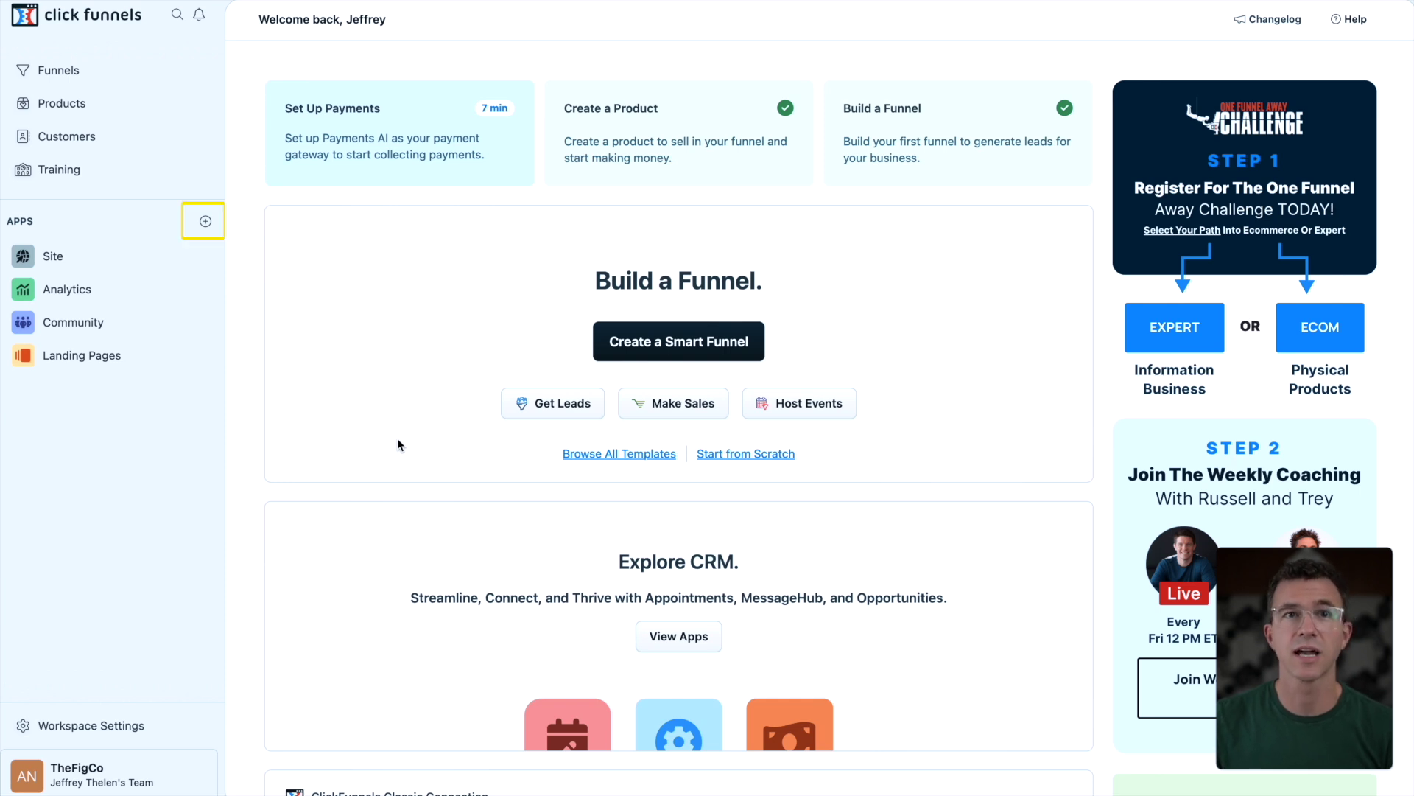
Add the Courses app from the apps list and start a new course.
click(205, 222)
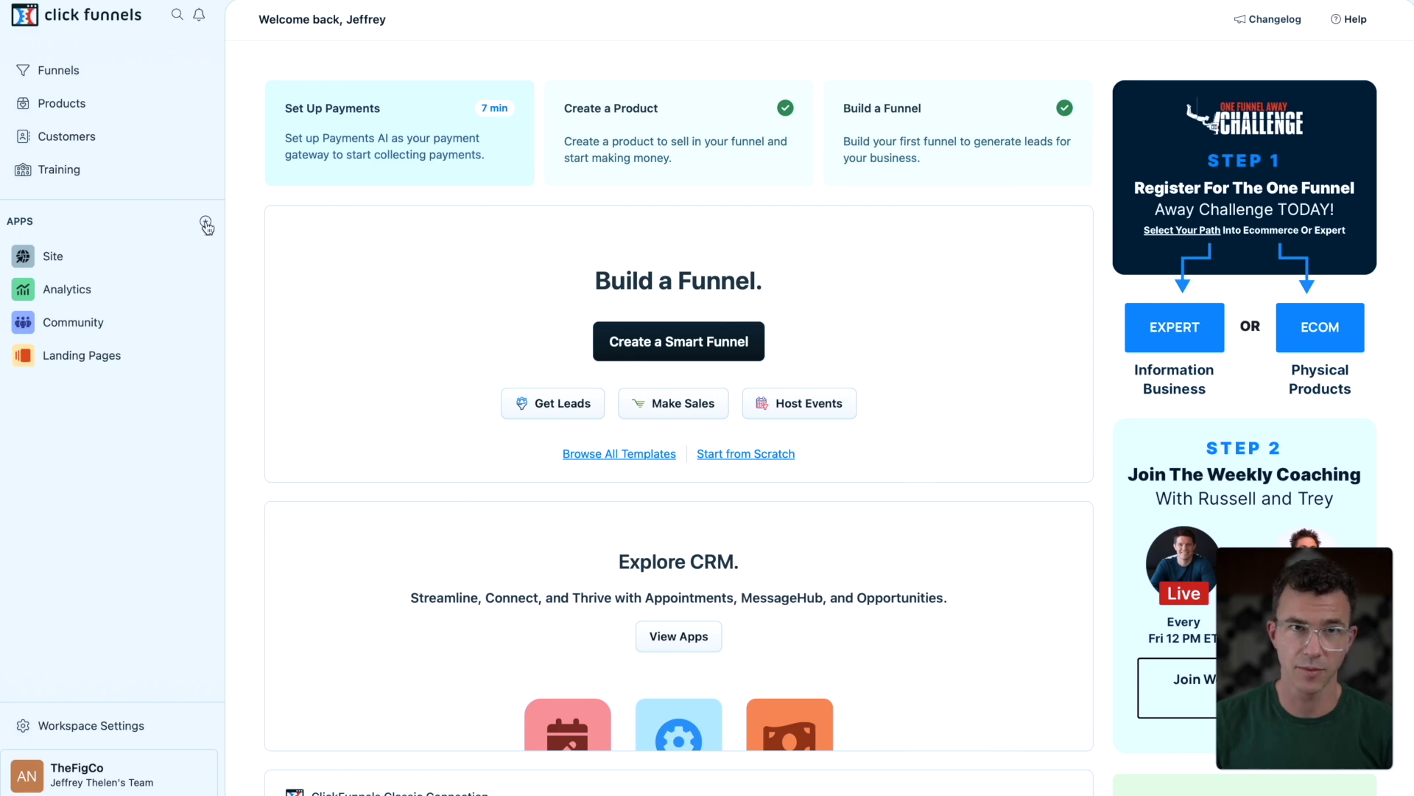
scroll(331, 509, down, 3)
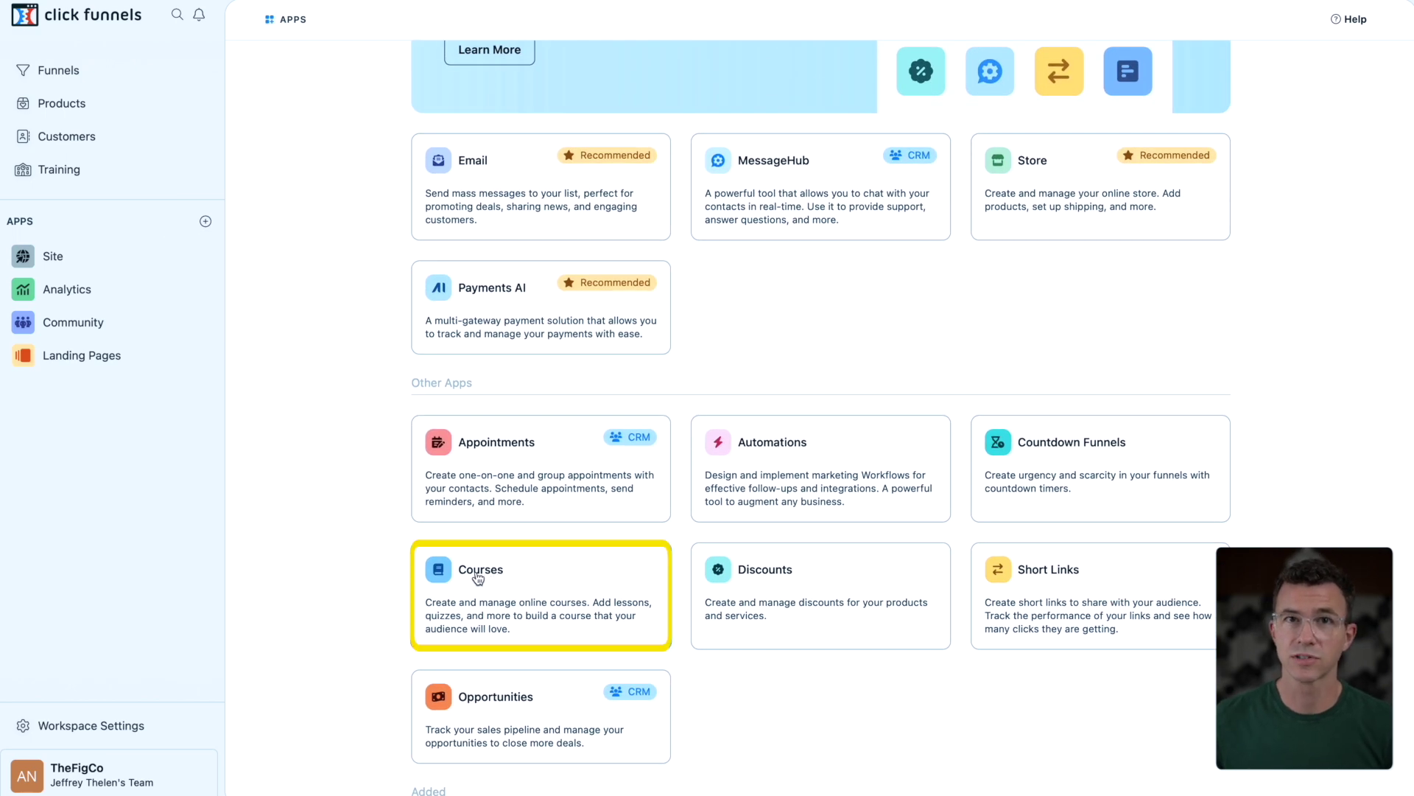
click(496, 575)
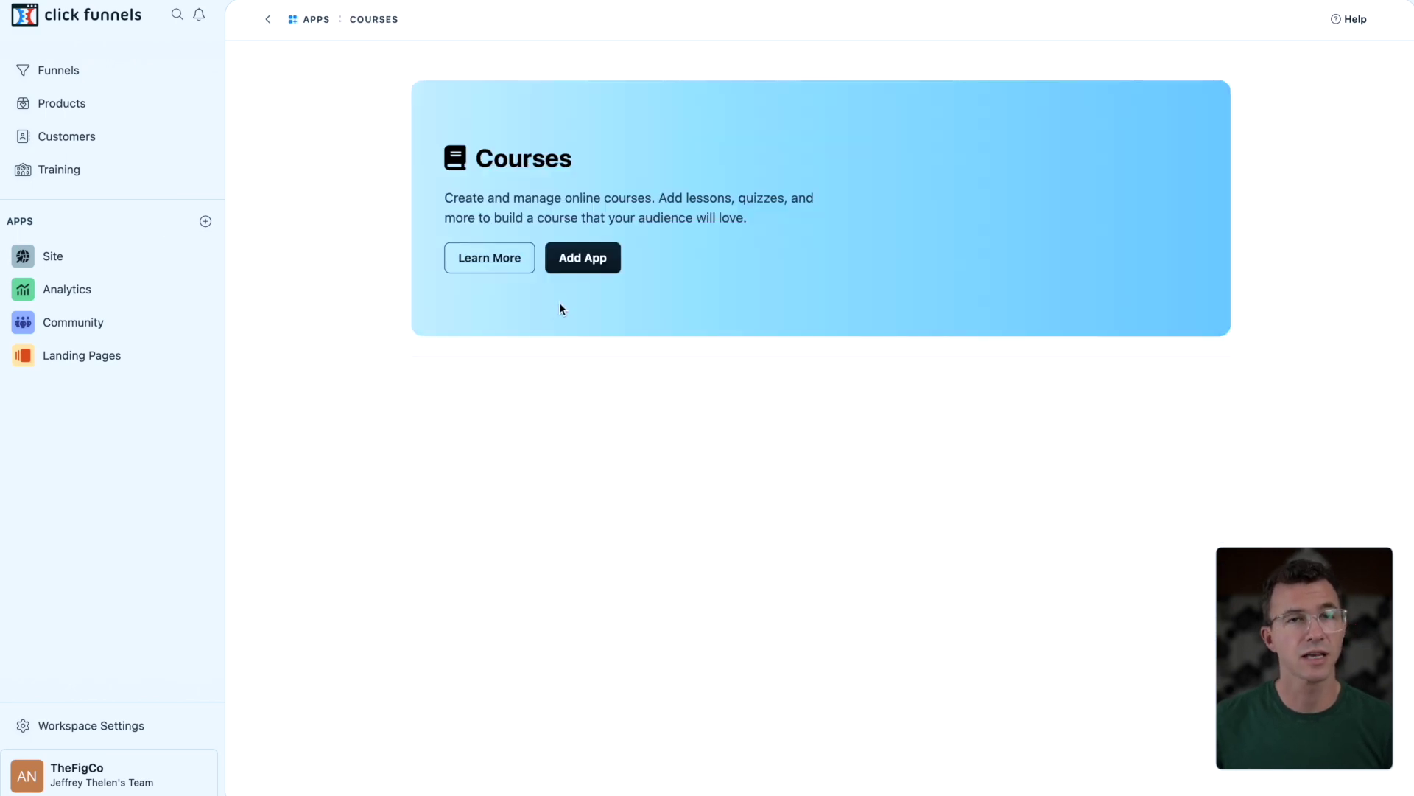
click(581, 261)
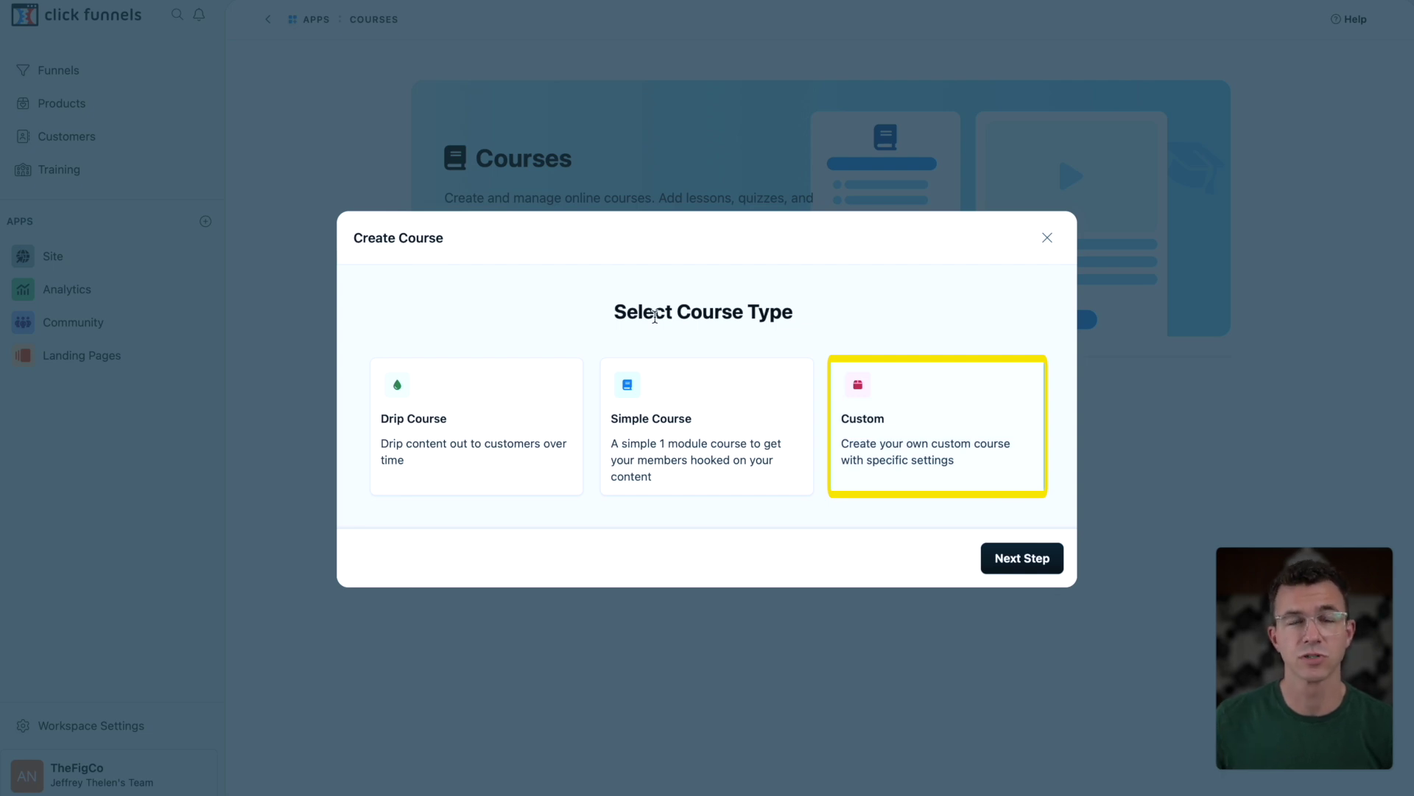
Create the Custom course 'Channel Launch Roadmap', described 'Plan your YouTube channel launch in a weekend', with a thumbnail.
click(1023, 558)
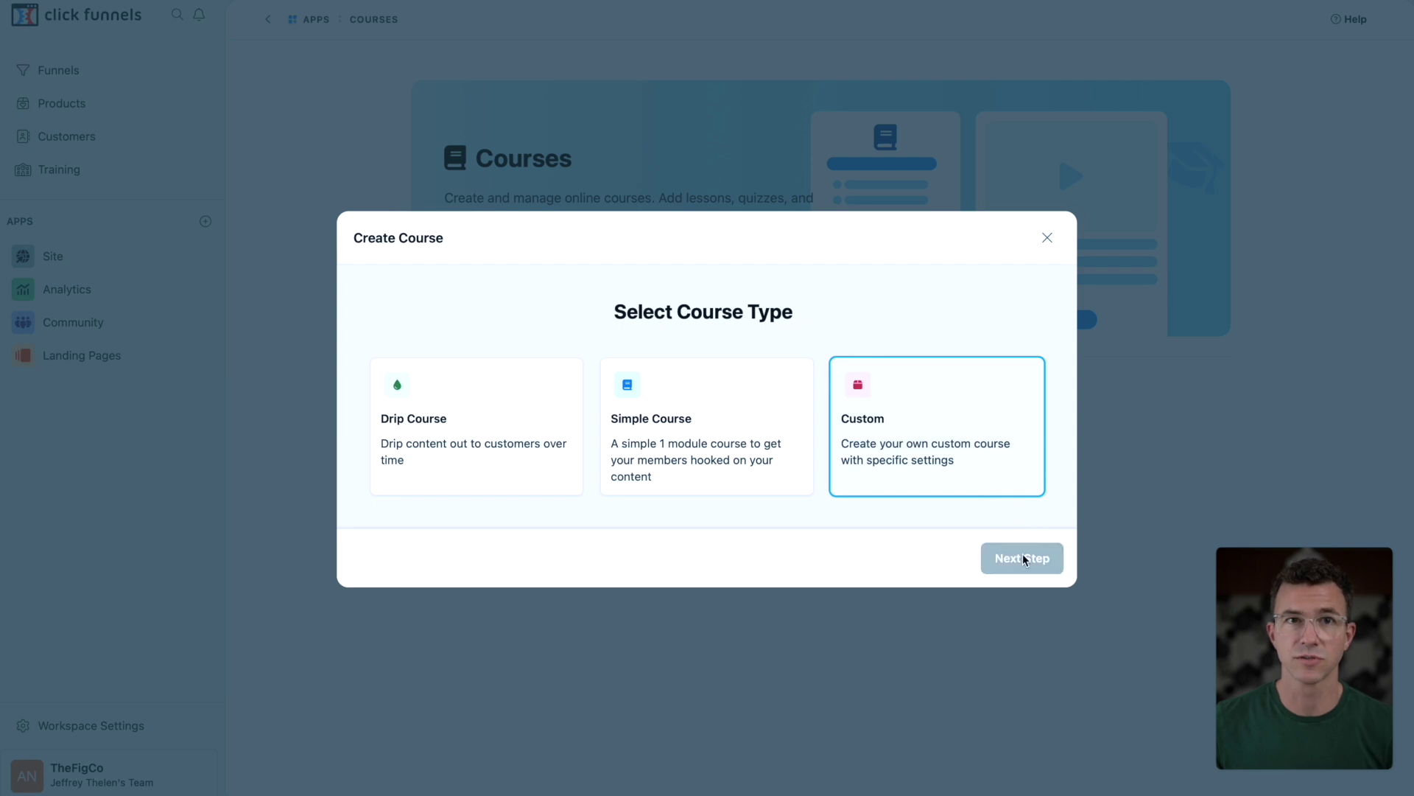
text(Channel Launch Roadmap)
key(Tab)
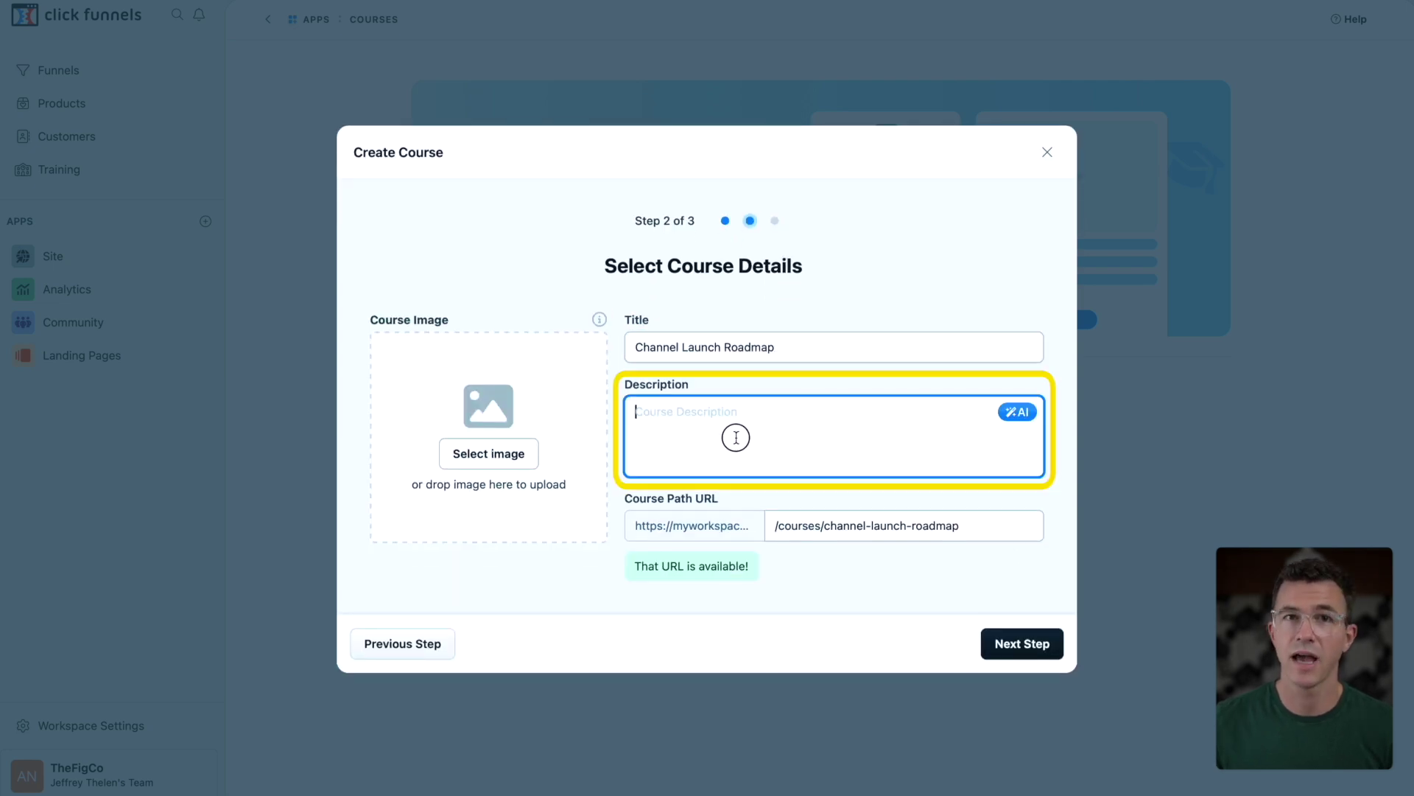
text(Plan your YouTube channel launch in a weekend)
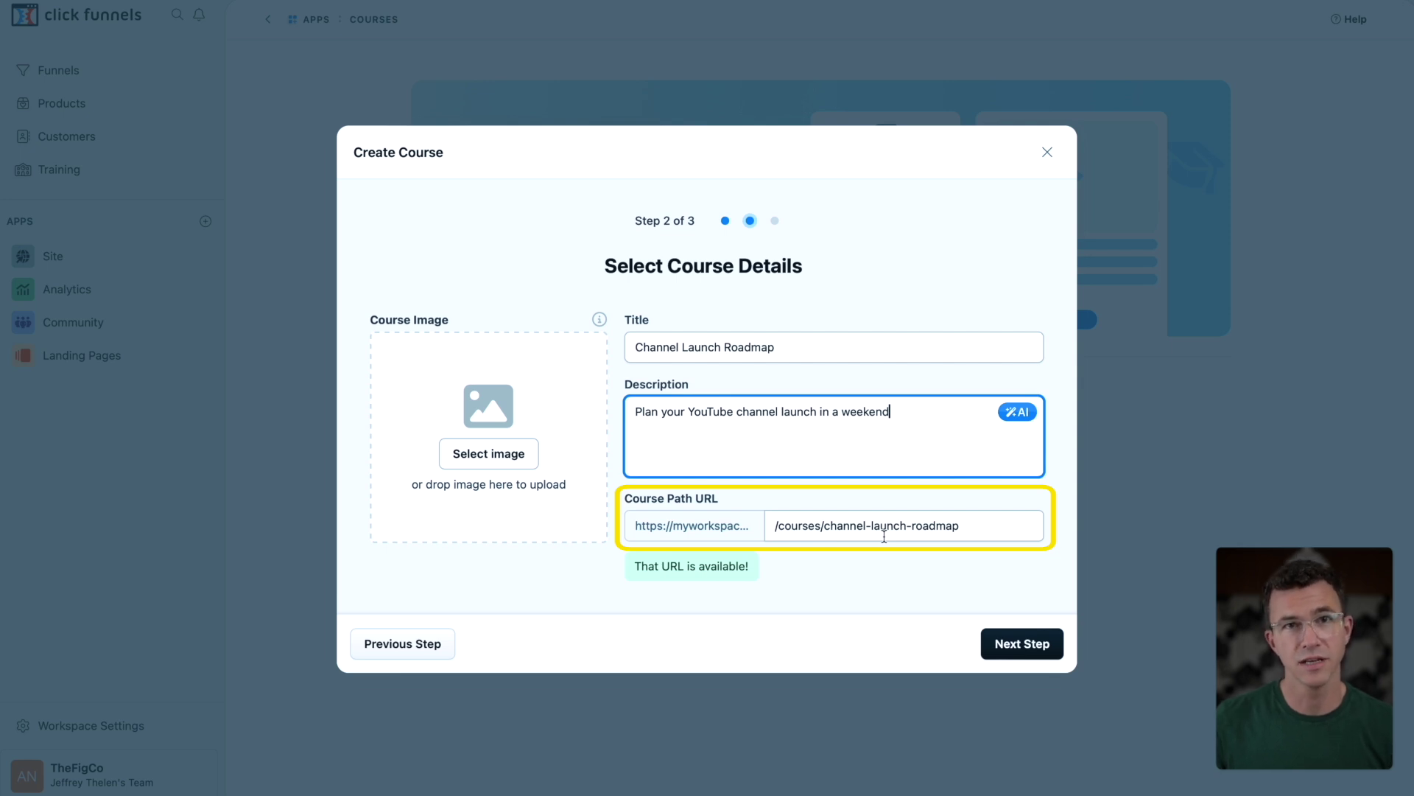
click(461, 452)
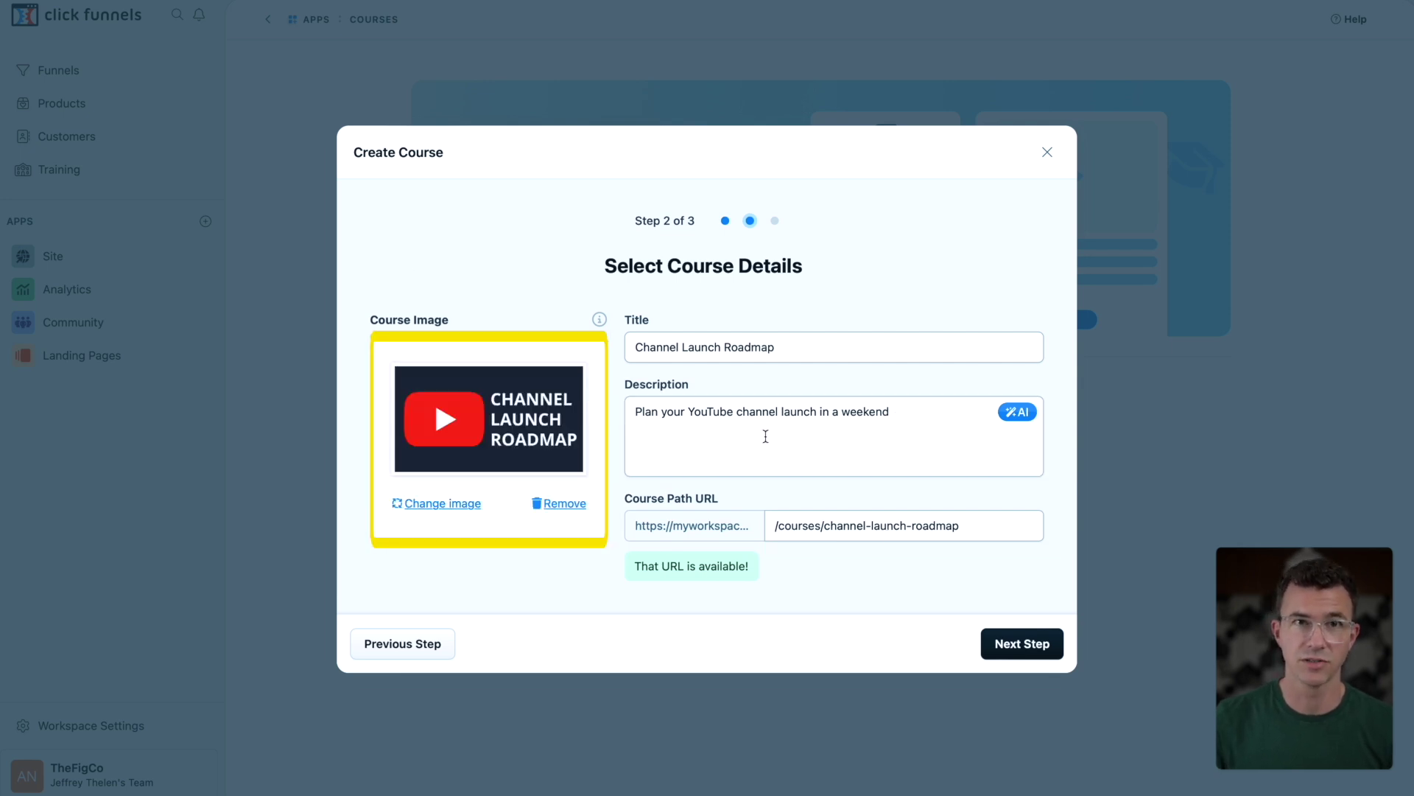
click(1022, 643)
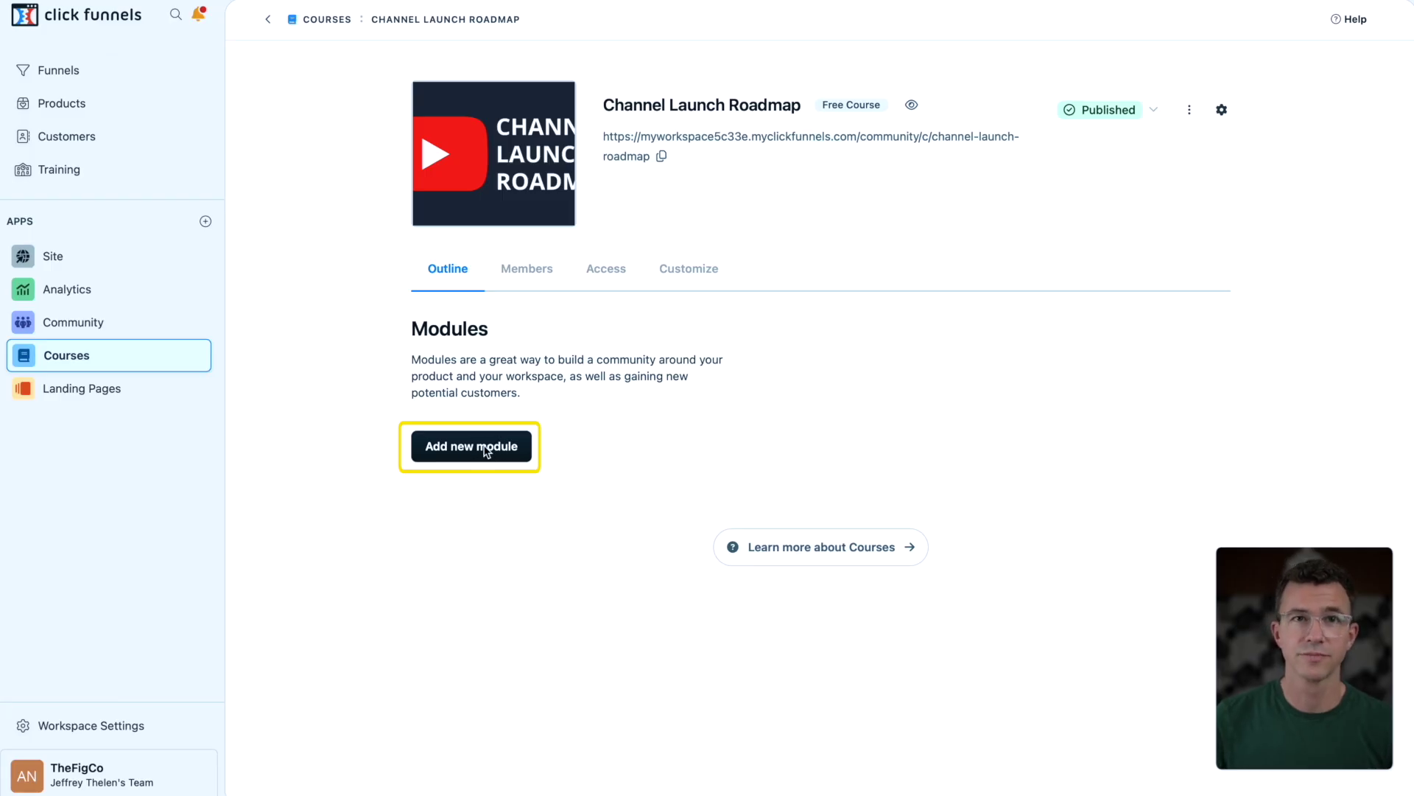
click(485, 451)
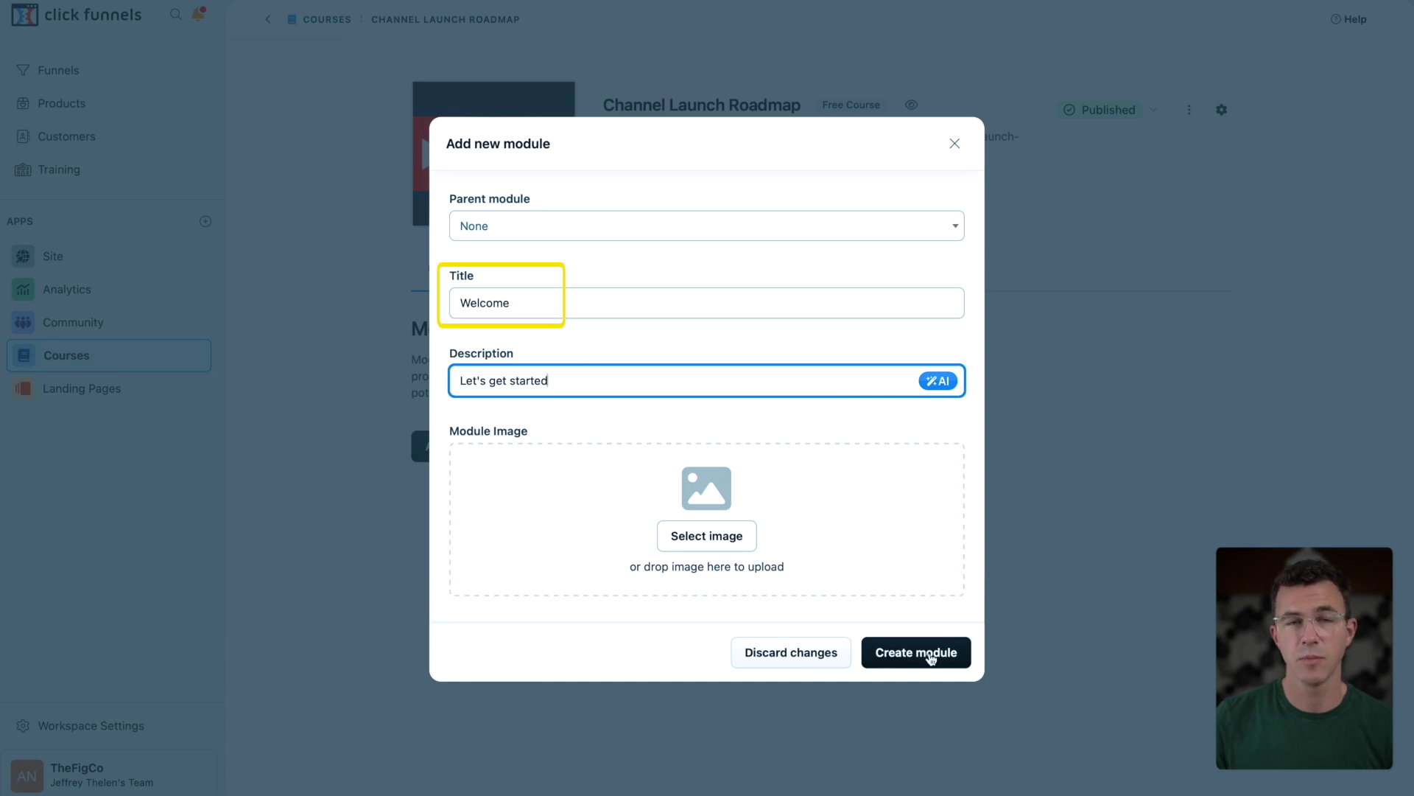
Create the Welcome module with a lesson named 'Welcome Lesson'.
click(930, 655)
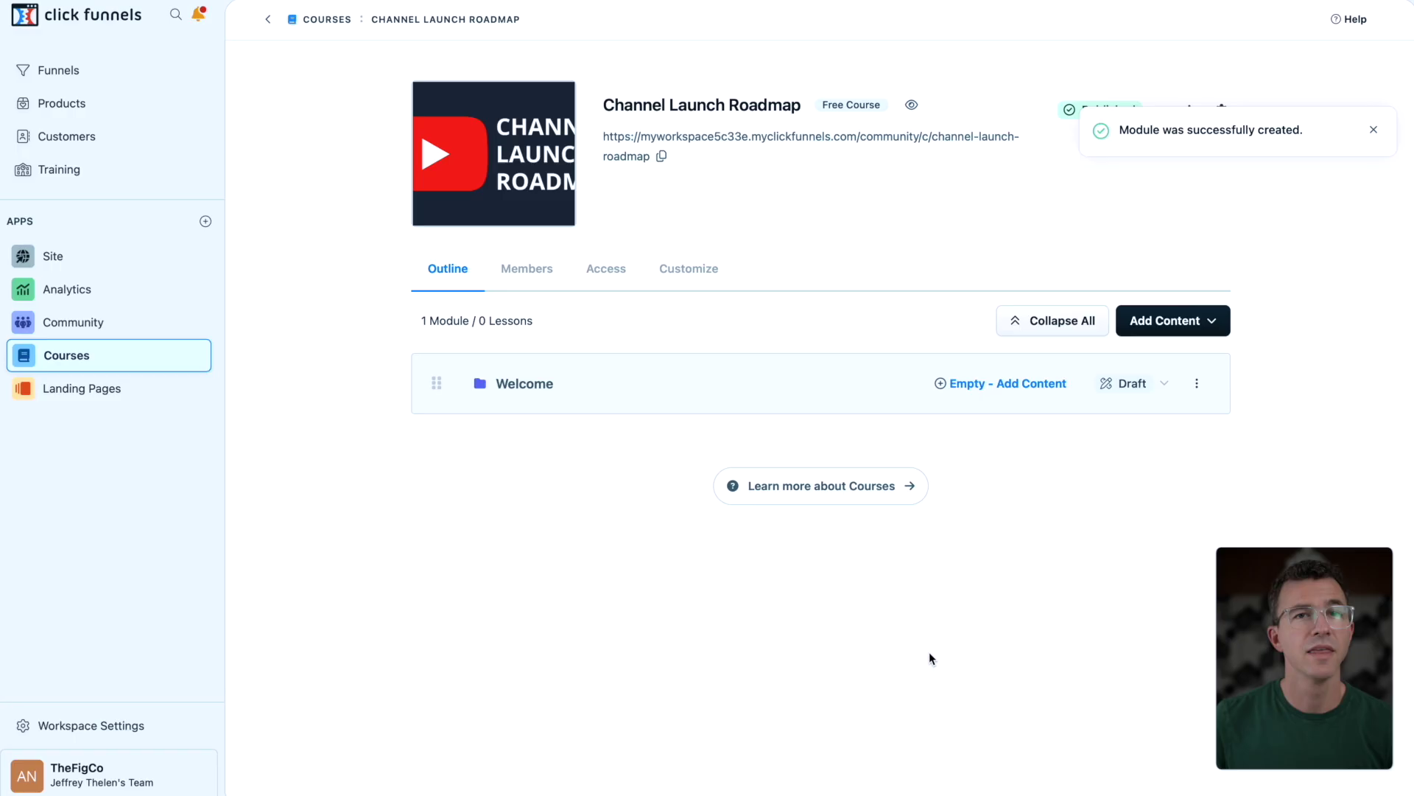
click(1184, 326)
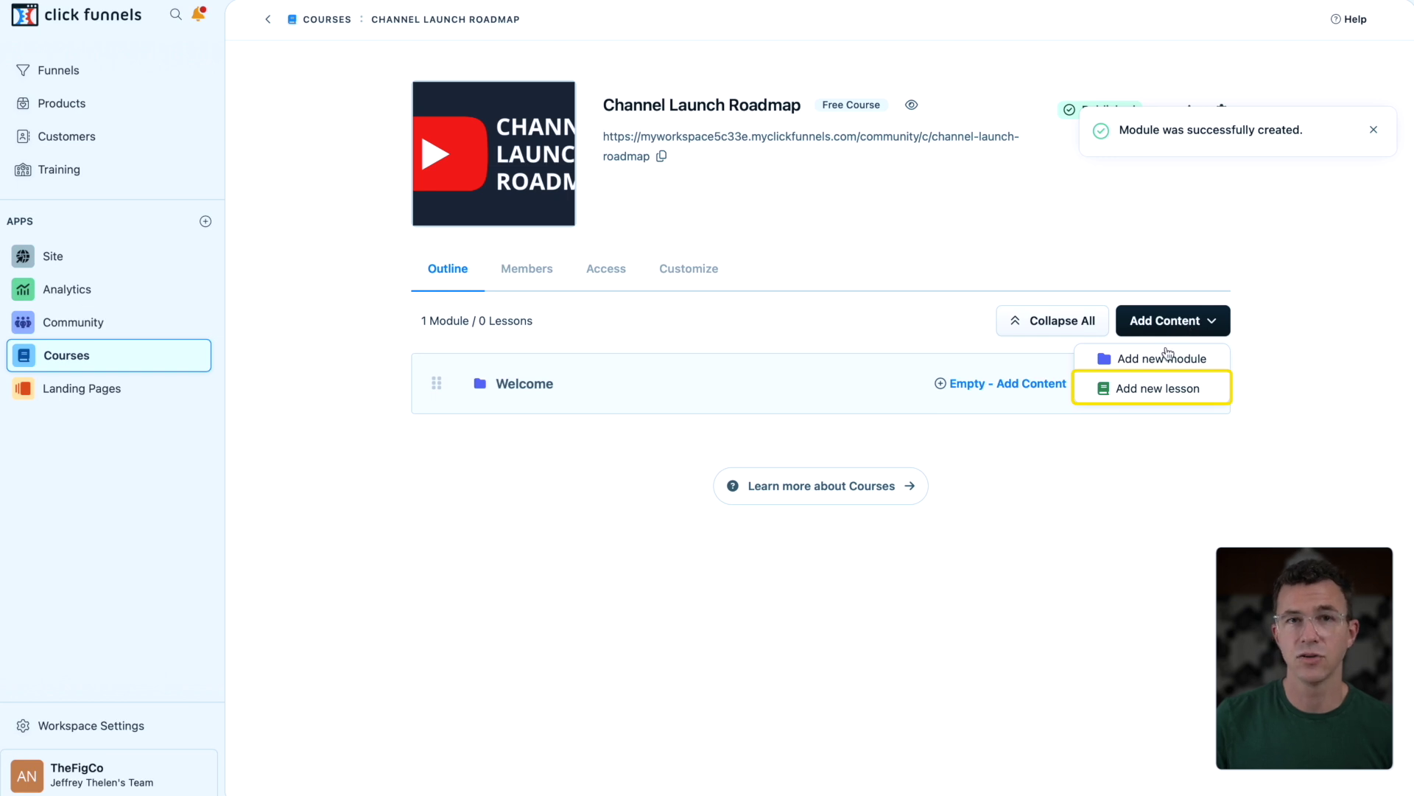
click(1153, 385)
text(Welcome Lesson)
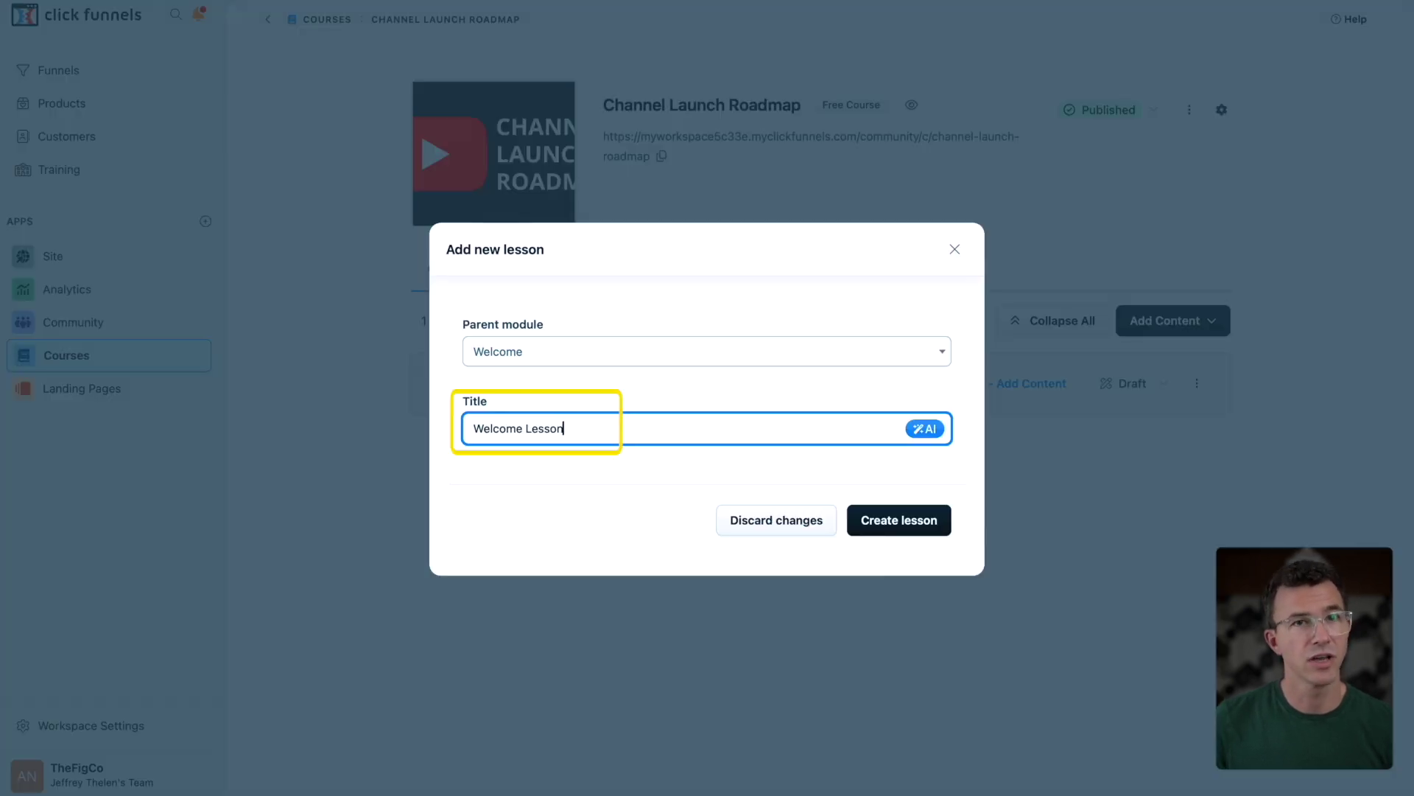
click(907, 524)
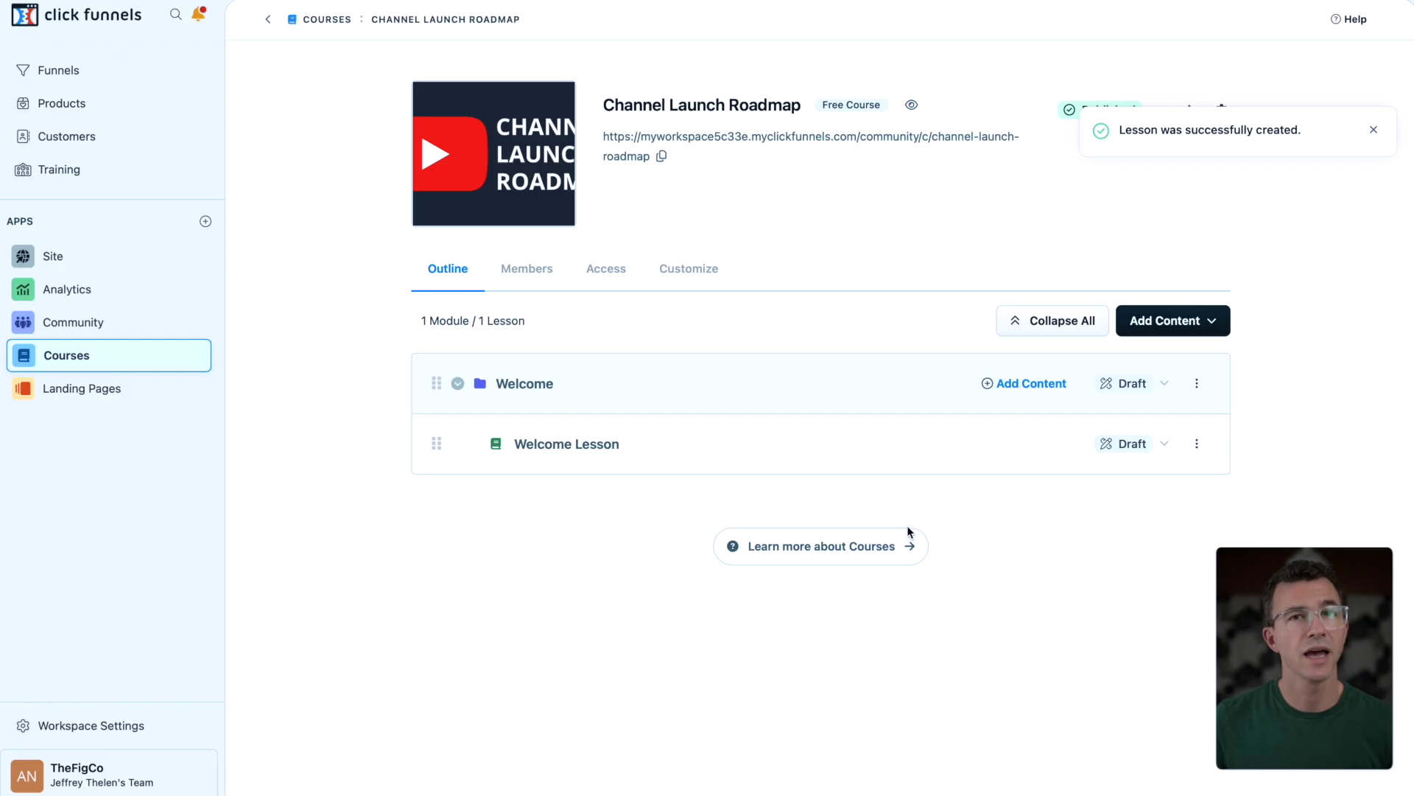
Give Welcome Lesson the description 'Rock and roll' and save it.
click(1199, 445)
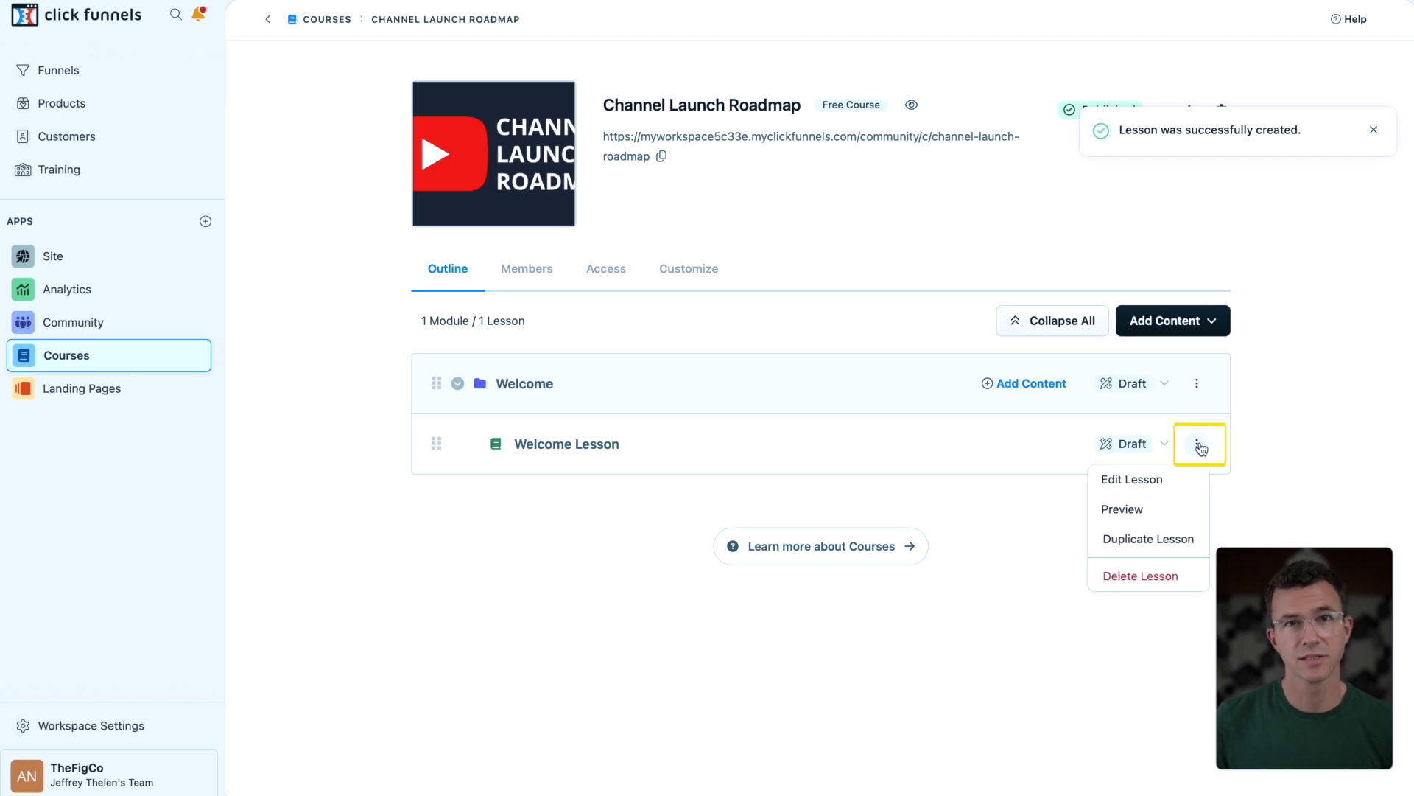
click(1148, 489)
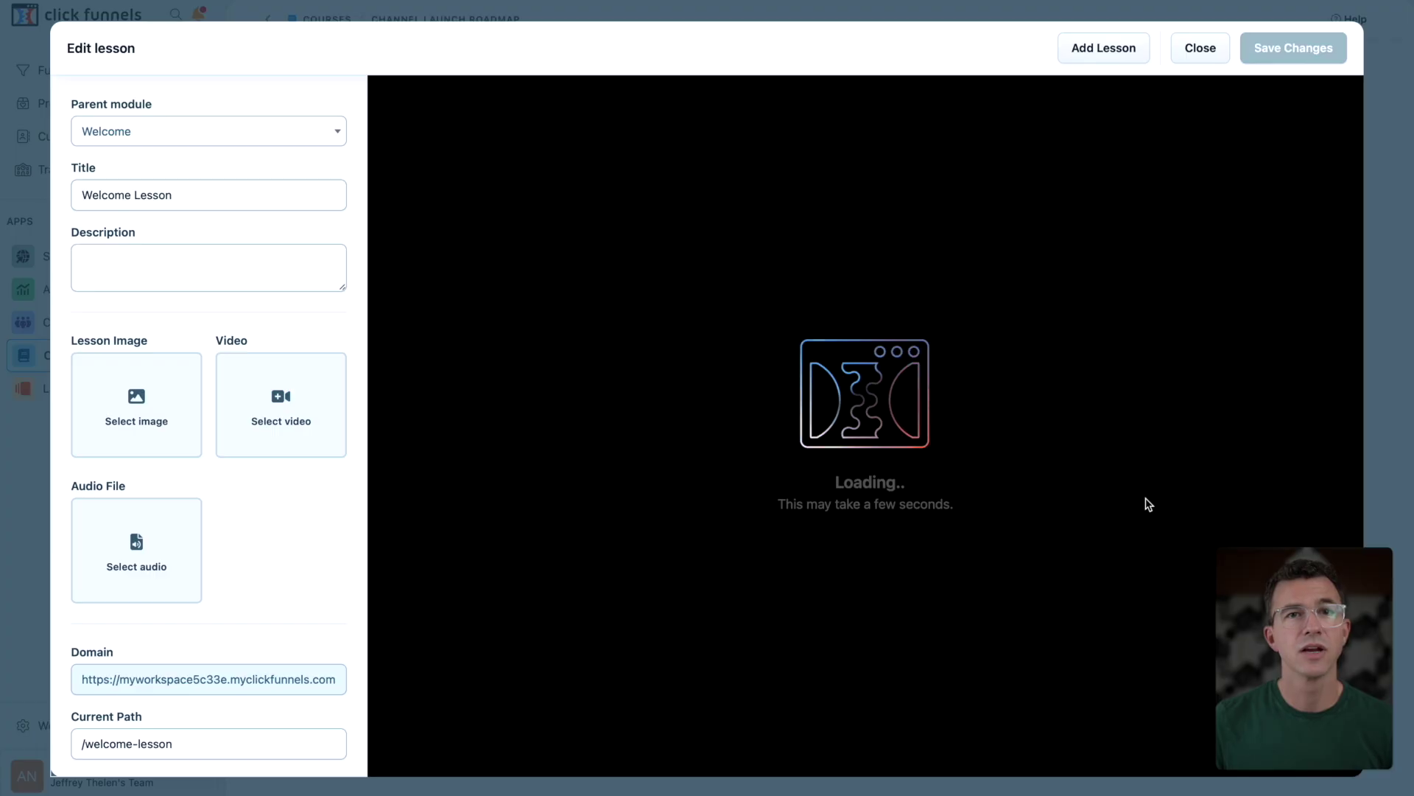
click(280, 271)
text(R)
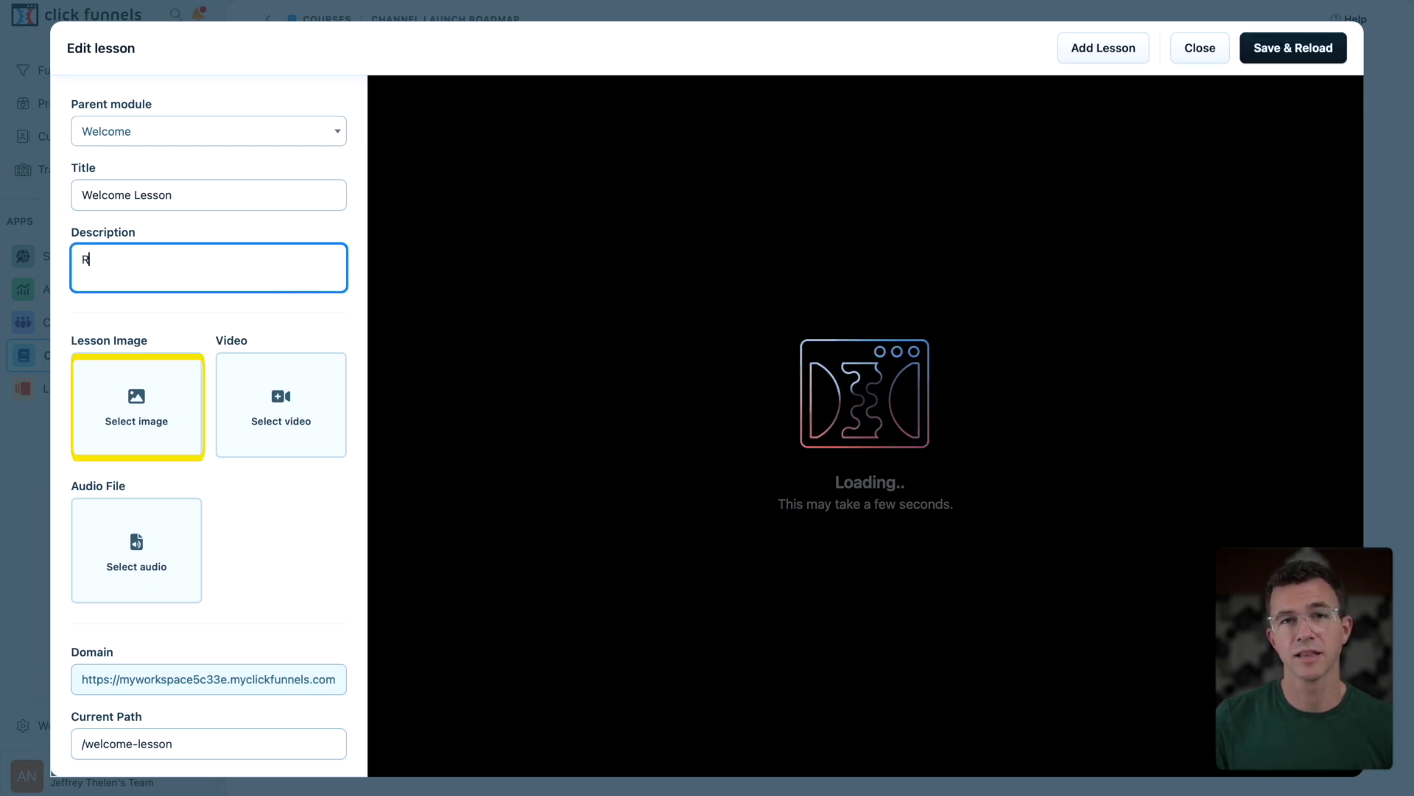
text(ock and roll)
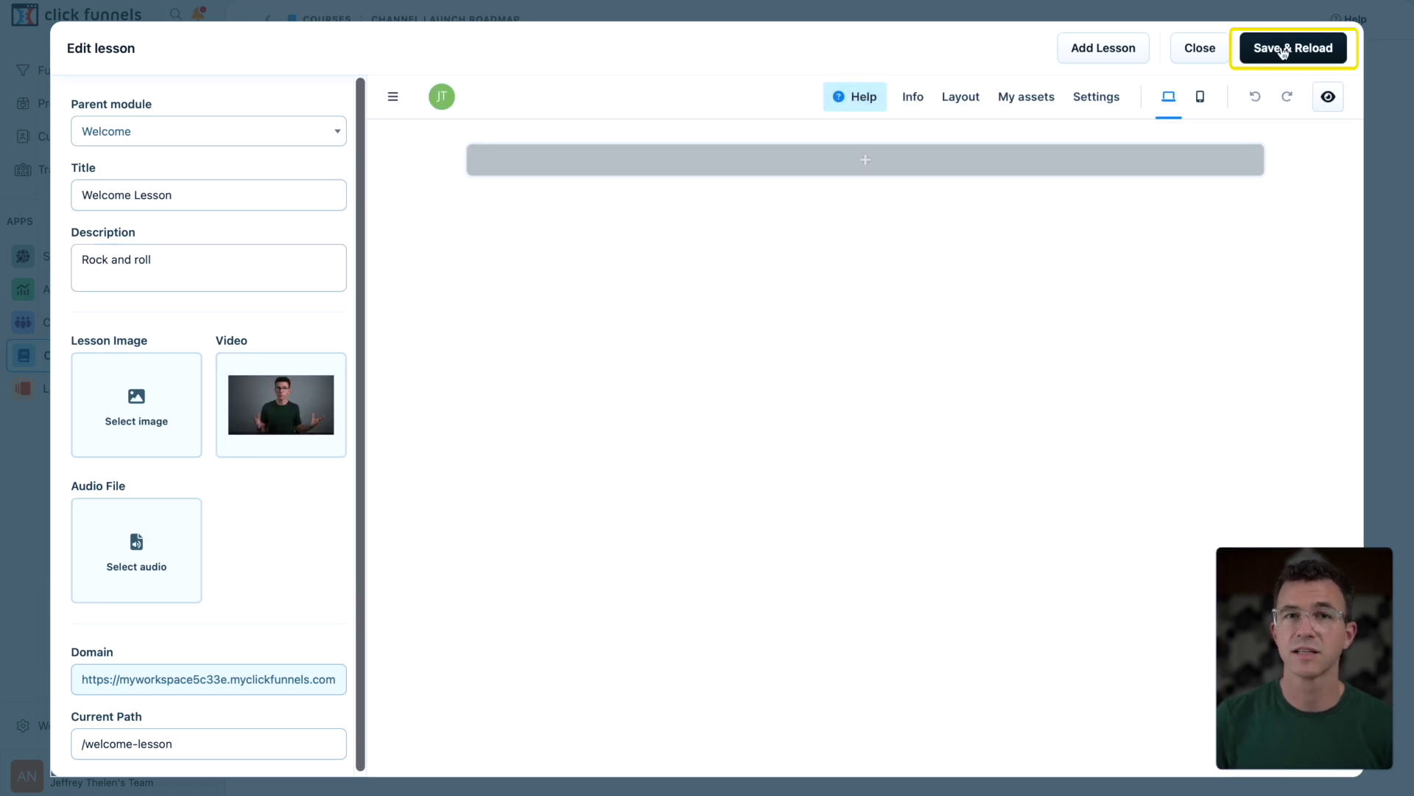
click(1283, 51)
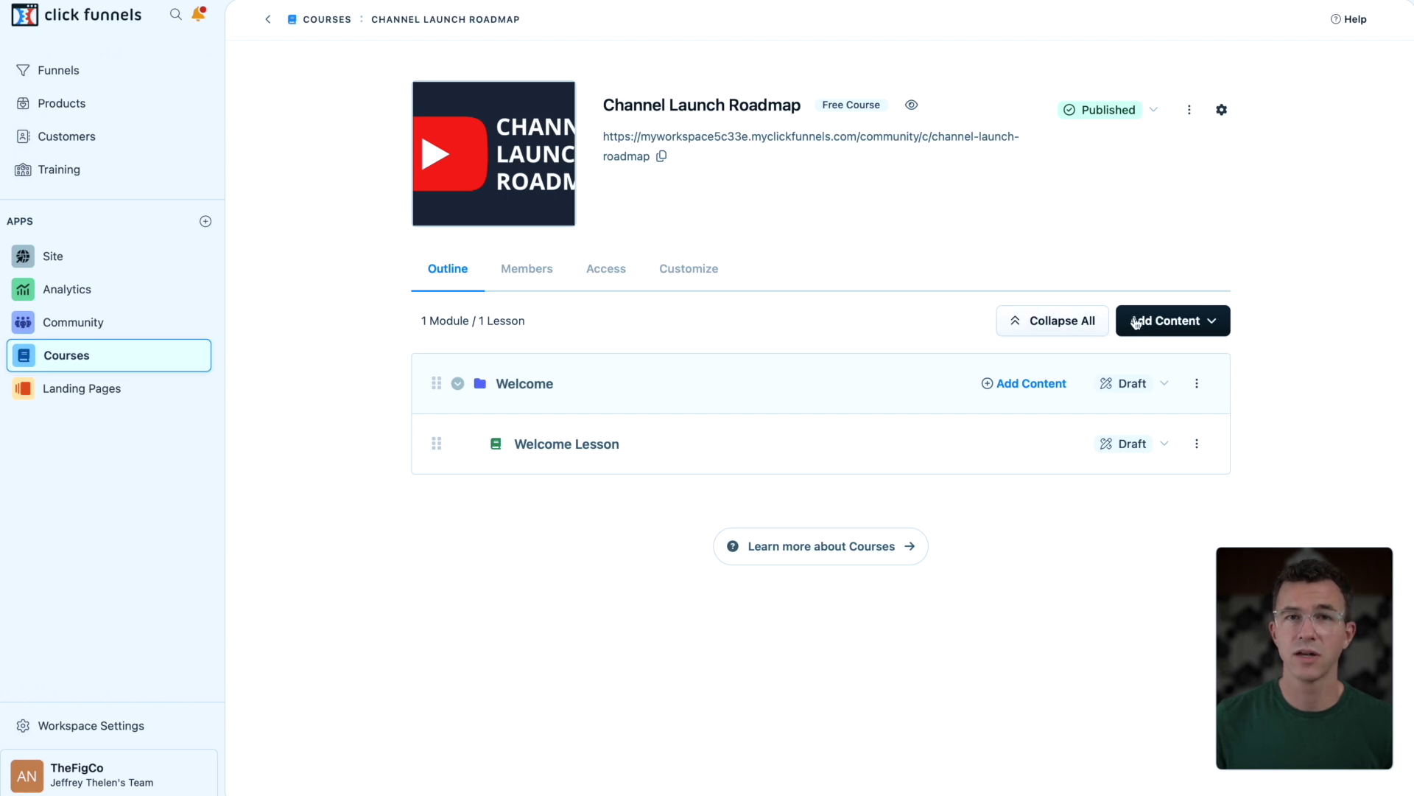
Add the Your Content module with an Infinite Video Ideas lesson, saved.
click(1168, 321)
click(1133, 361)
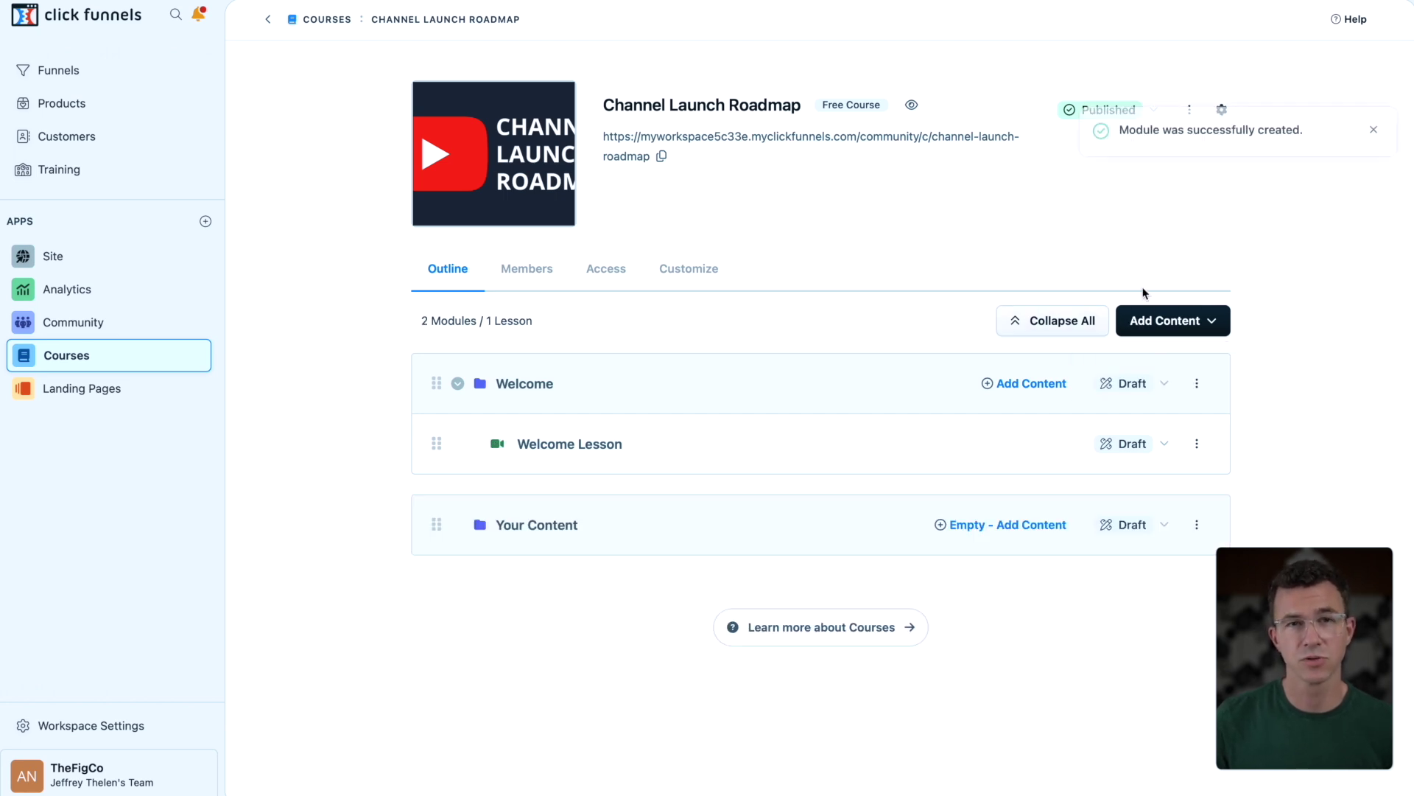
click(1164, 318)
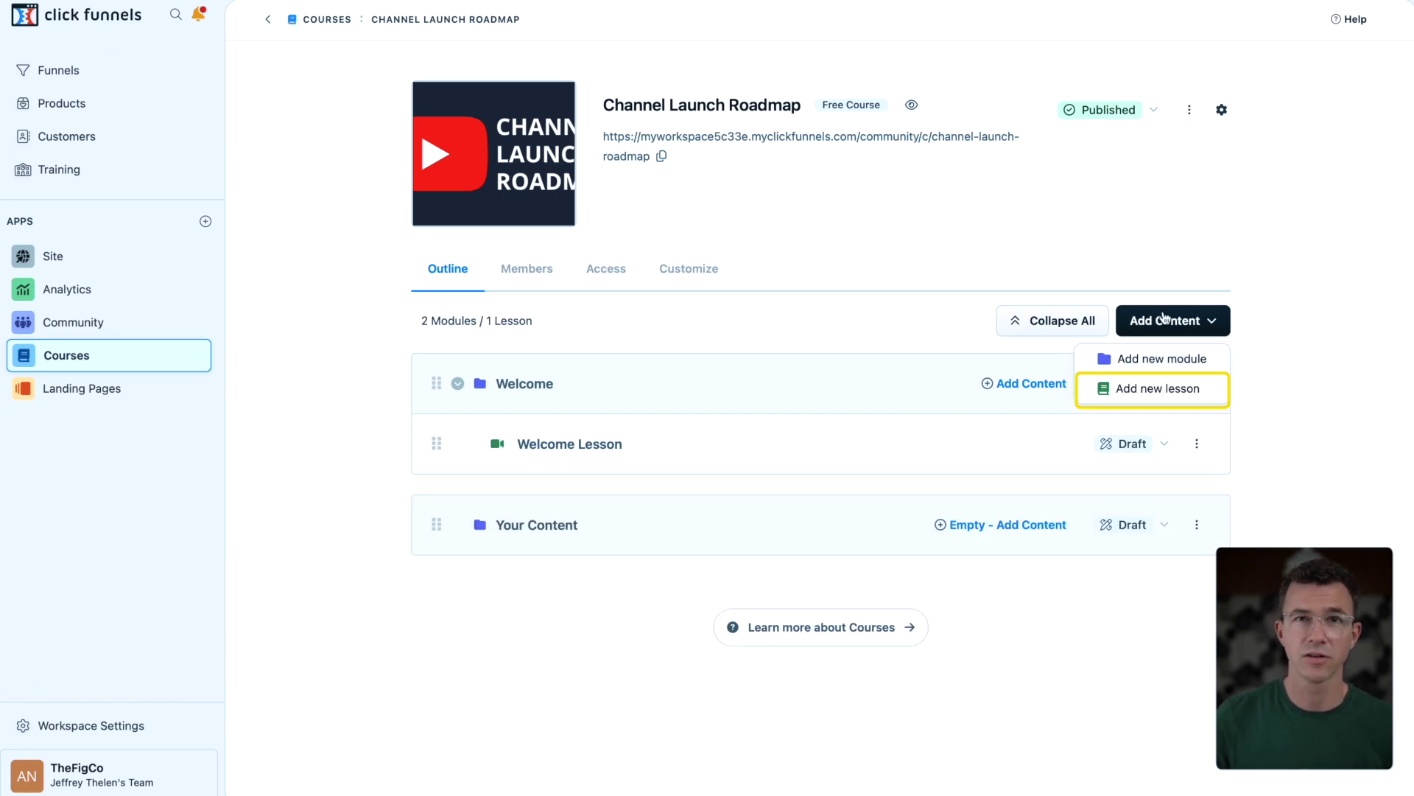
click(1153, 389)
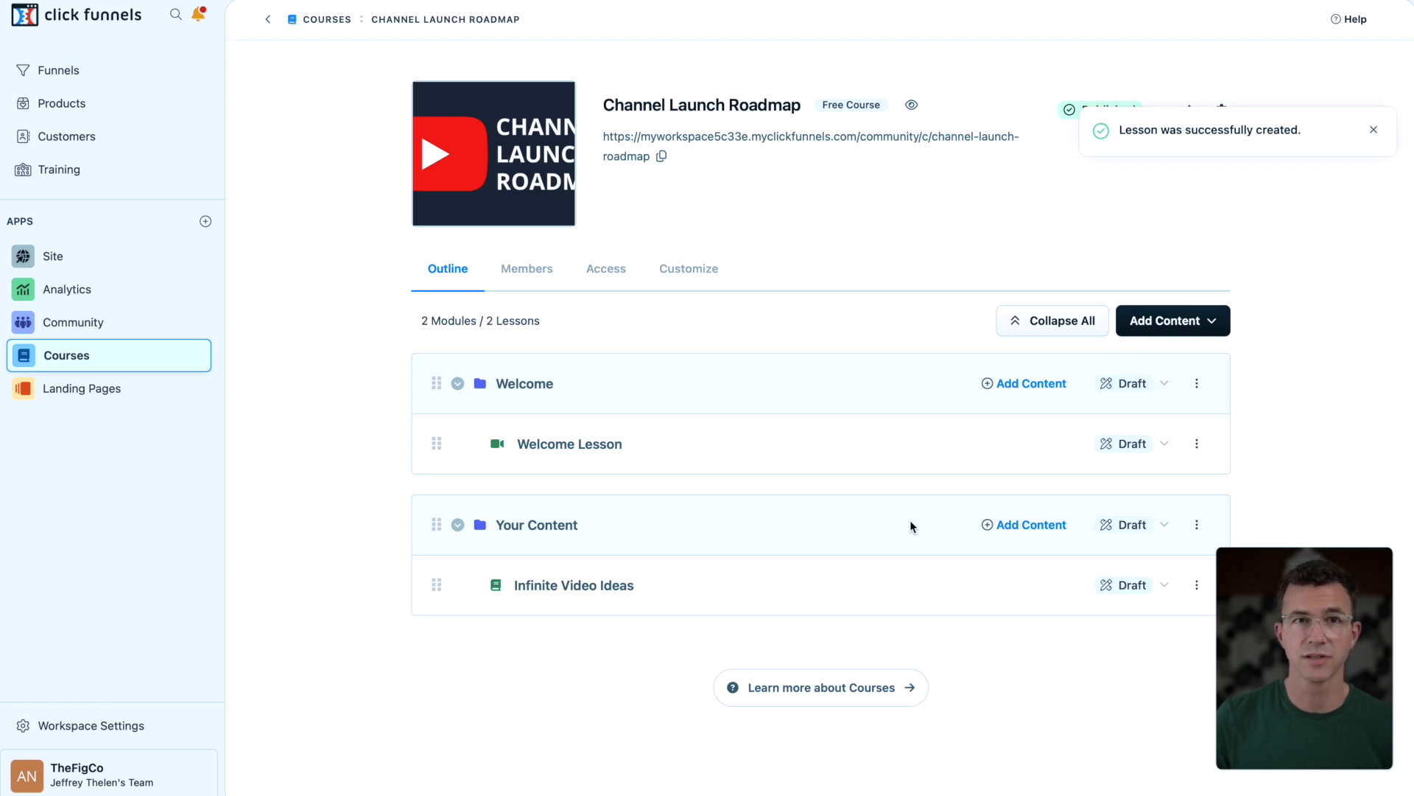
click(1197, 585)
click(1167, 629)
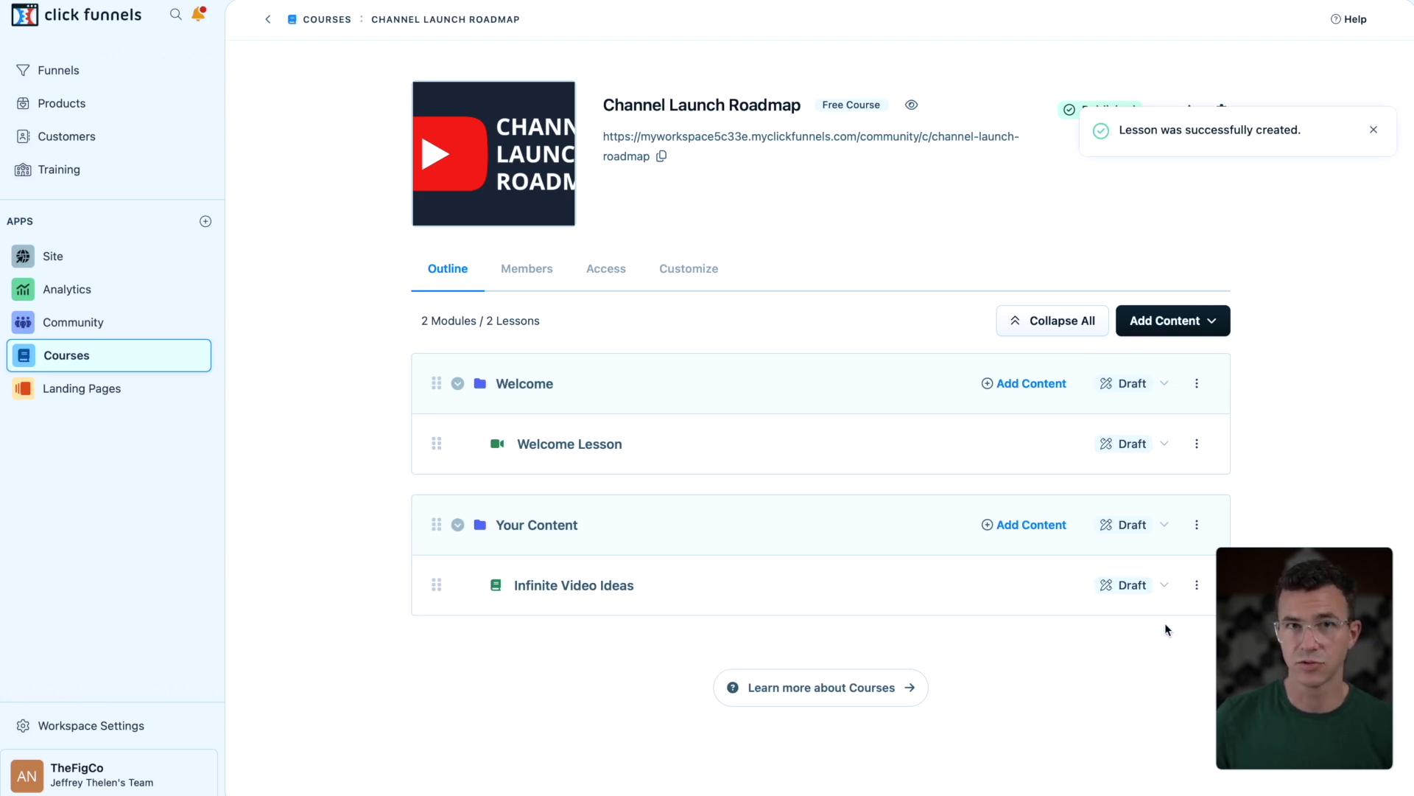
click(1293, 50)
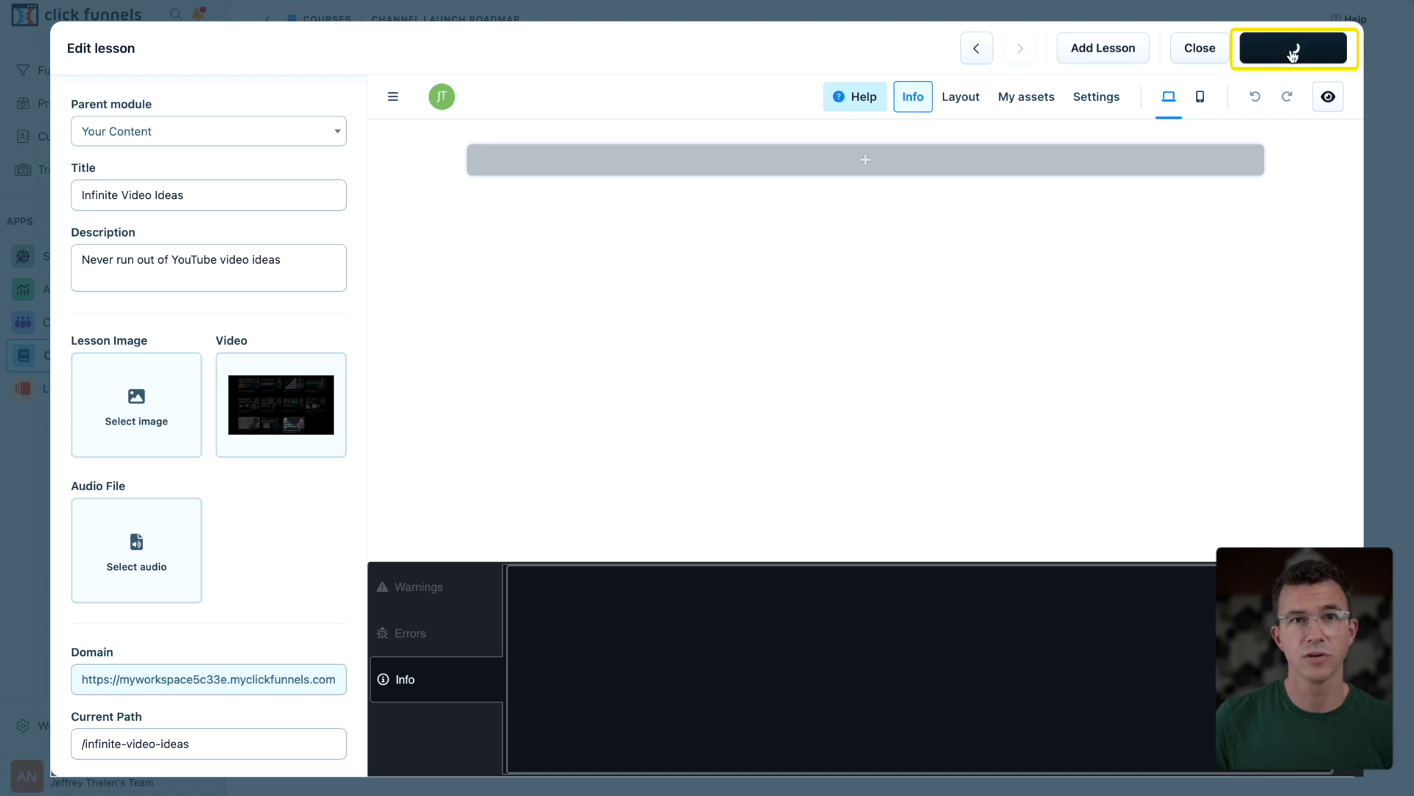
click(1202, 50)
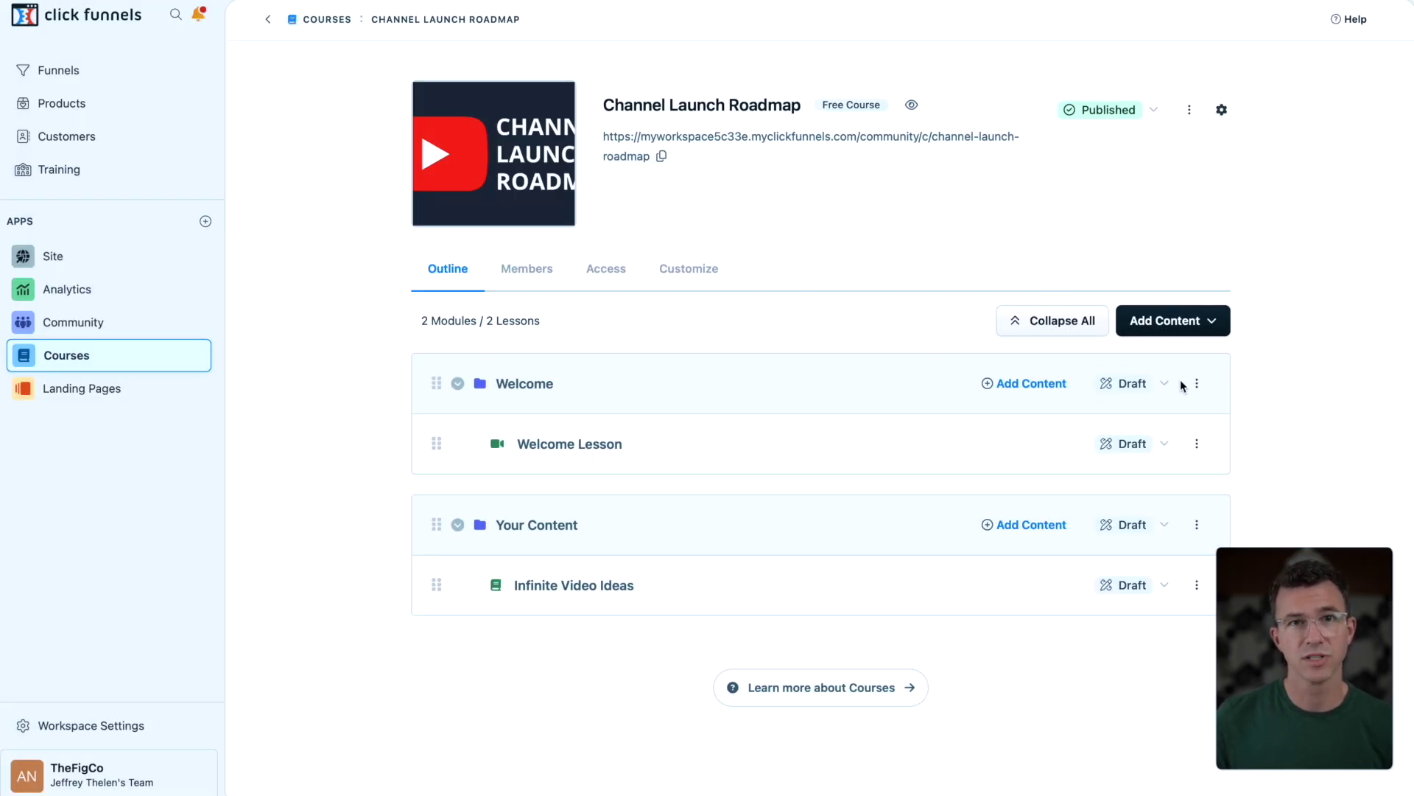
Publish the Welcome module, enrolling existing students and including its lesson, then publish Your Content.
click(1141, 386)
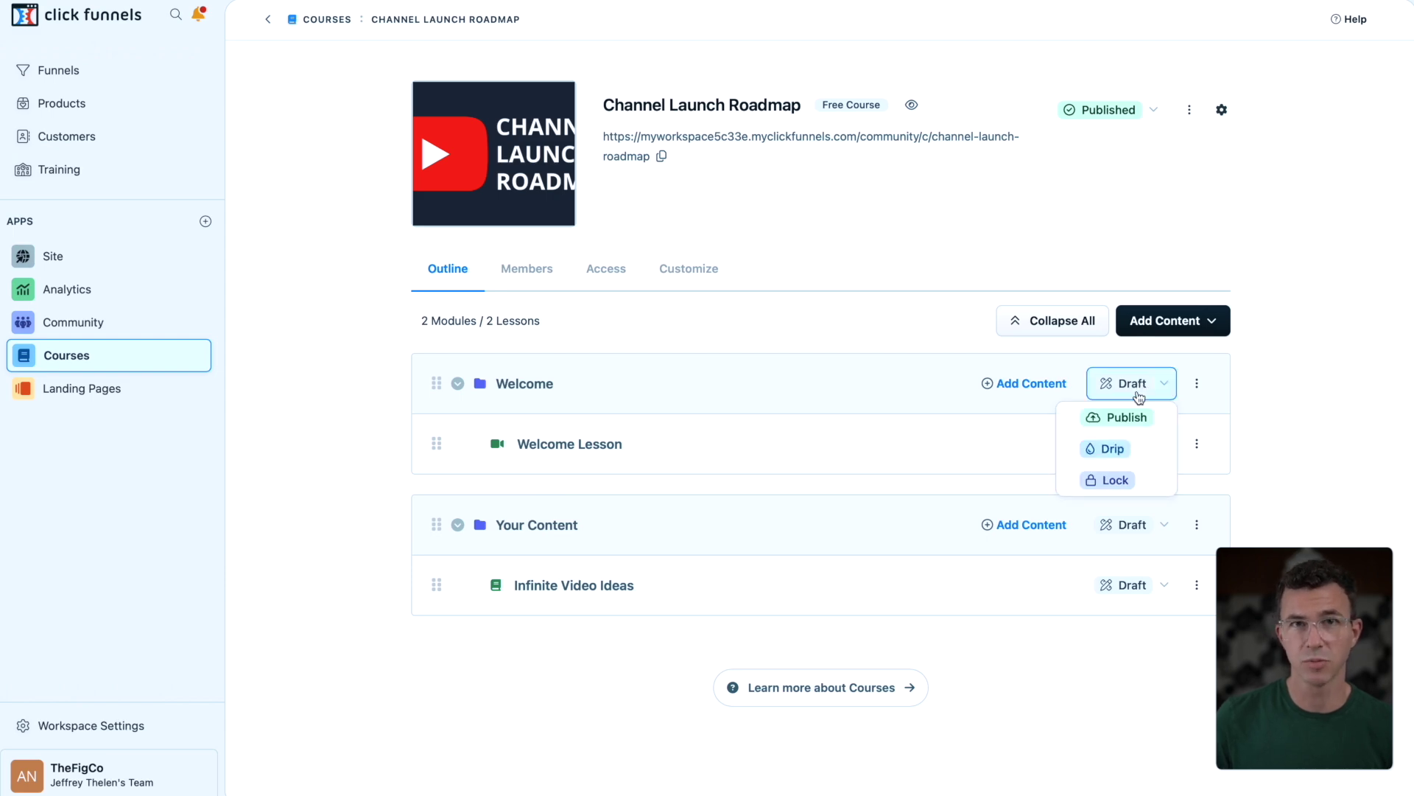
click(1125, 417)
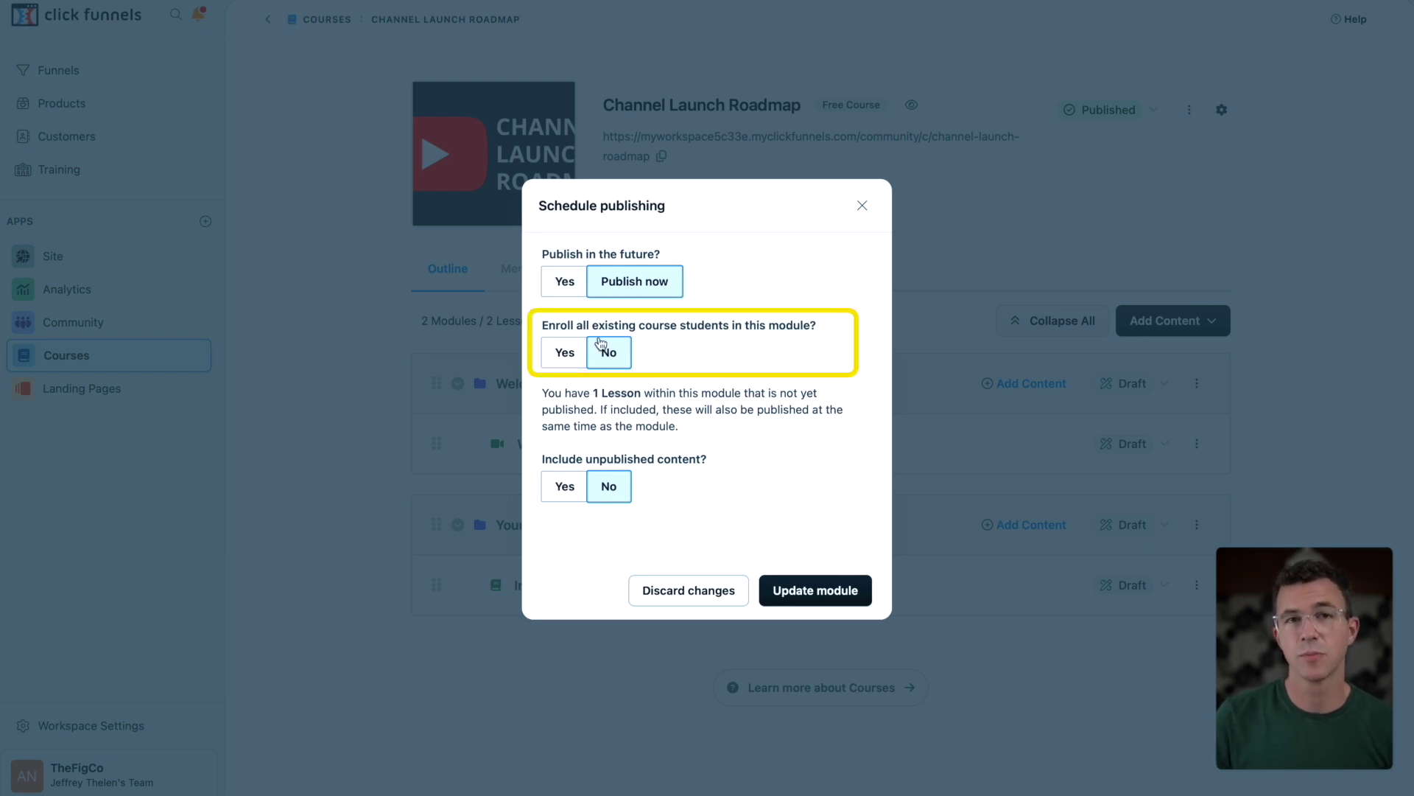
click(565, 354)
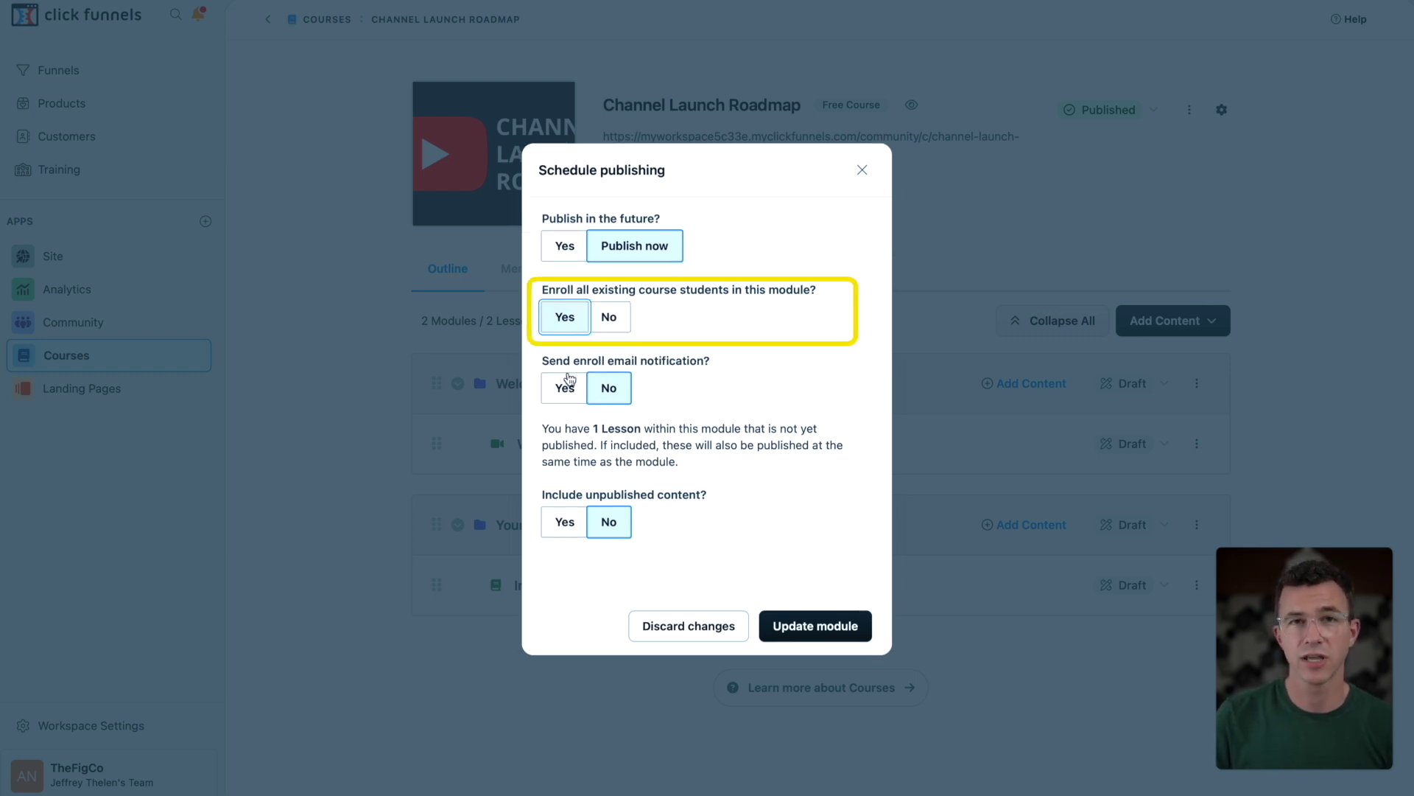
click(565, 523)
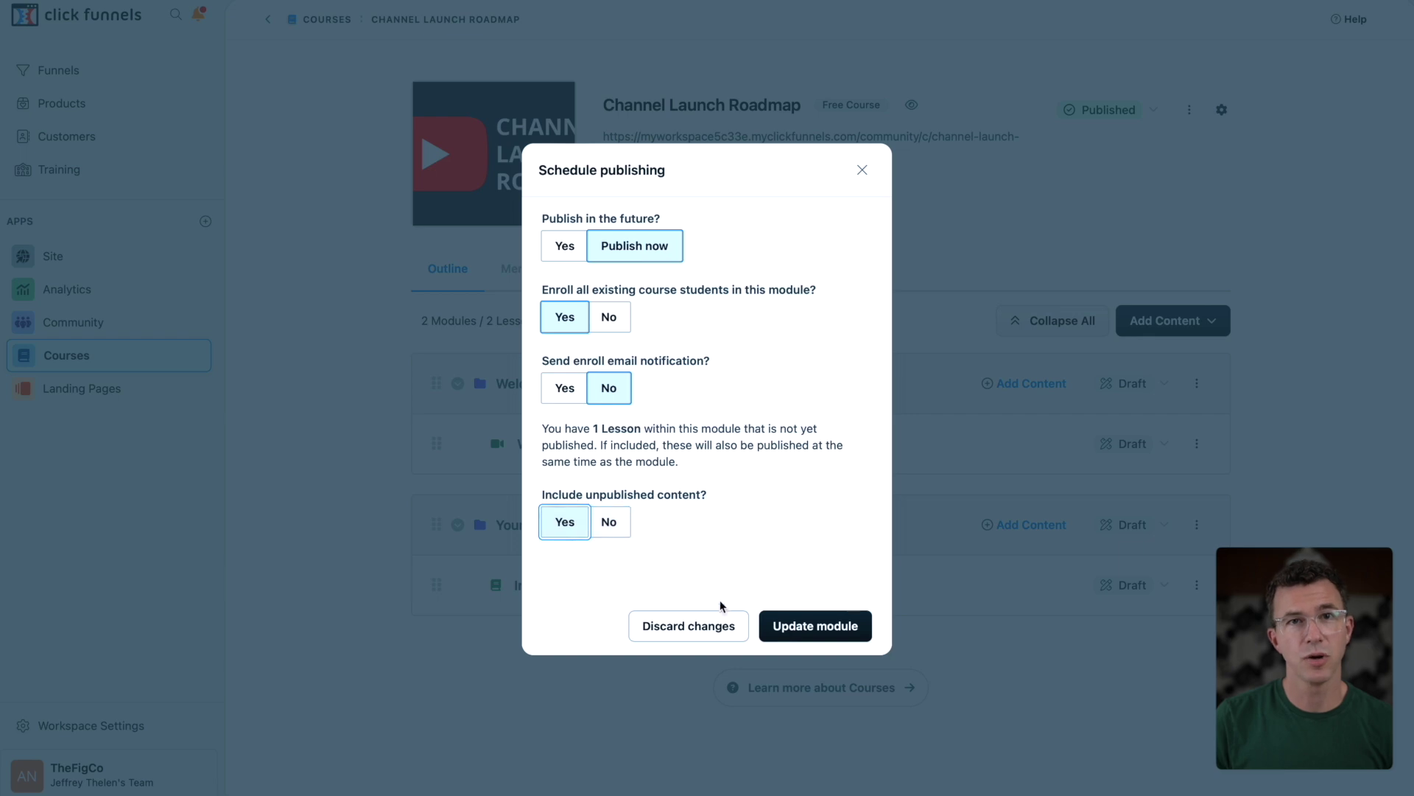
click(815, 627)
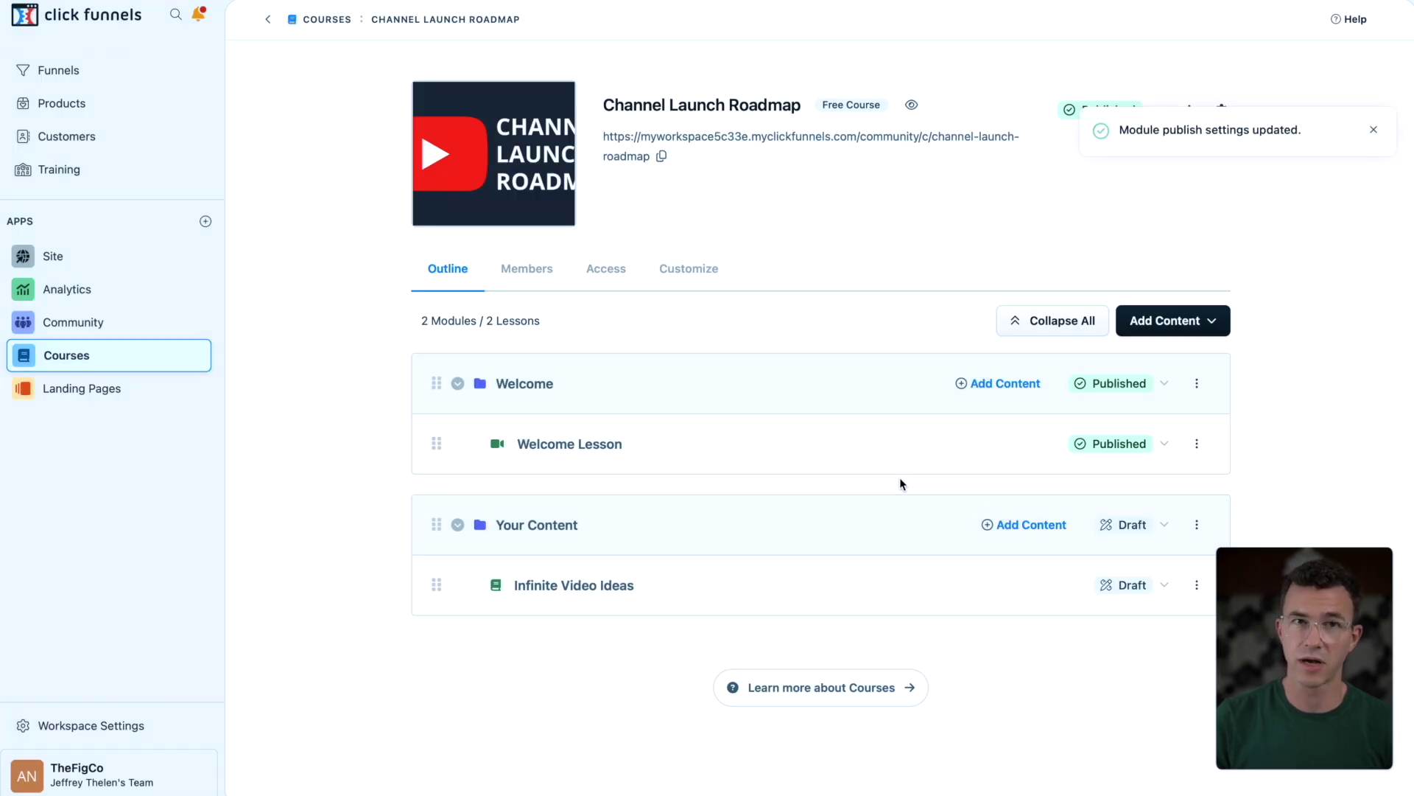
click(1162, 532)
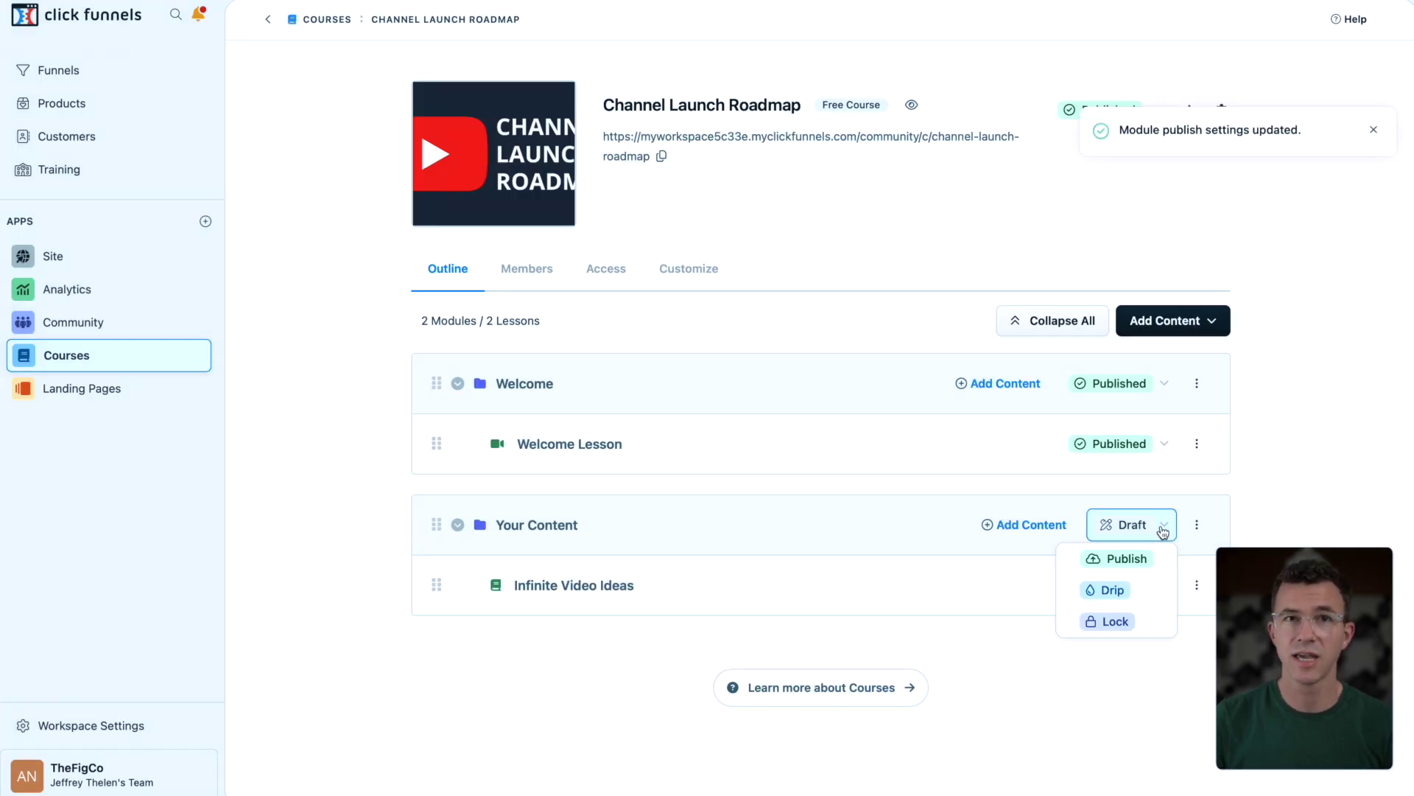
click(1123, 555)
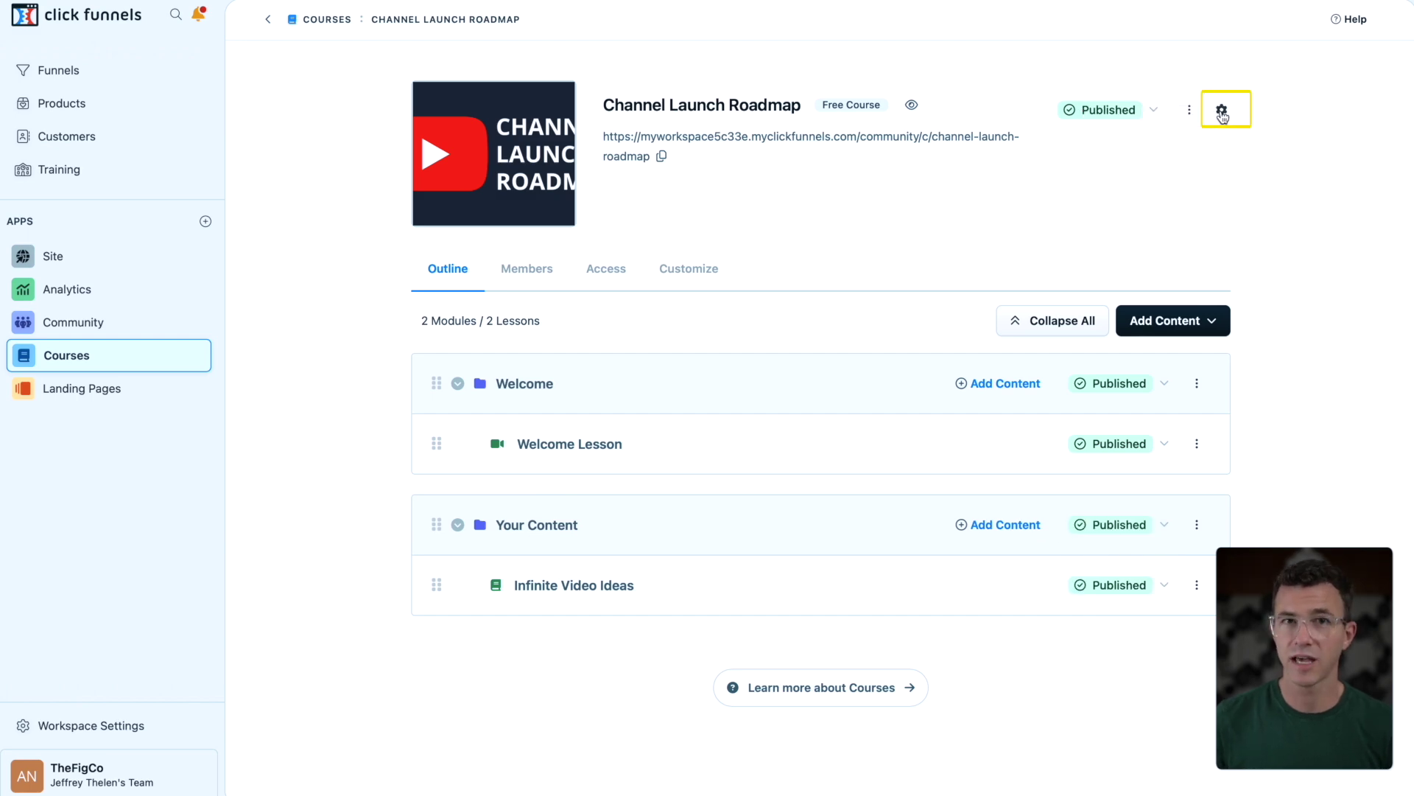
Review the Channel Launch Roadmap course details and Customer Center settings.
click(1222, 111)
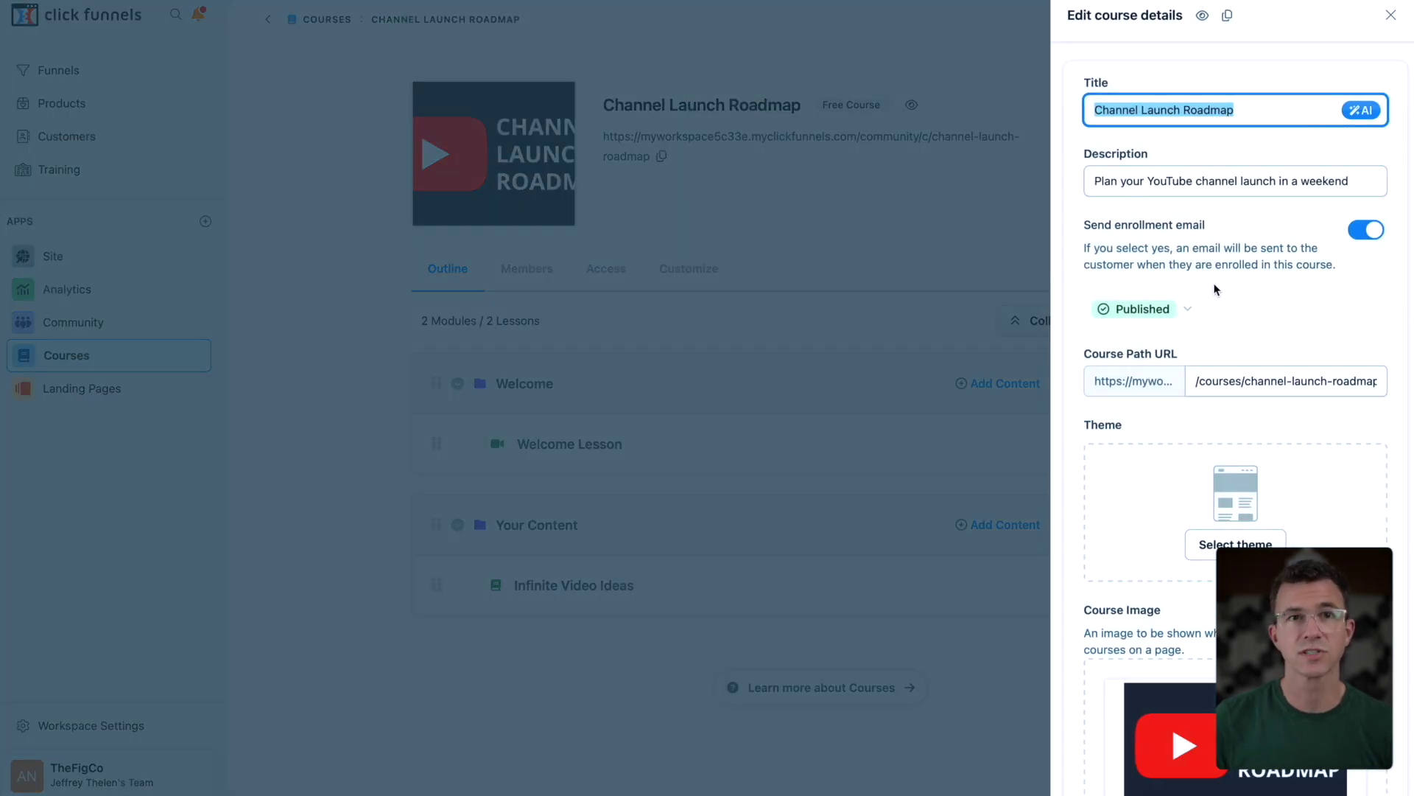
scroll(1109, 425, down, 7)
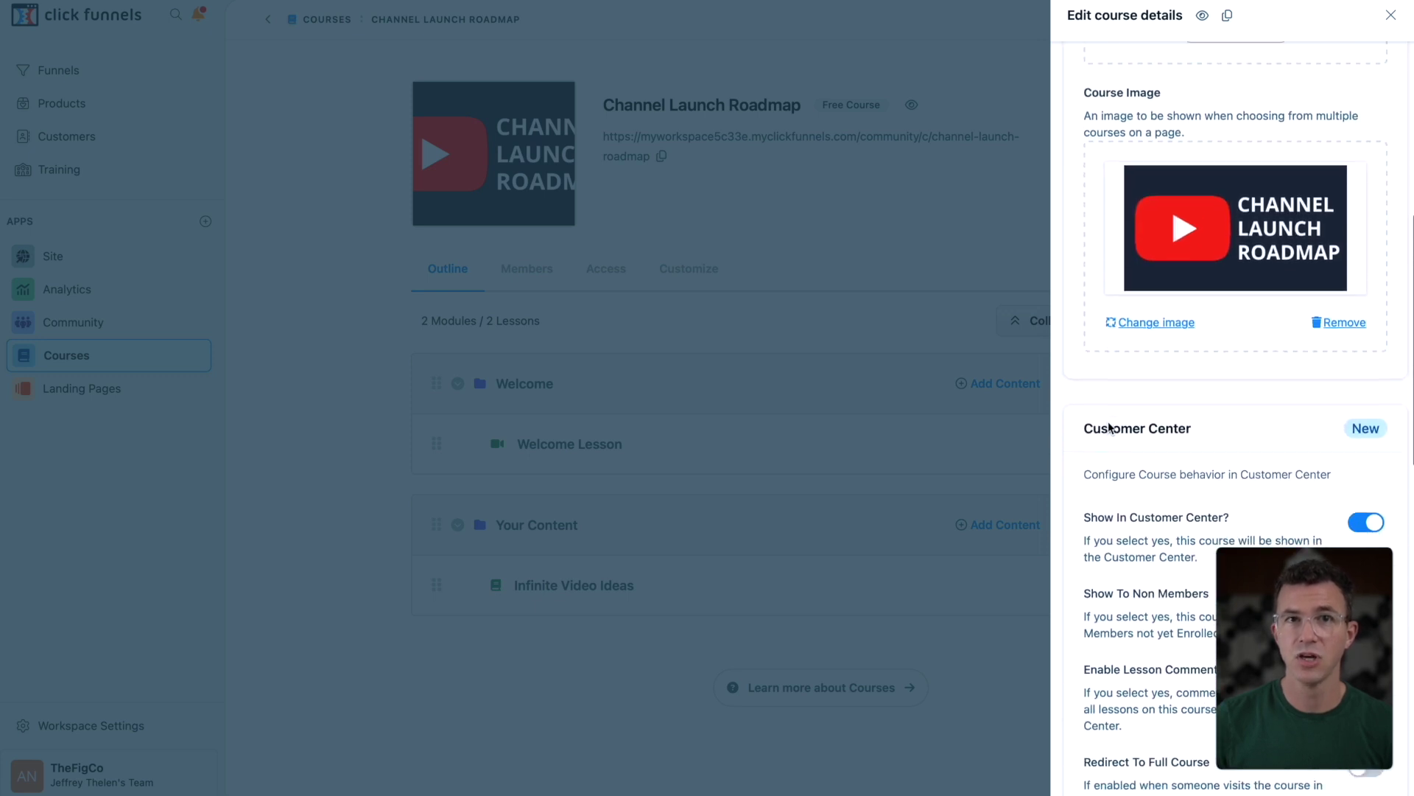
scroll(1108, 426, down, 4)
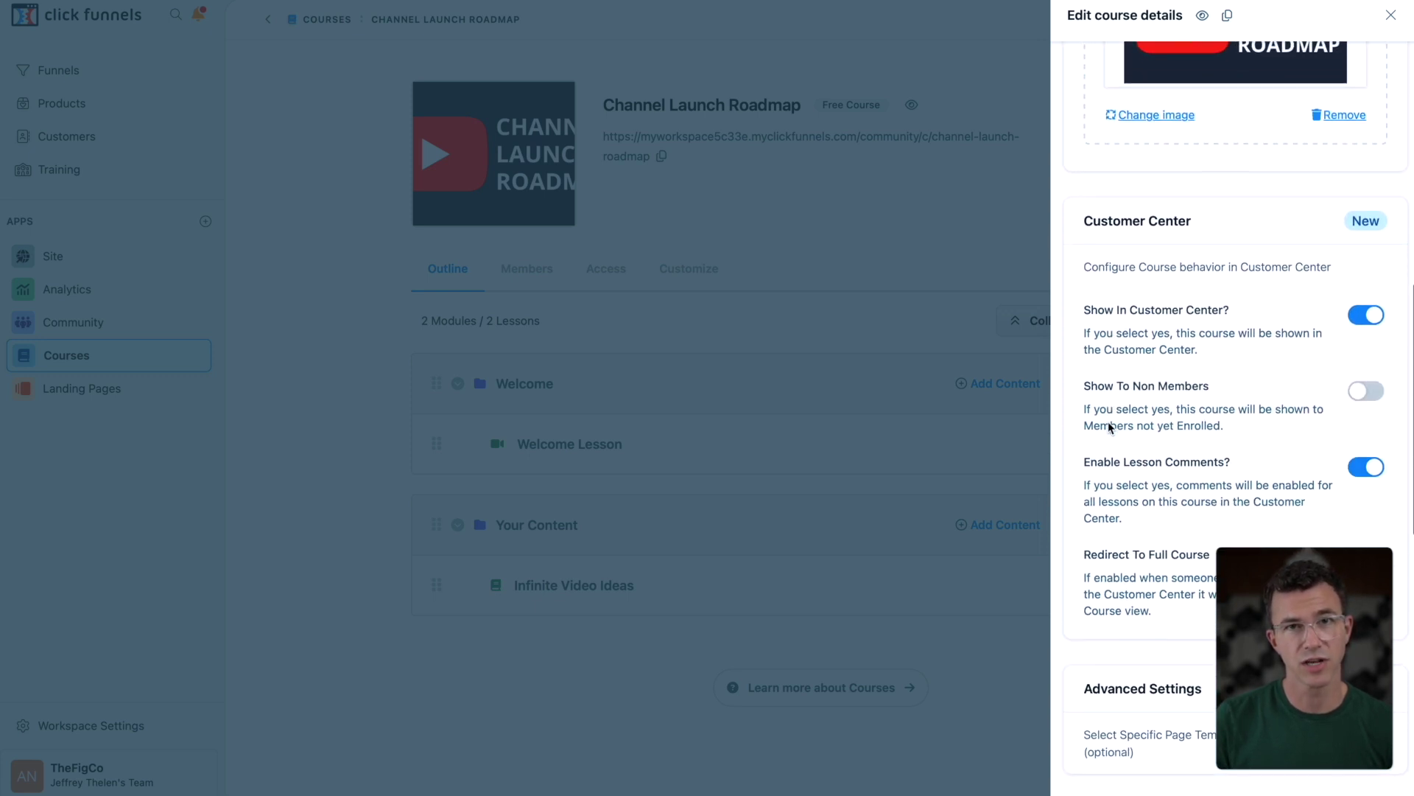
scroll(1108, 423, down, 4)
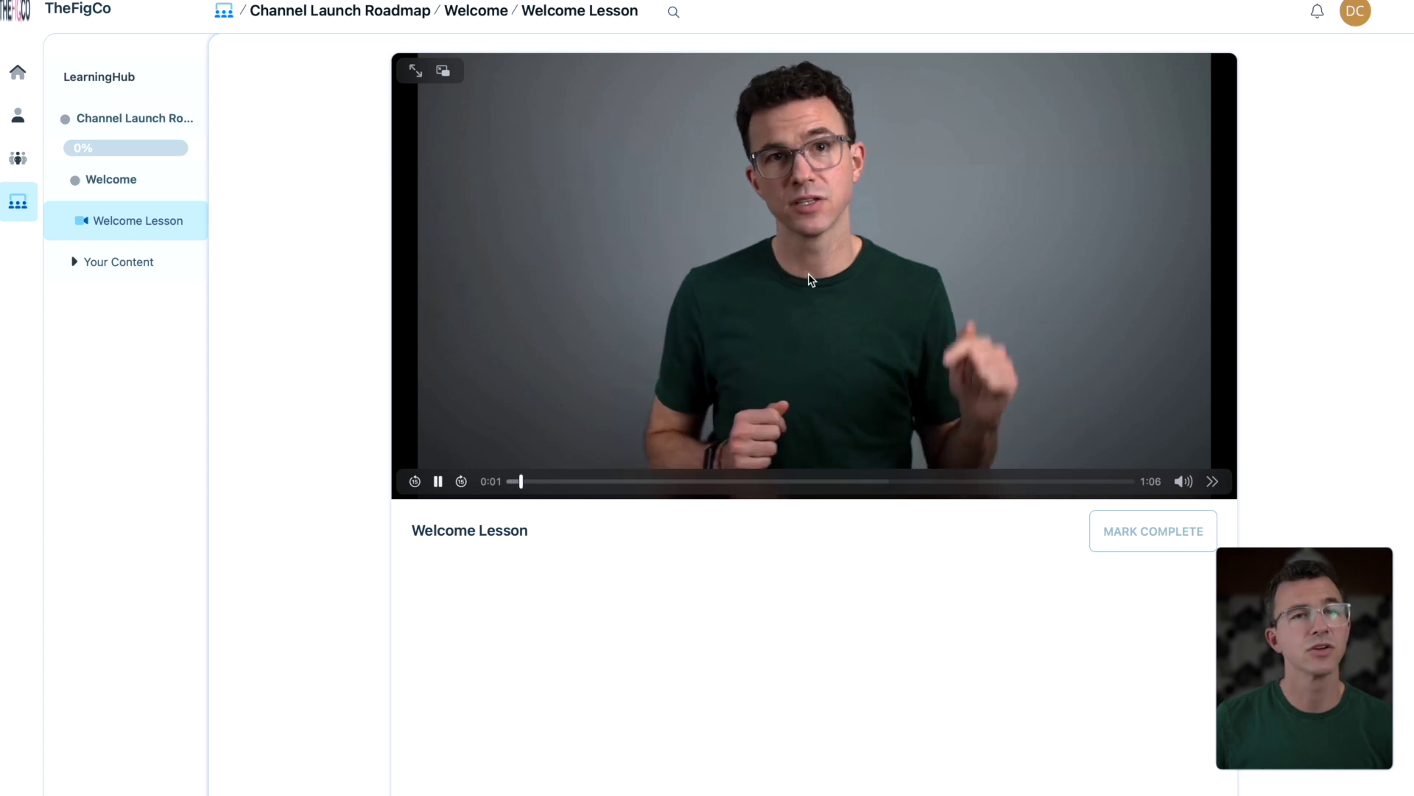
scroll(484, 256, down, 5)
scroll(506, 249, up, 5)
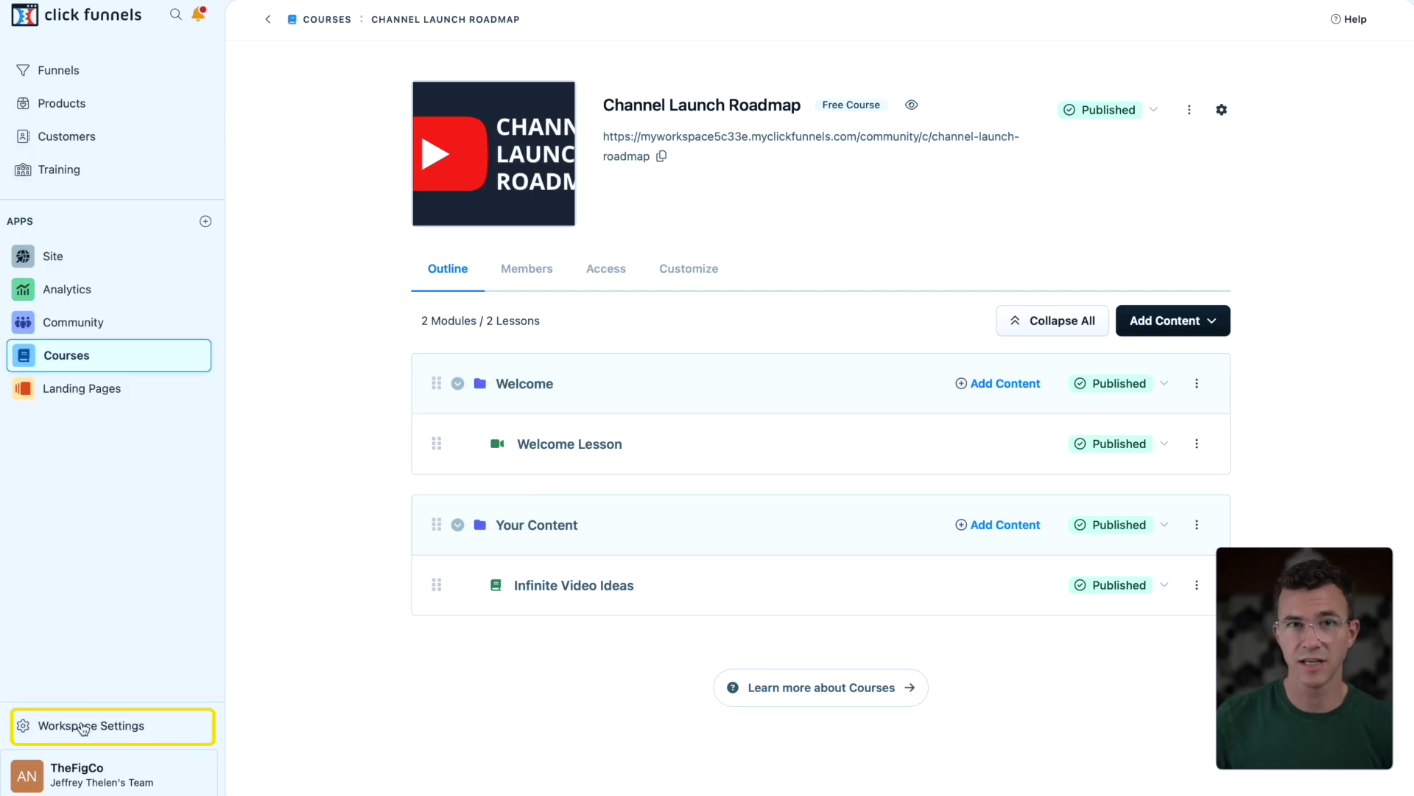
click(93, 736)
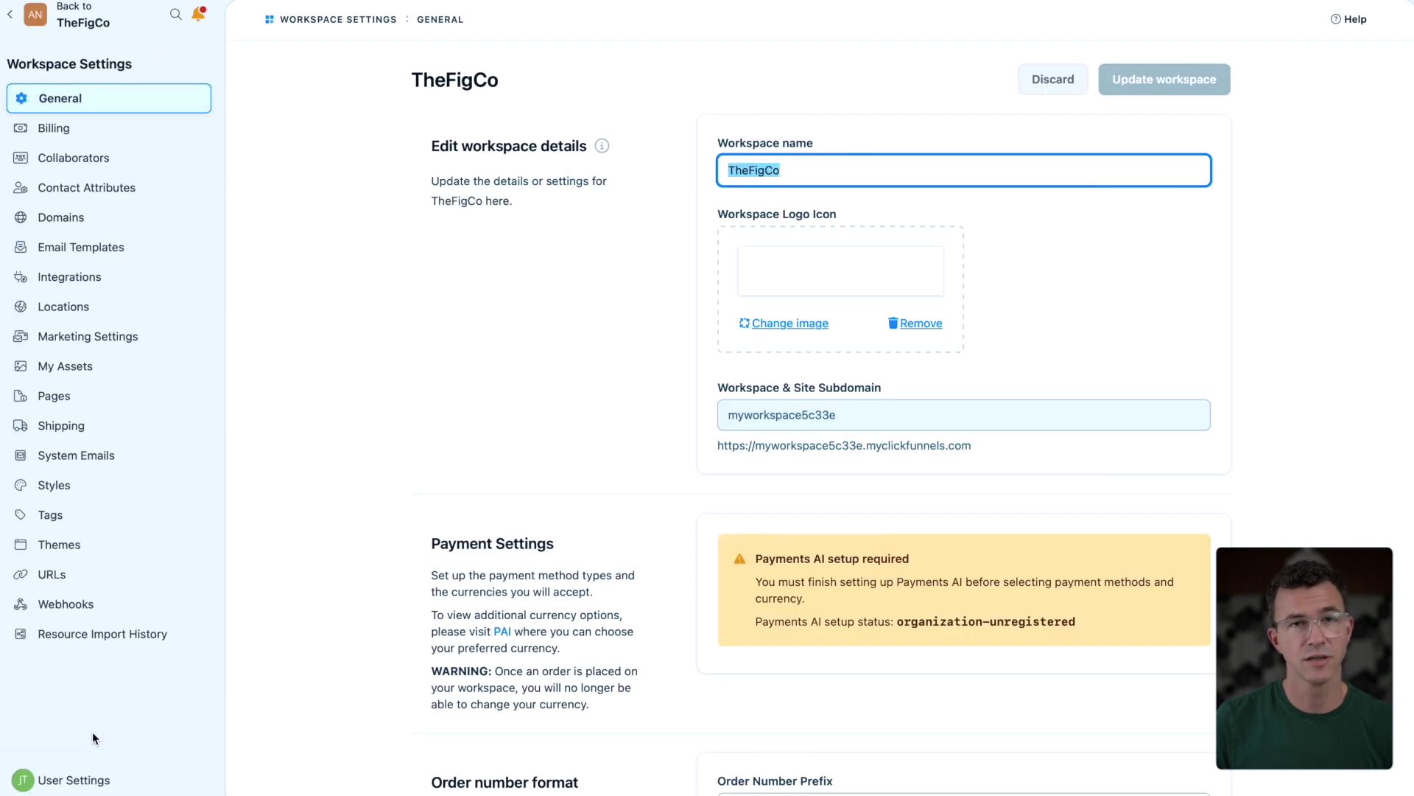
click(49, 221)
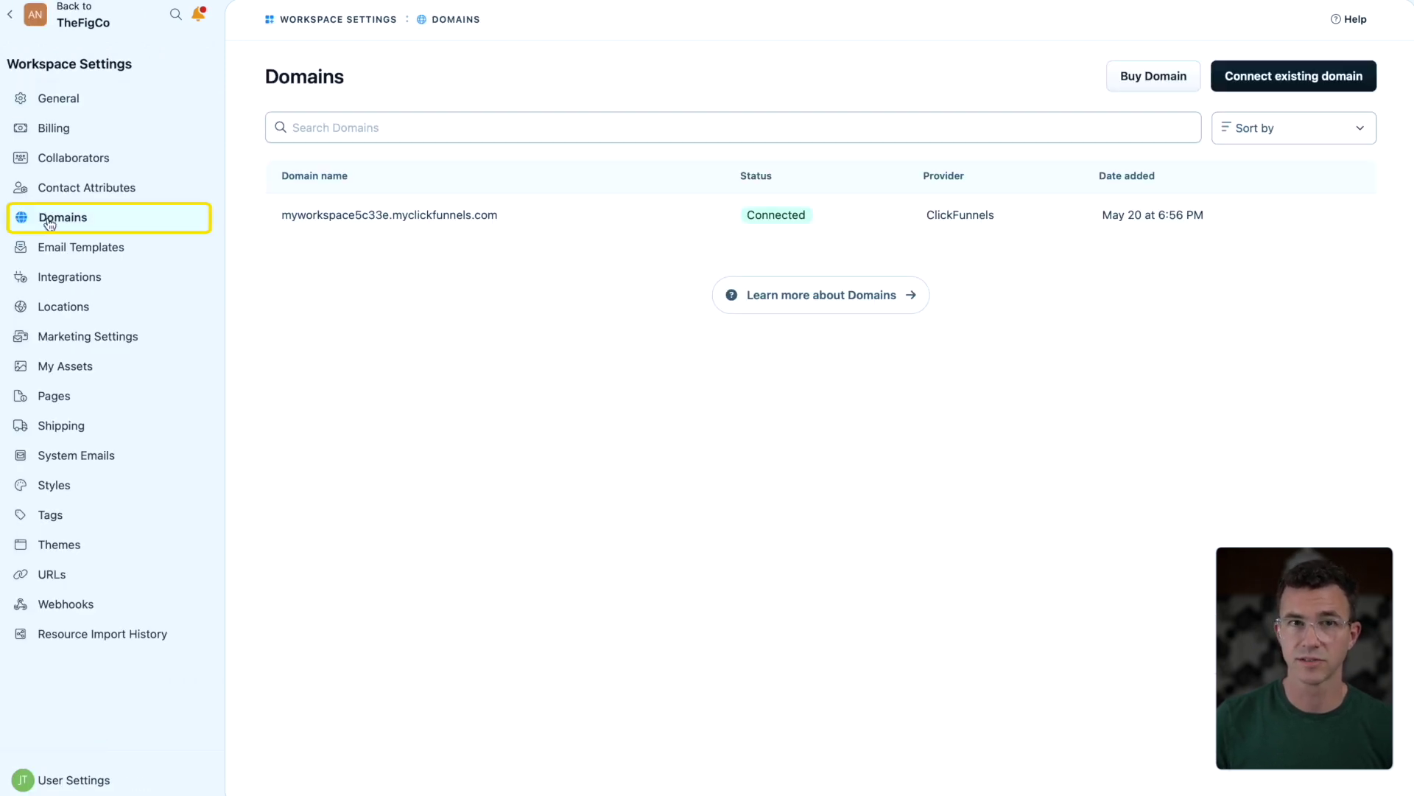
click(1250, 77)
text(www.thefigcotutorials.com)
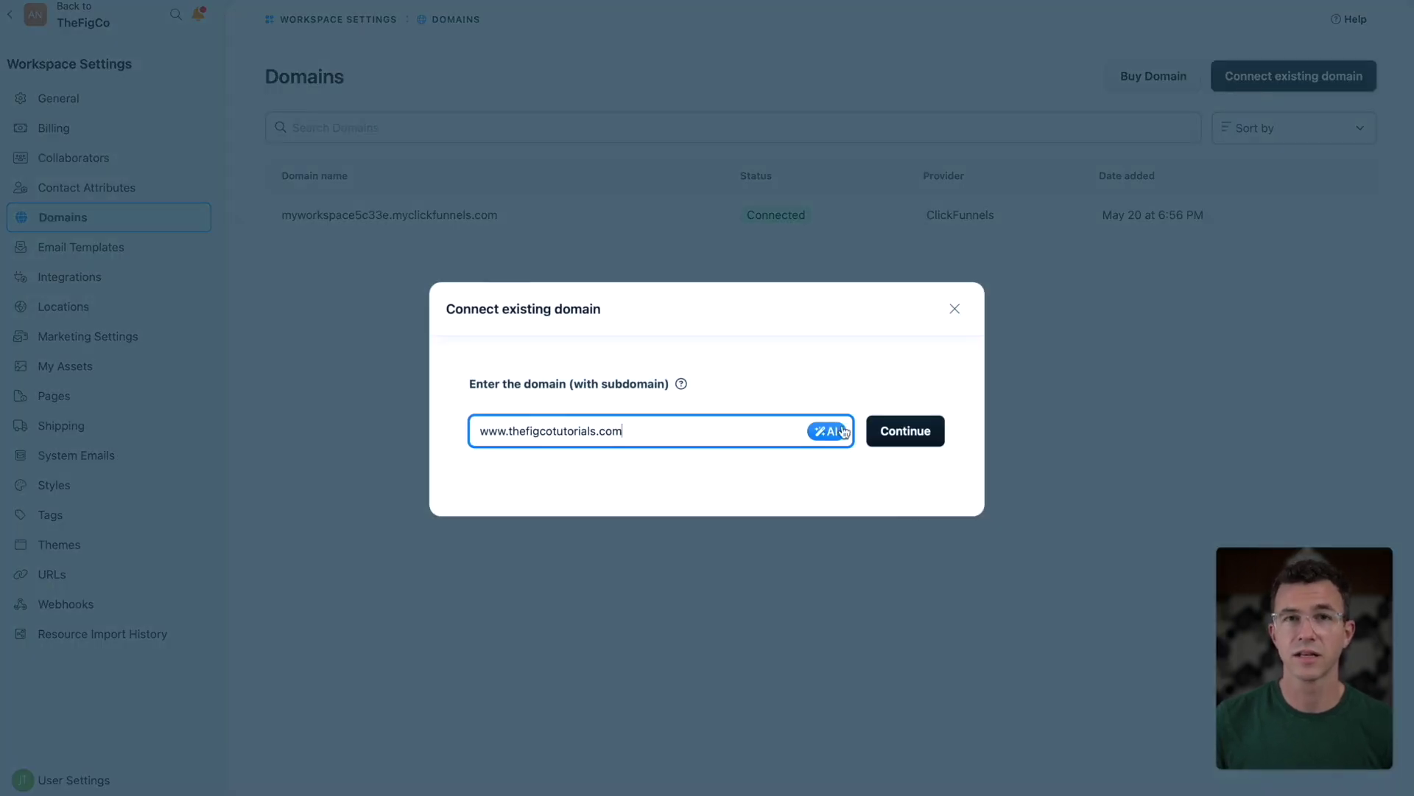
click(901, 431)
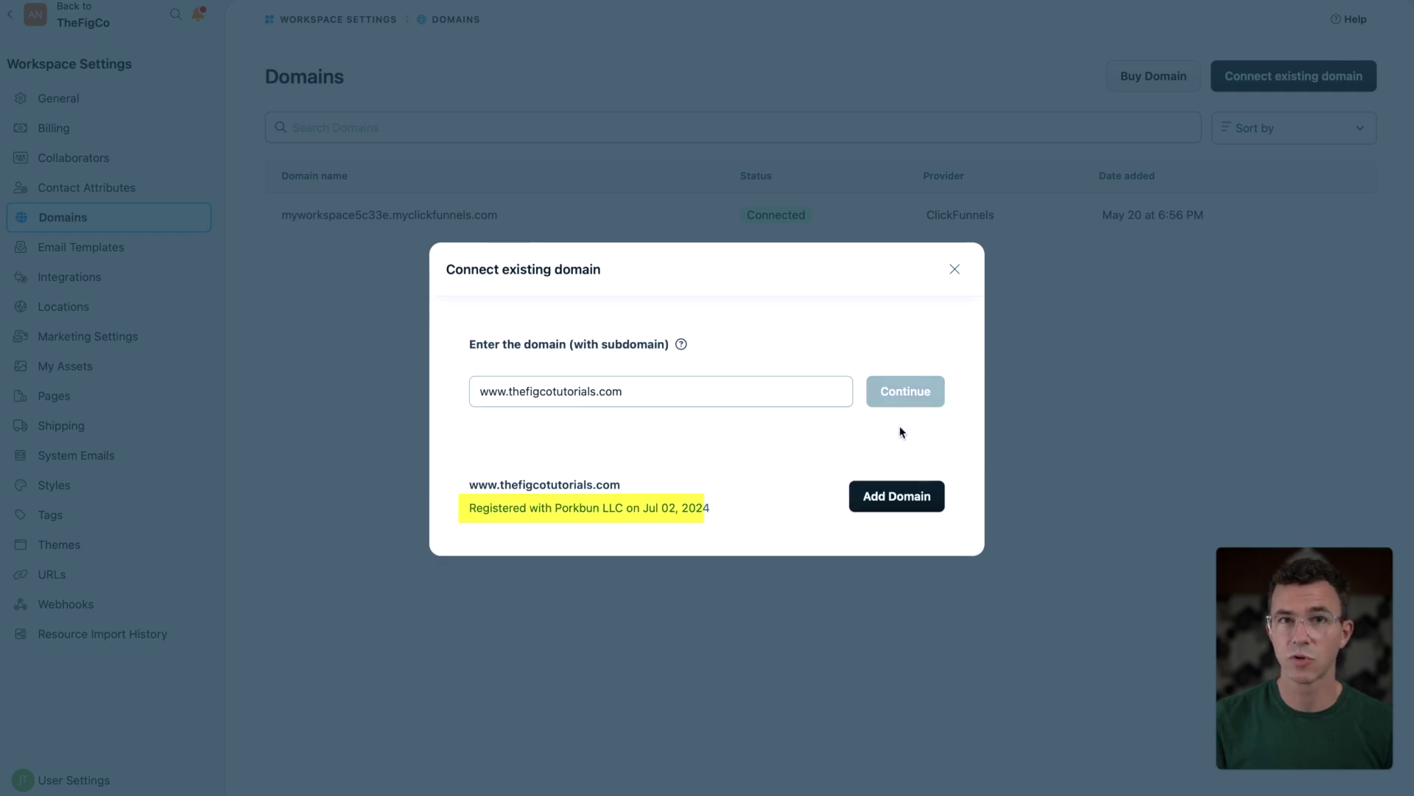
click(896, 503)
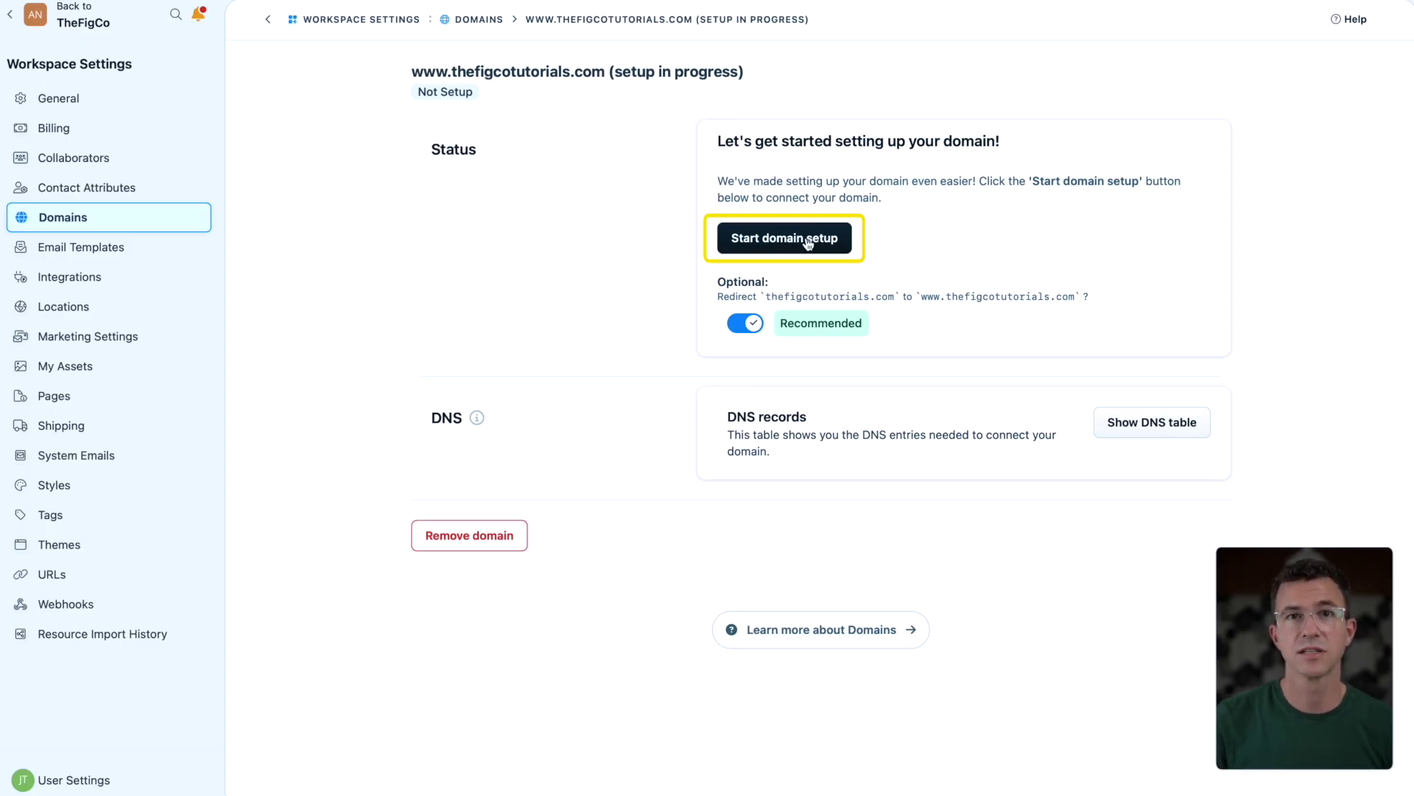
Auto-configure the domain via Entri by signing in to Porkbun and entering the emailed verification code.
click(808, 244)
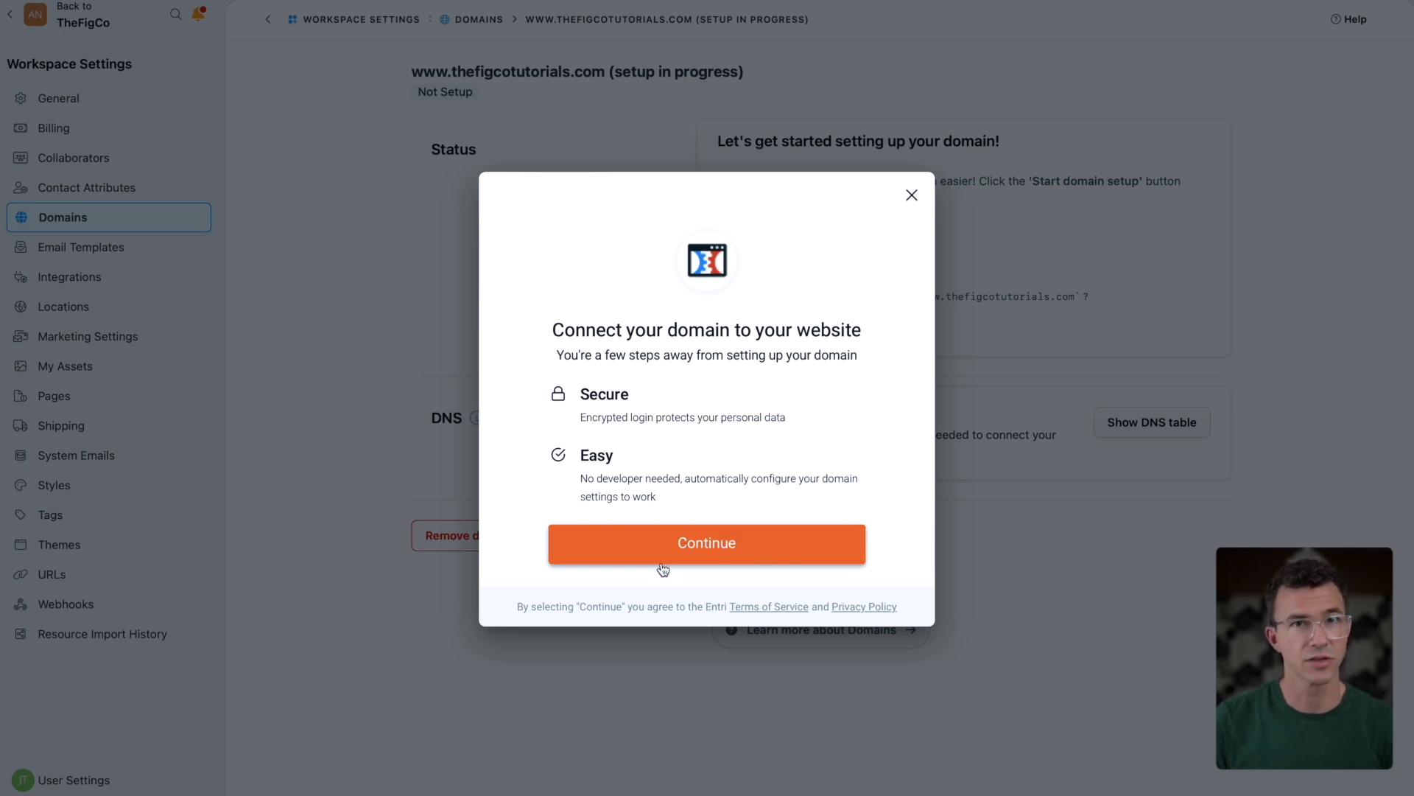
click(684, 549)
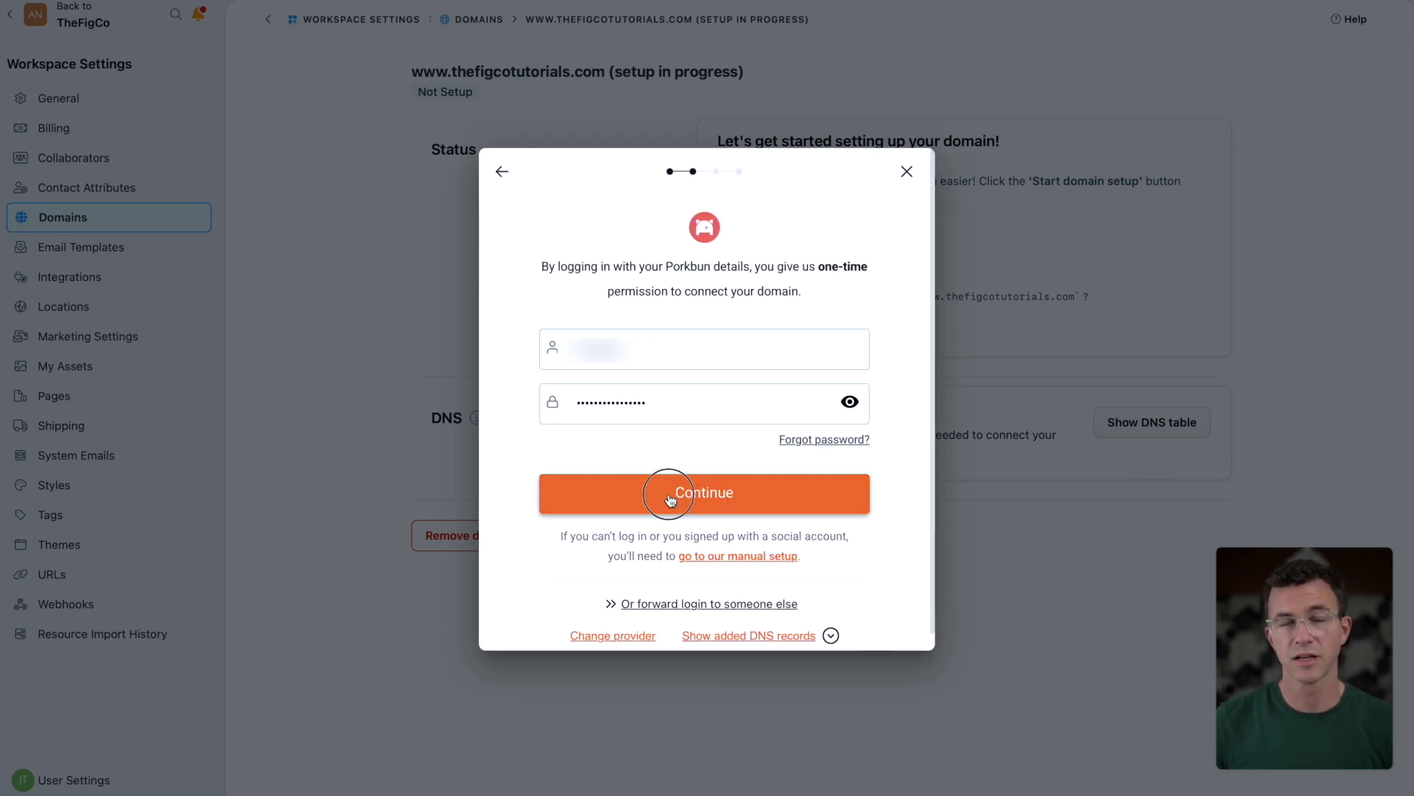
click(671, 500)
click(707, 453)
key(ctrl+v)
click(647, 512)
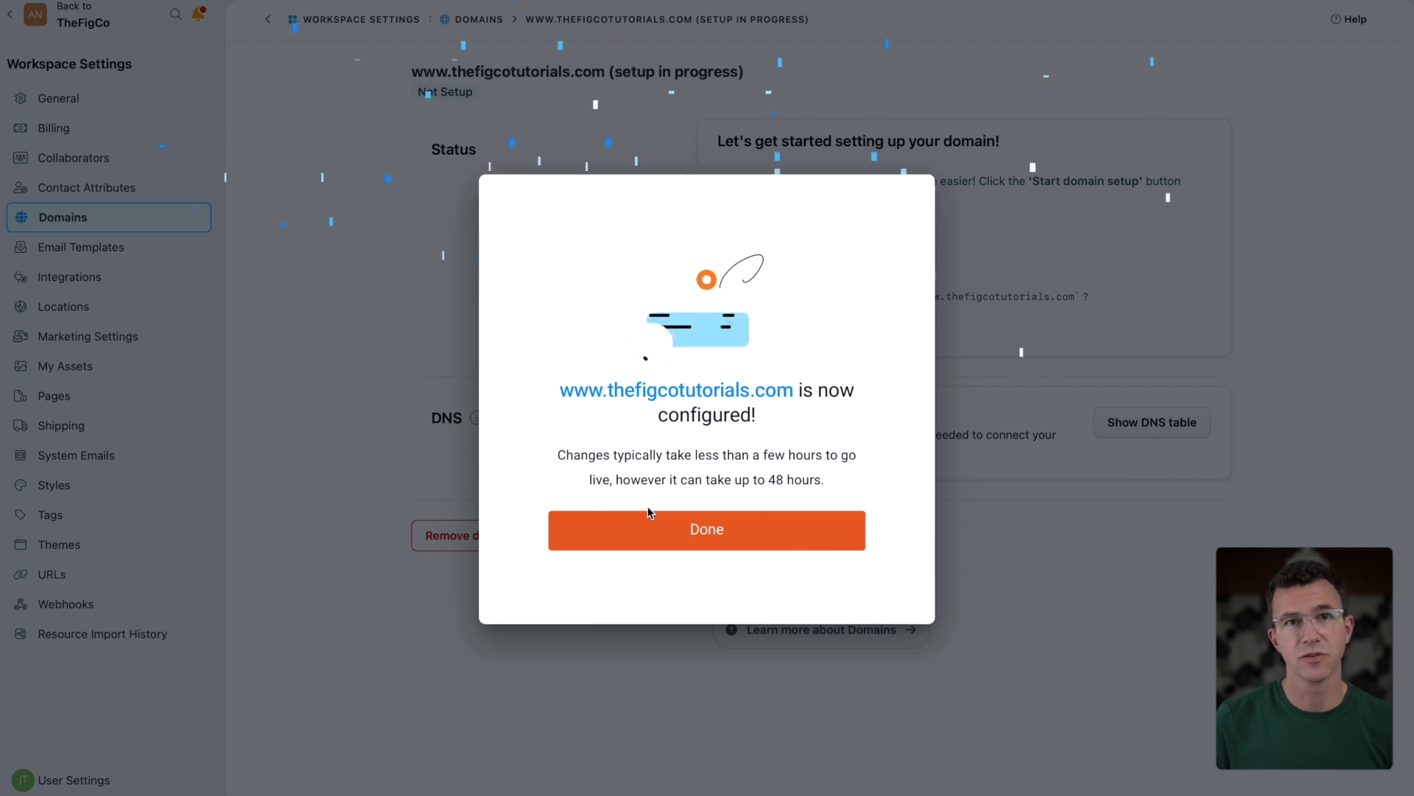
click(659, 529)
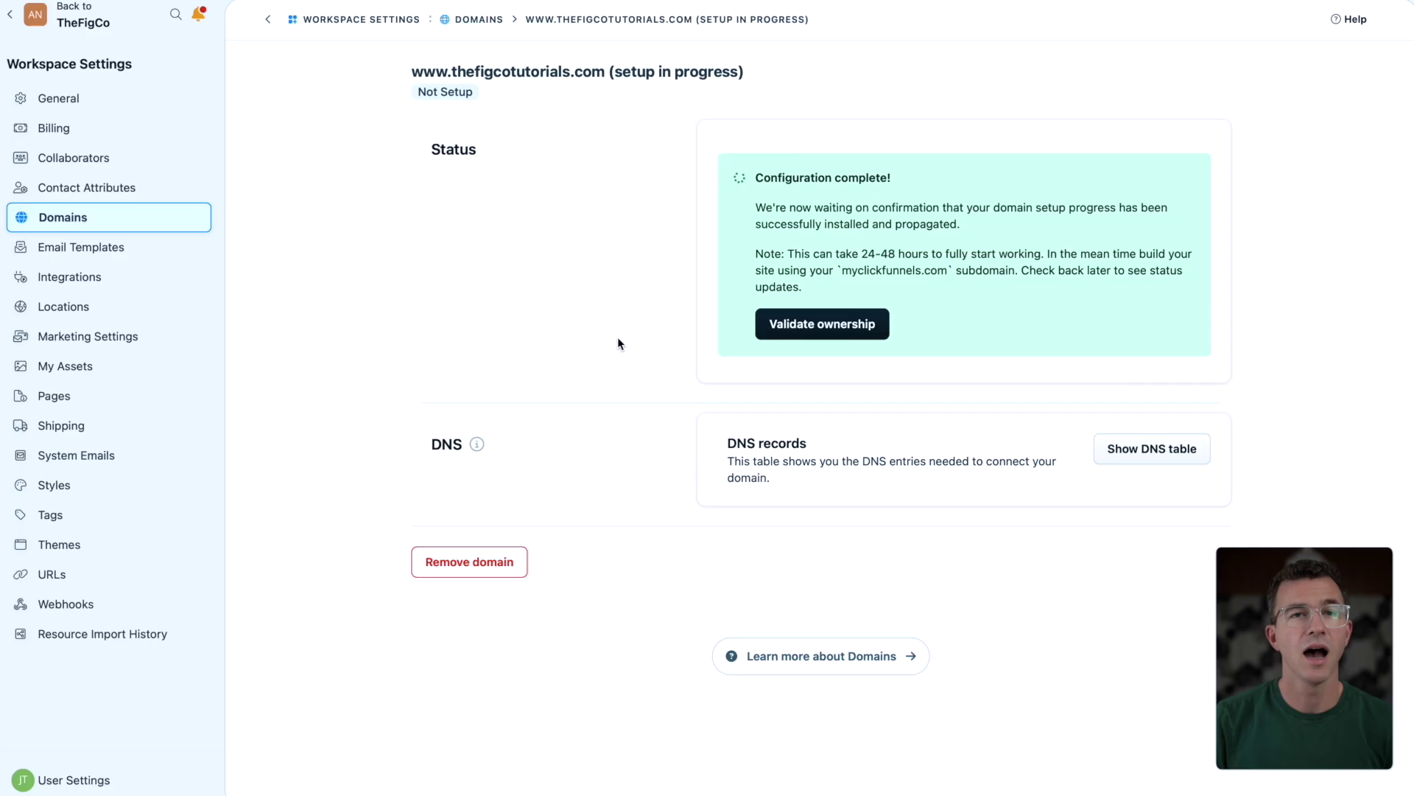
click(825, 329)
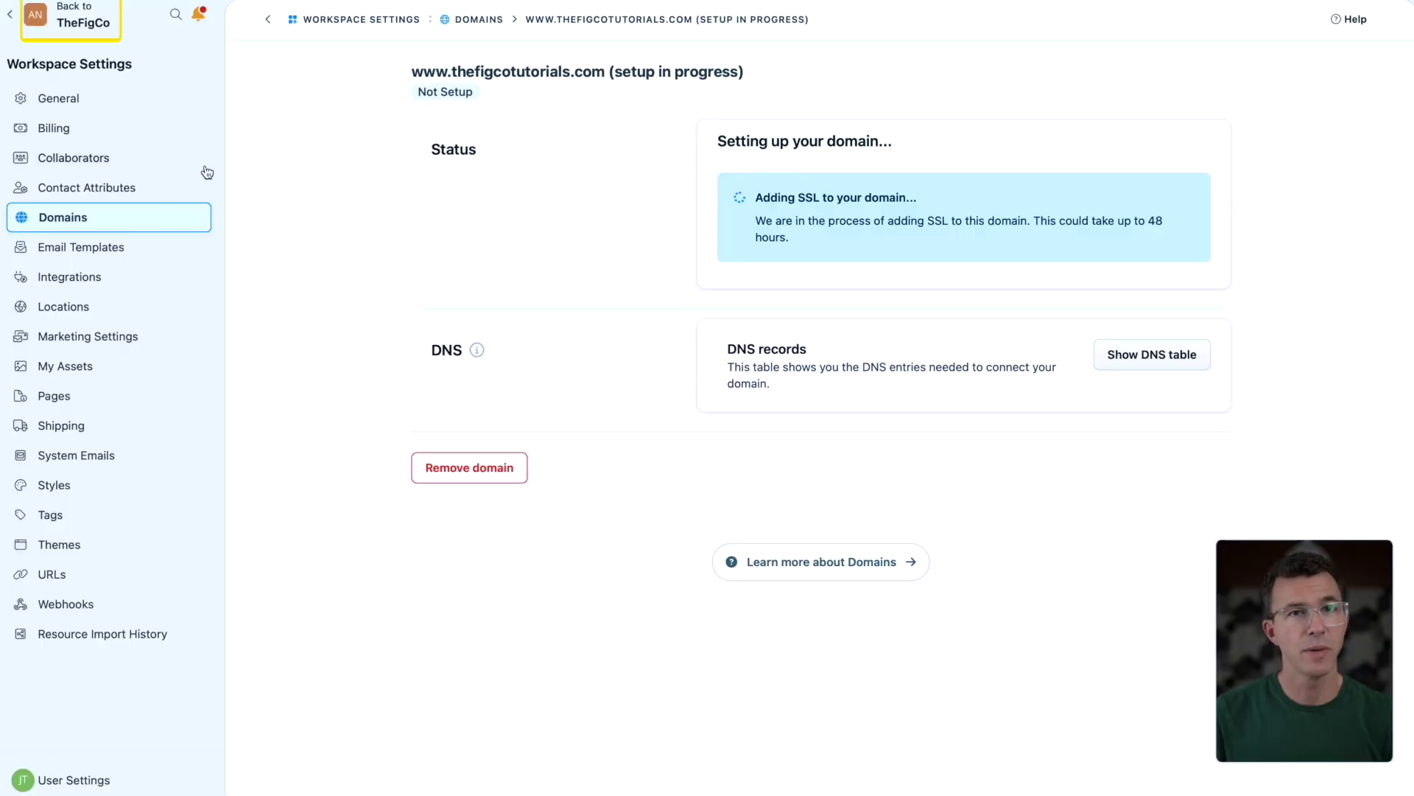
click(76, 17)
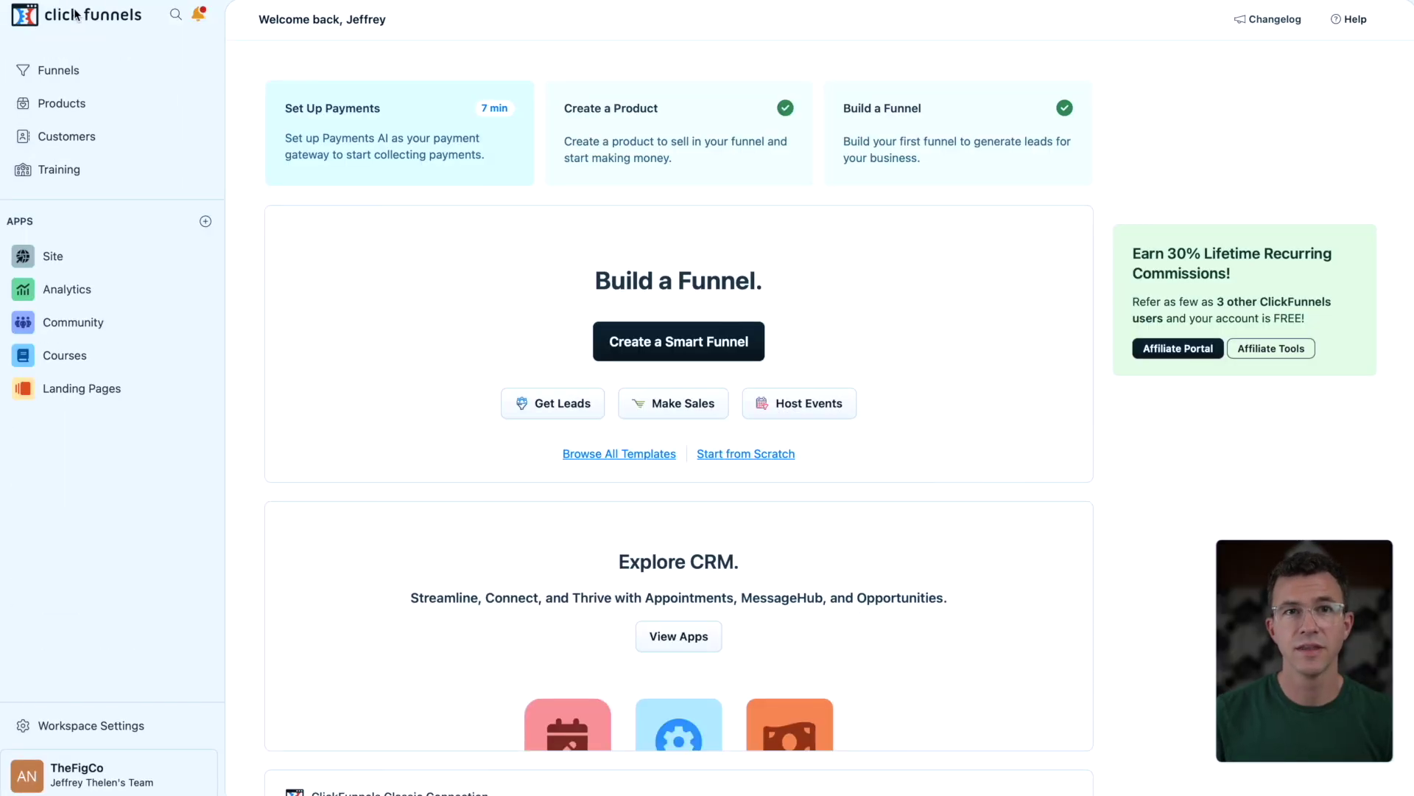
Create the product 'Channel Launch Roadmap' with its pasted weekend YouTube-launch description.
click(131, 115)
click(115, 140)
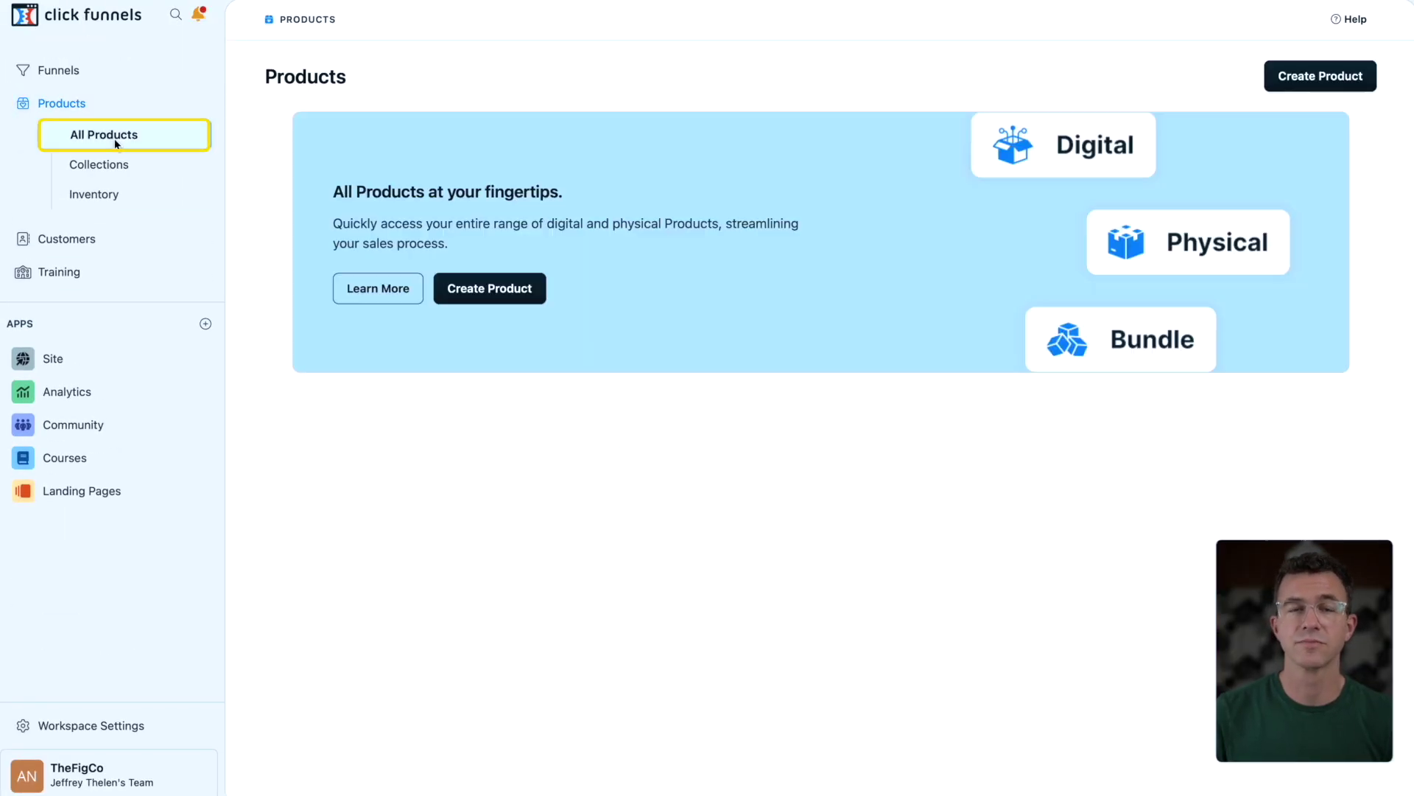
click(479, 294)
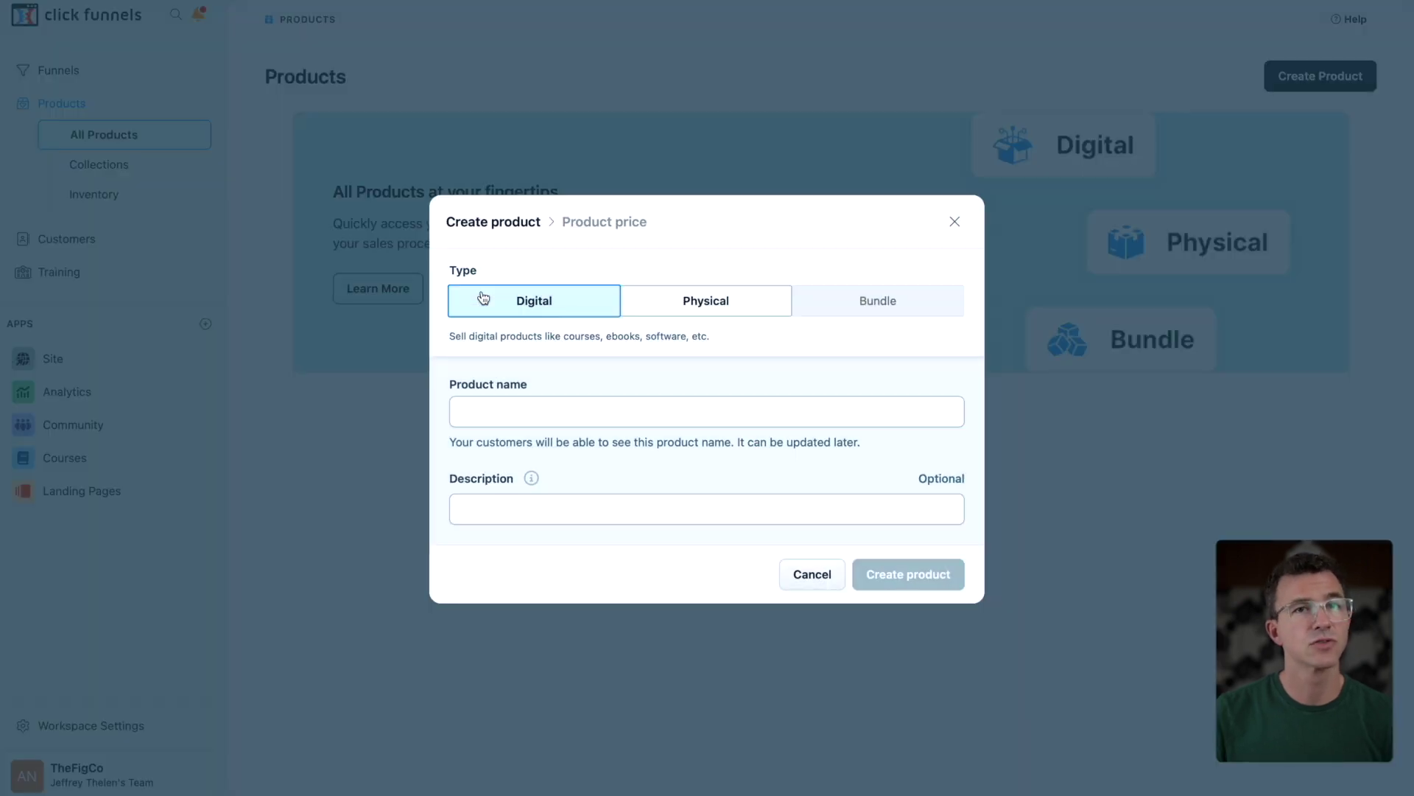
click(562, 405)
text(Chann)
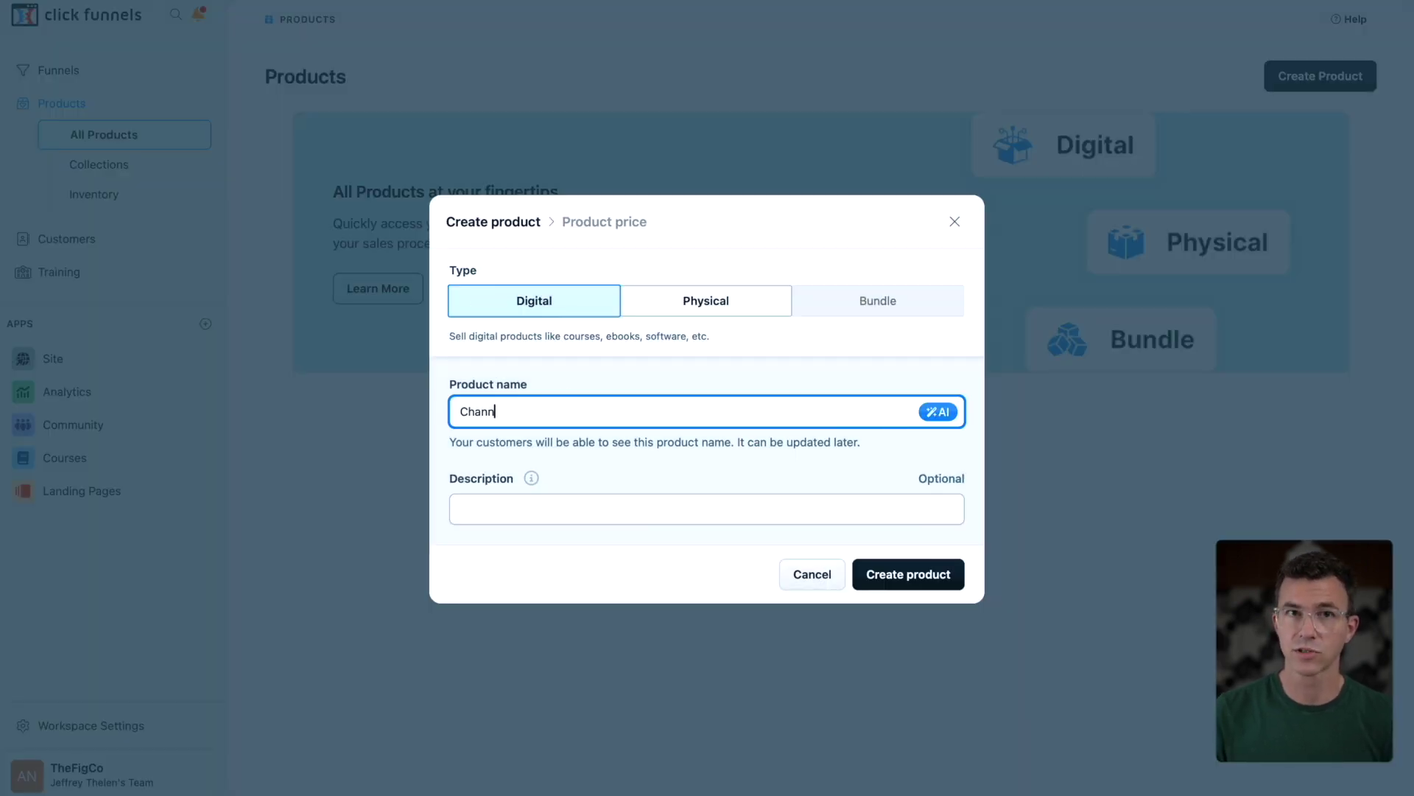
text(el Launch Roadmap)
key(Tab)
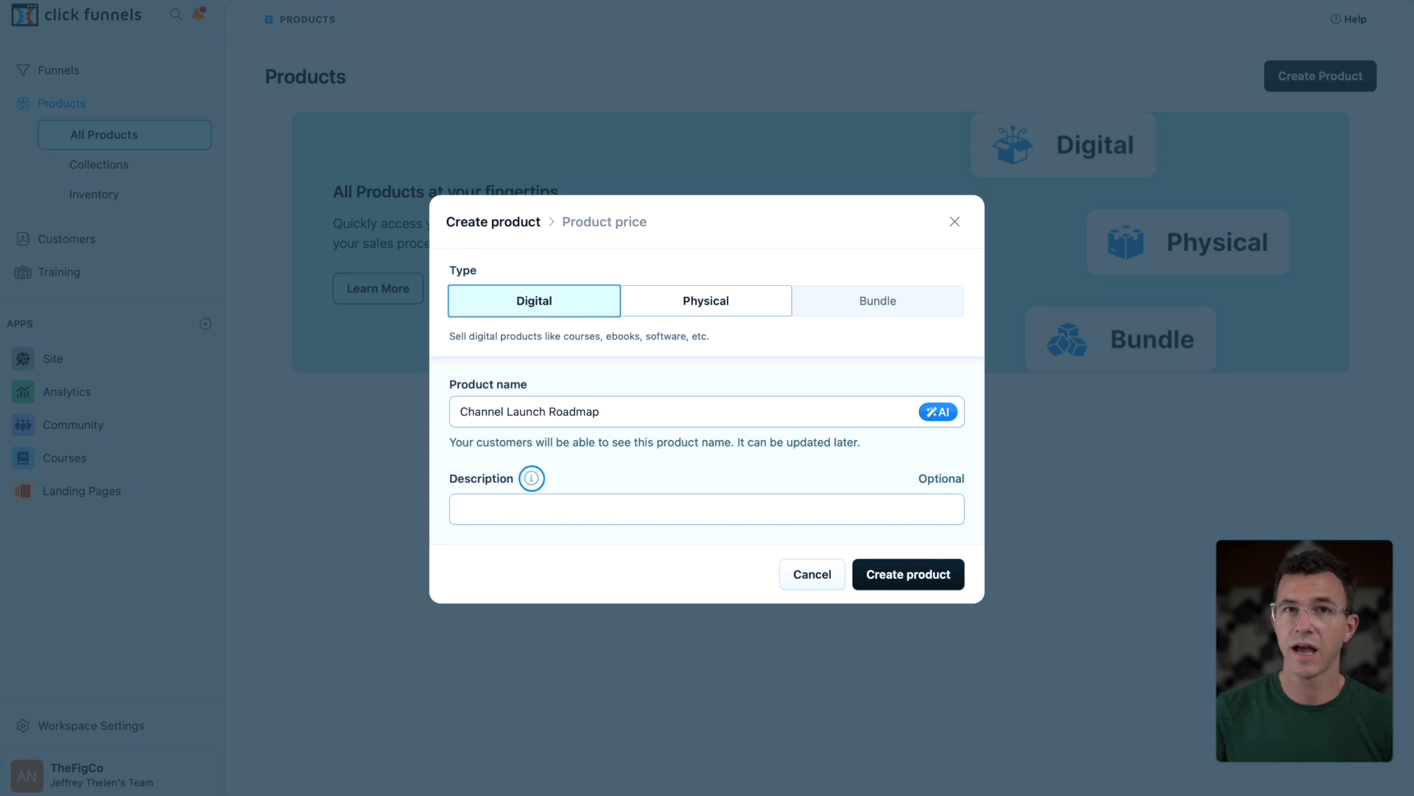
key(Tab)
text(Plan your YouTube channel launch in a weekend)
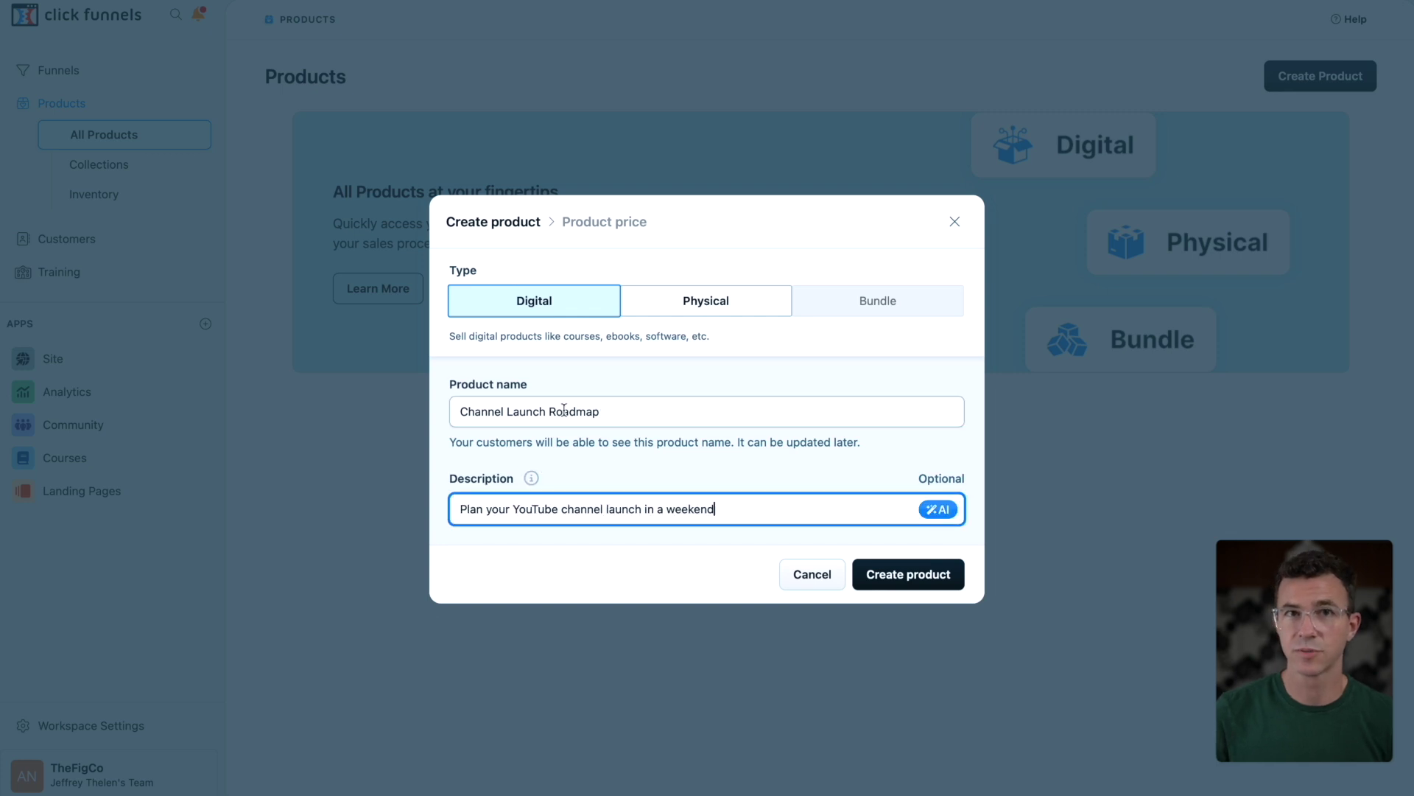
click(924, 582)
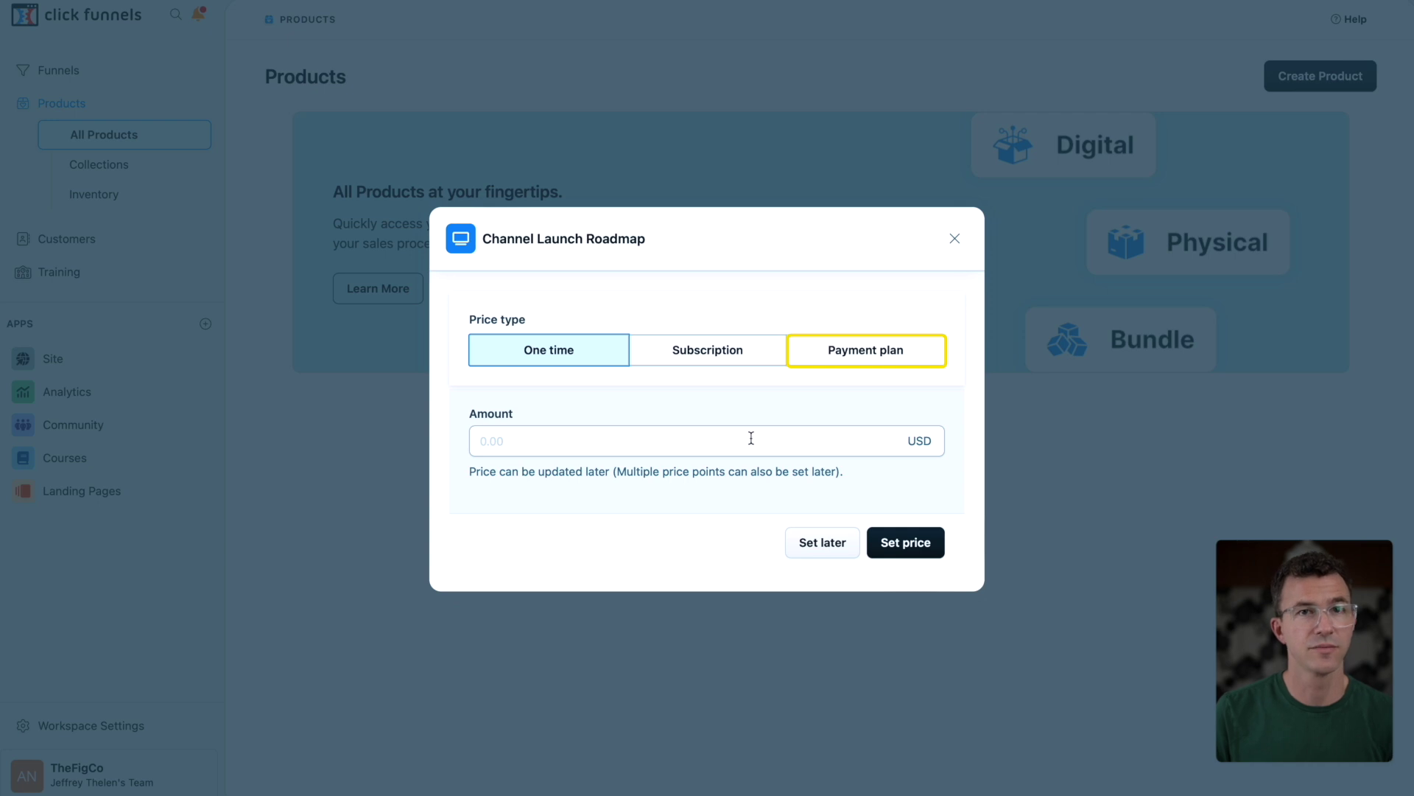
Set the product's one-time price to $47.00.
click(751, 439)
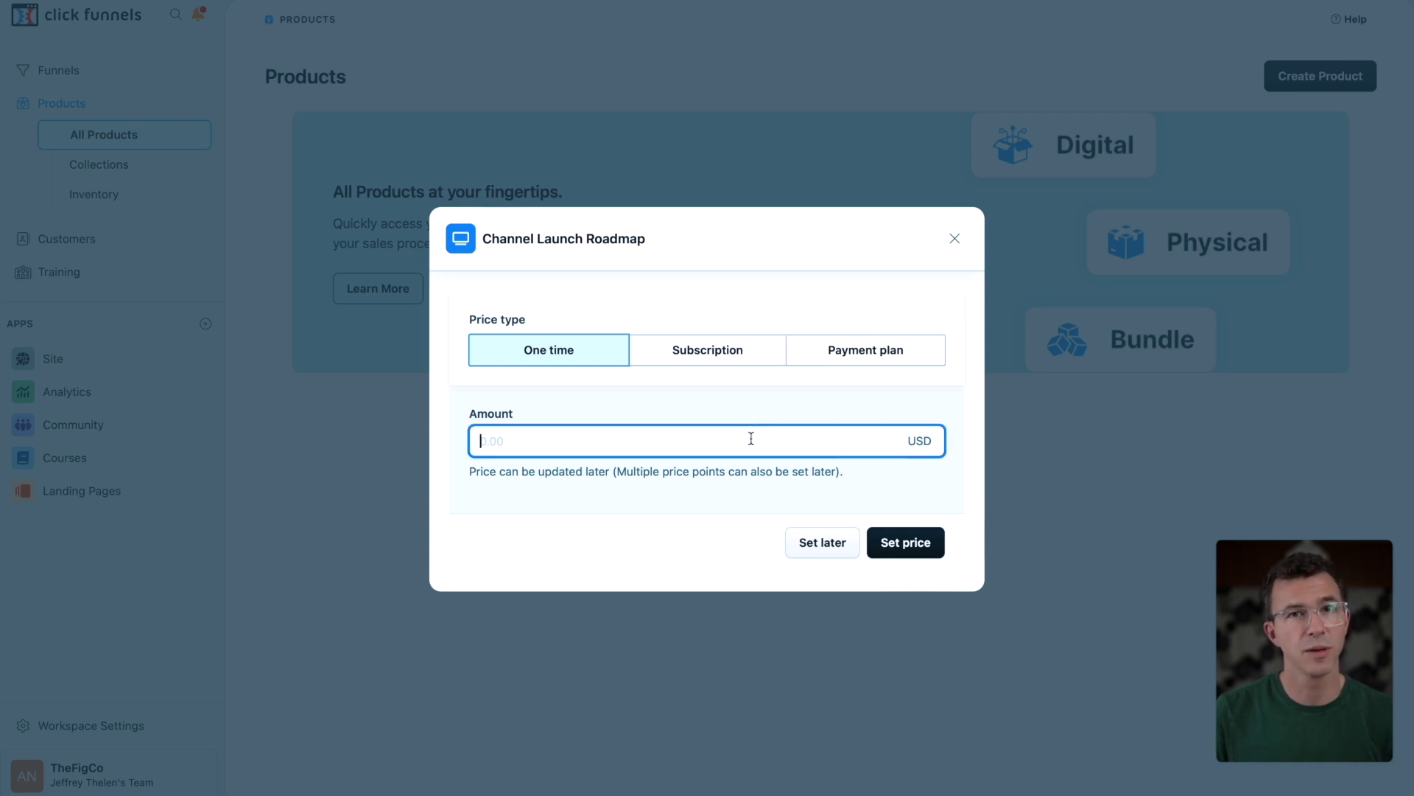
text(47)
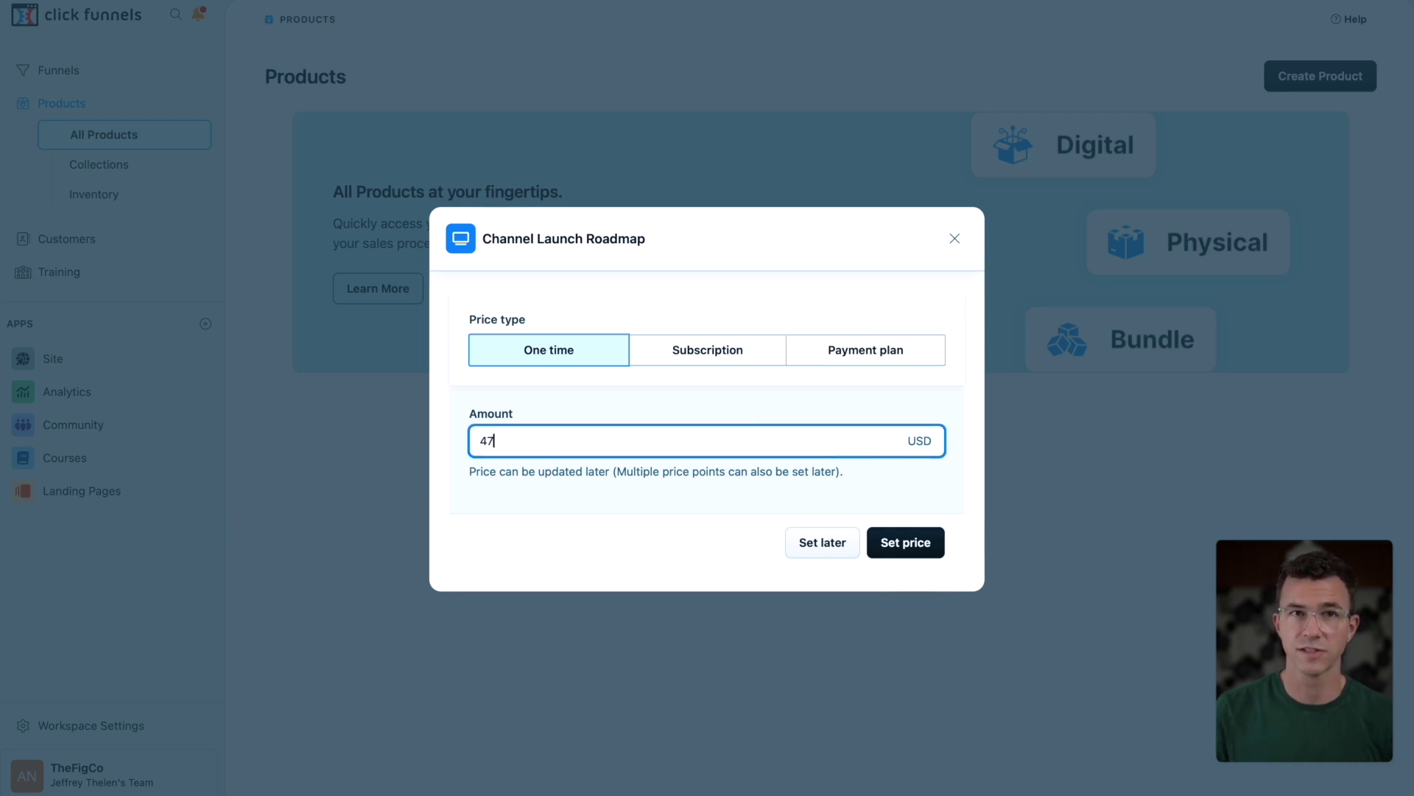
click(900, 543)
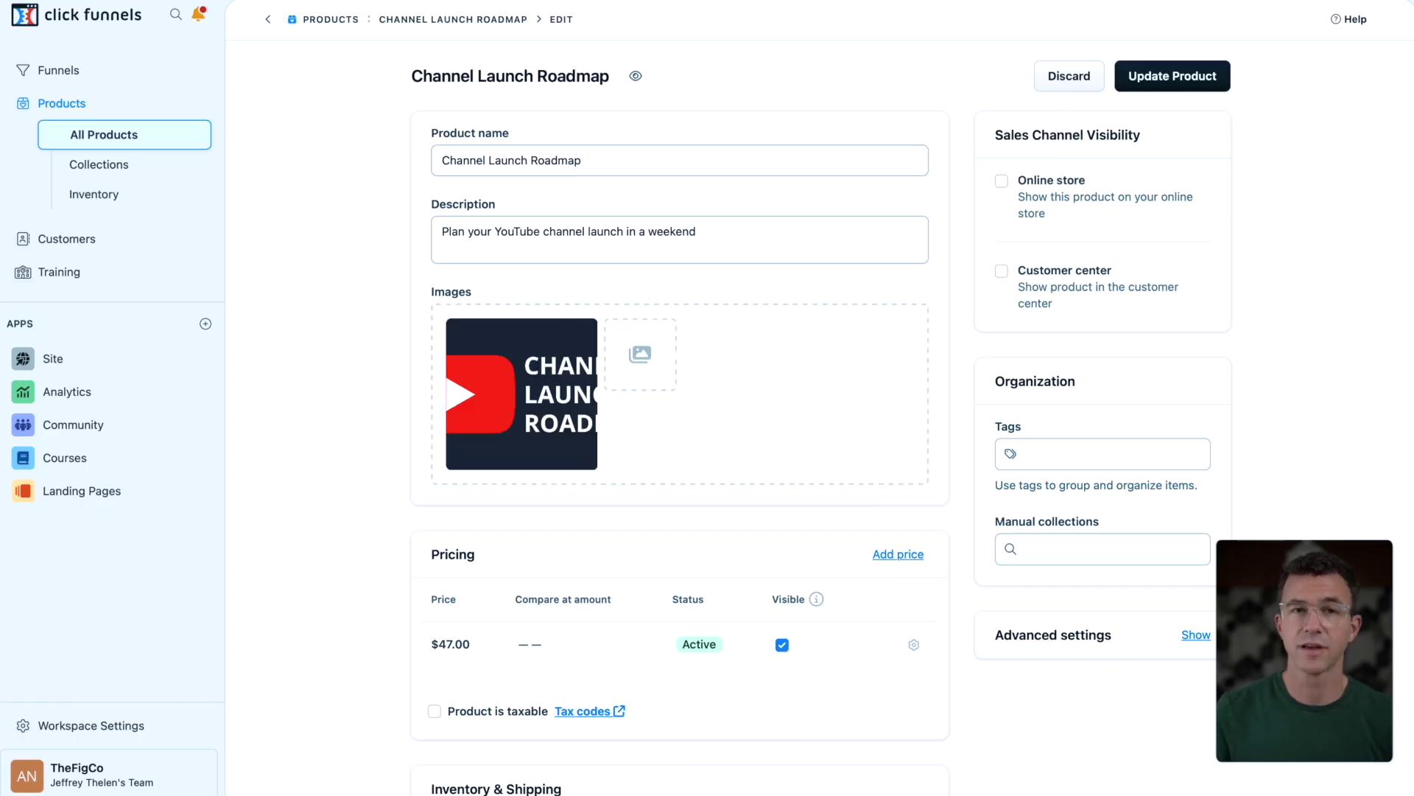
Add a Course access purchase action granting the Channel Launch Roadmap course.
scroll(978, 426, down, 7)
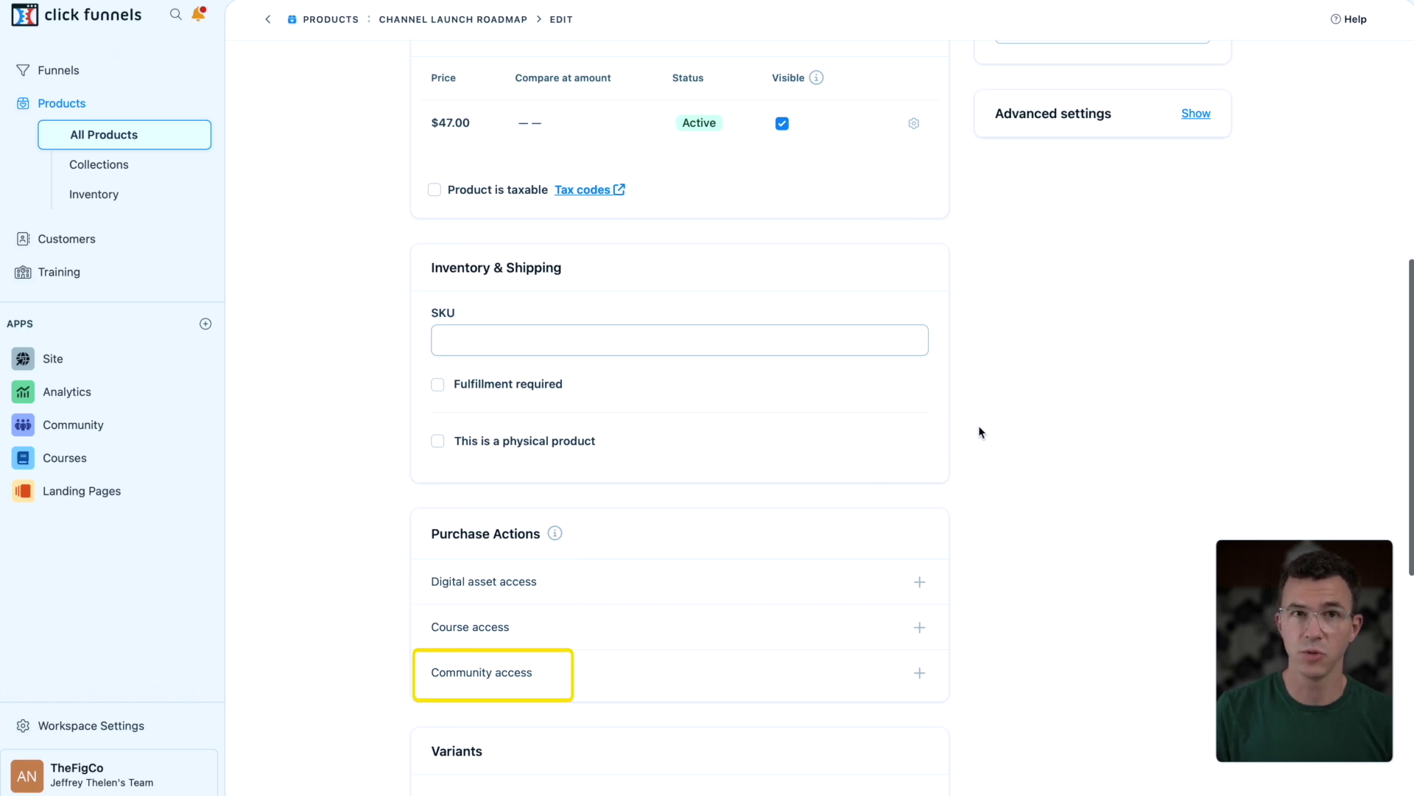
click(919, 631)
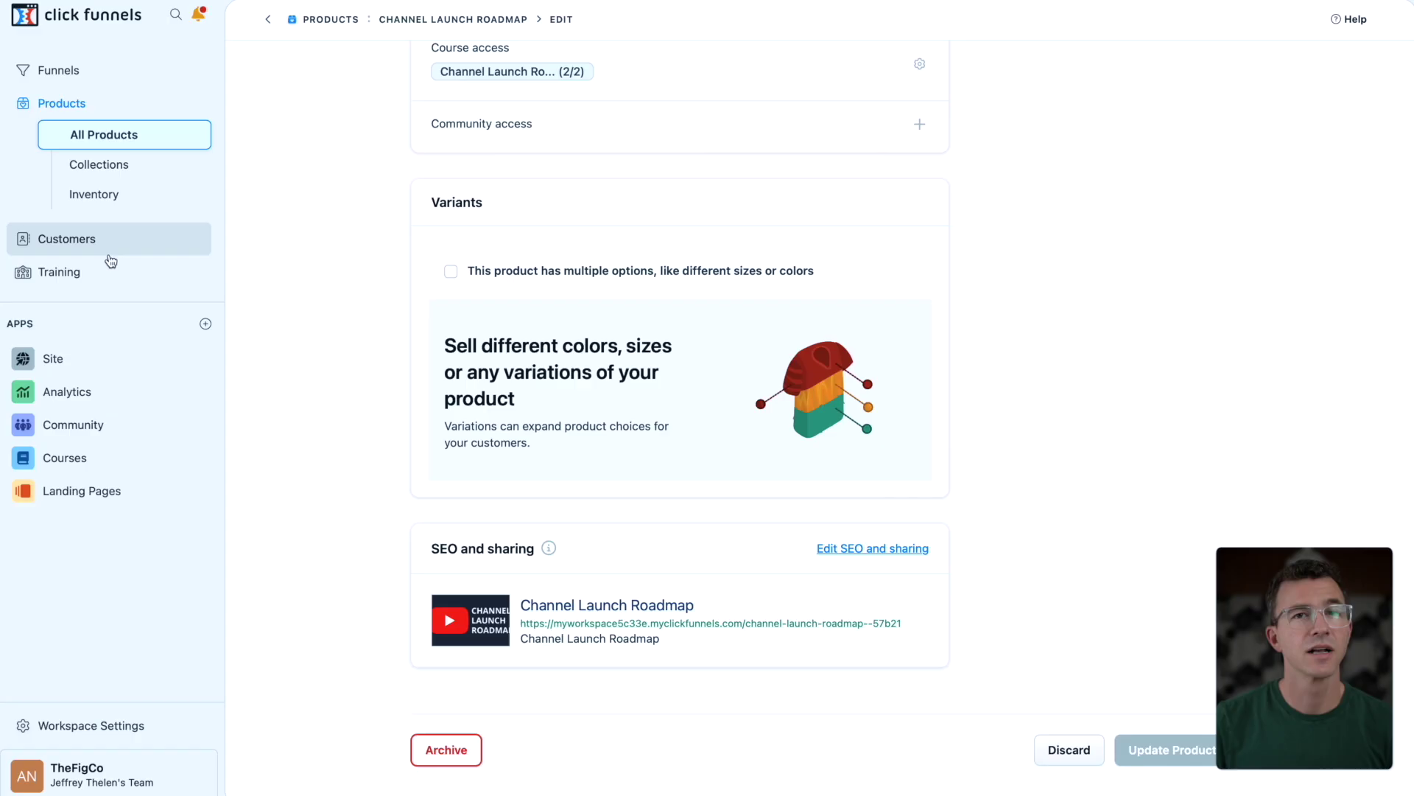
Create a blank funnel from scratch named 'Channel Launch Roadmap 2024'.
click(72, 72)
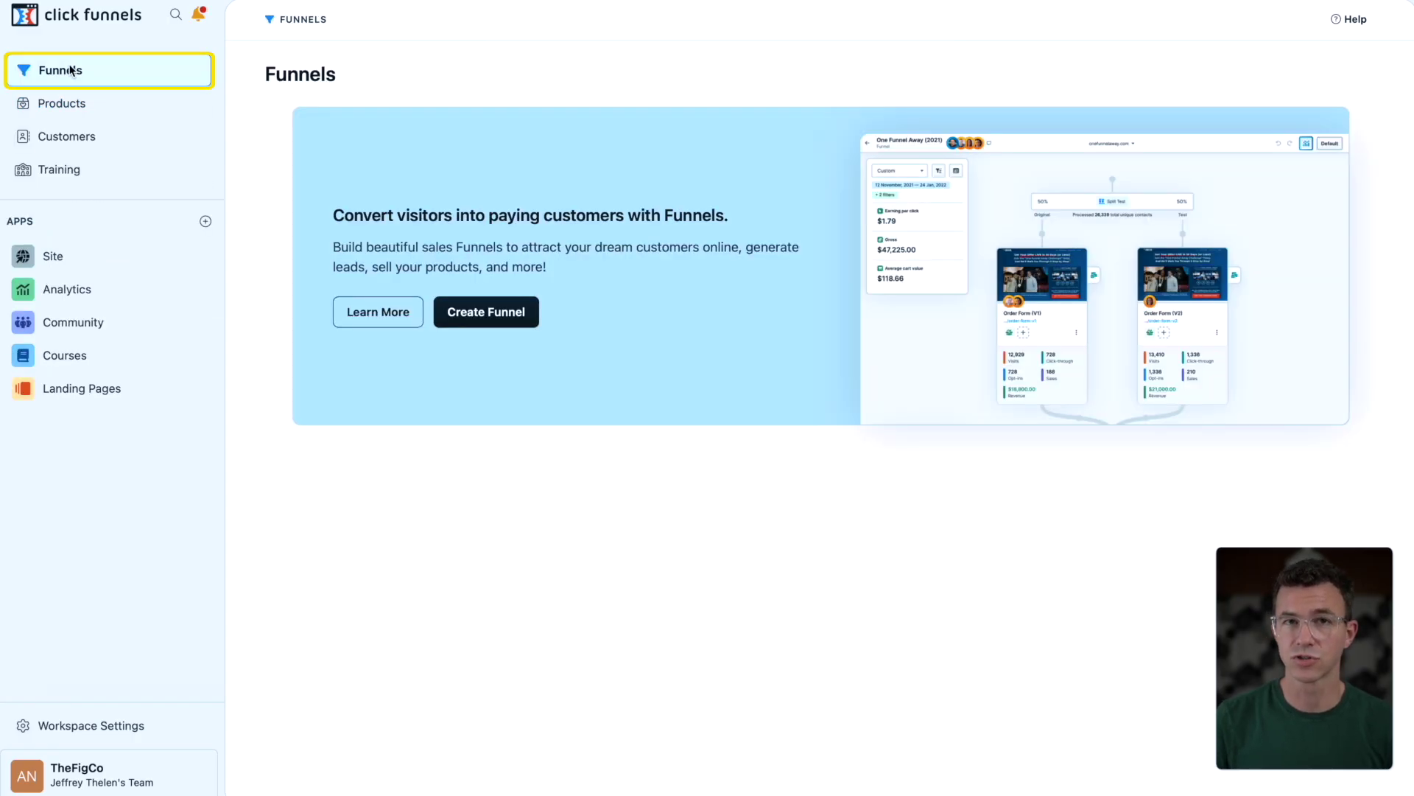
click(483, 313)
scroll(311, 380, down, 10)
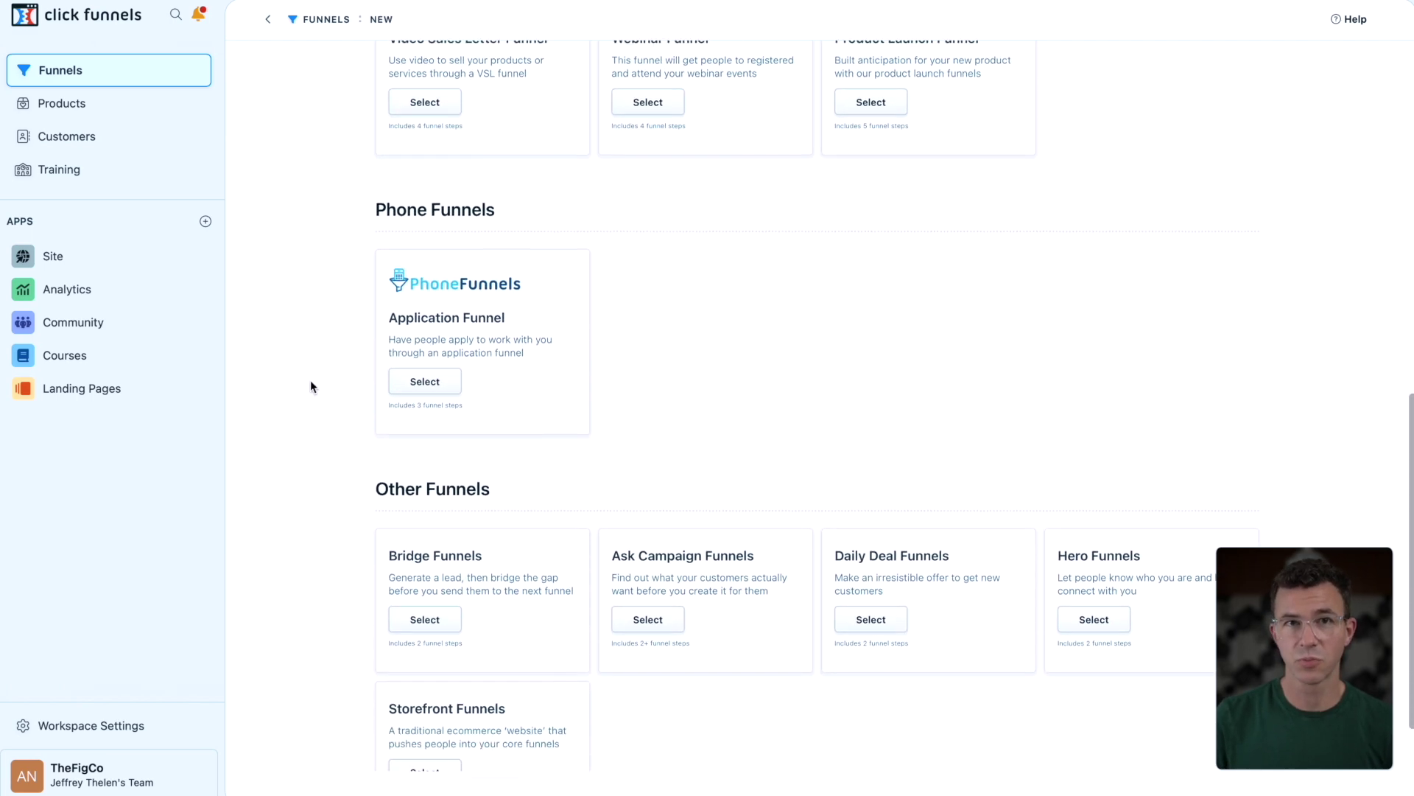
scroll(324, 359, up, 10)
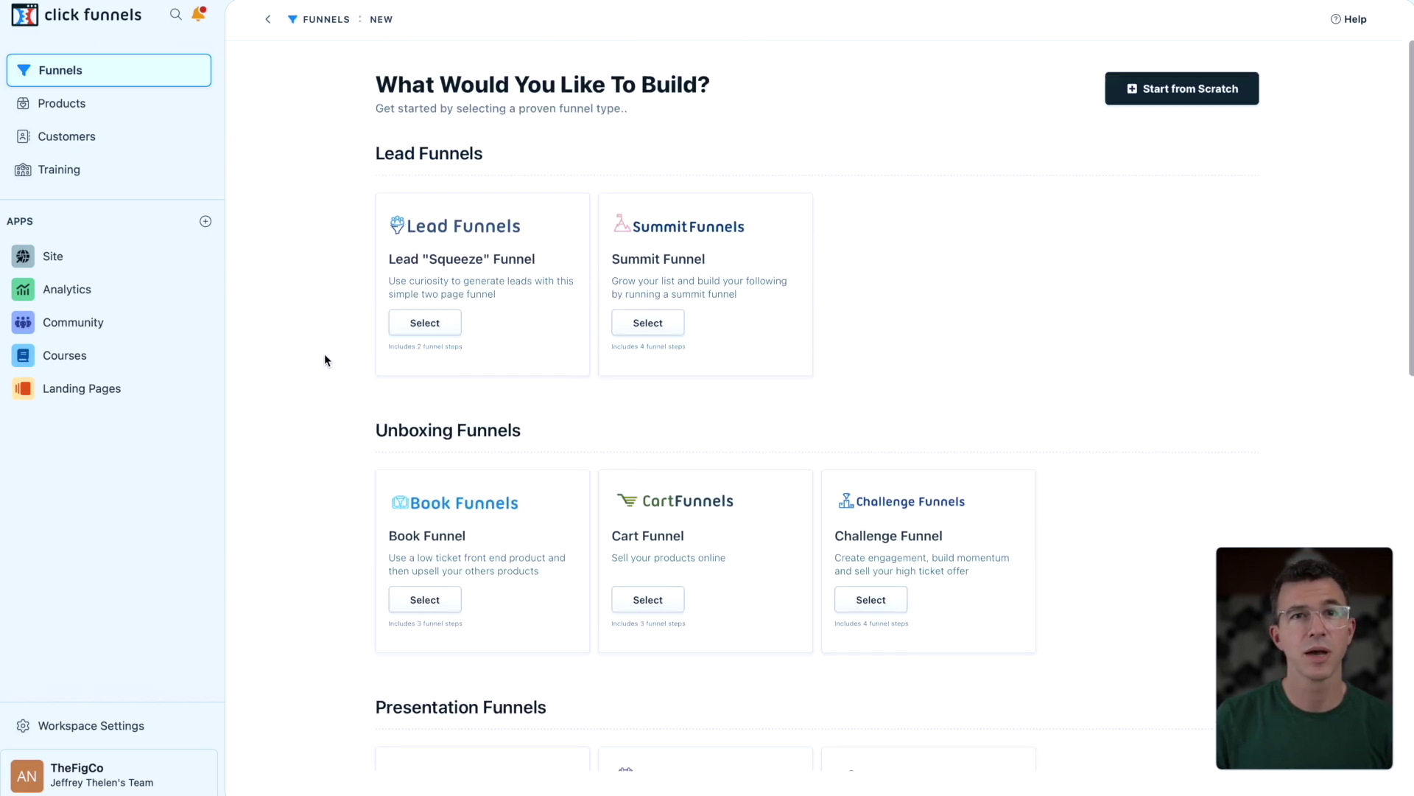
click(1158, 98)
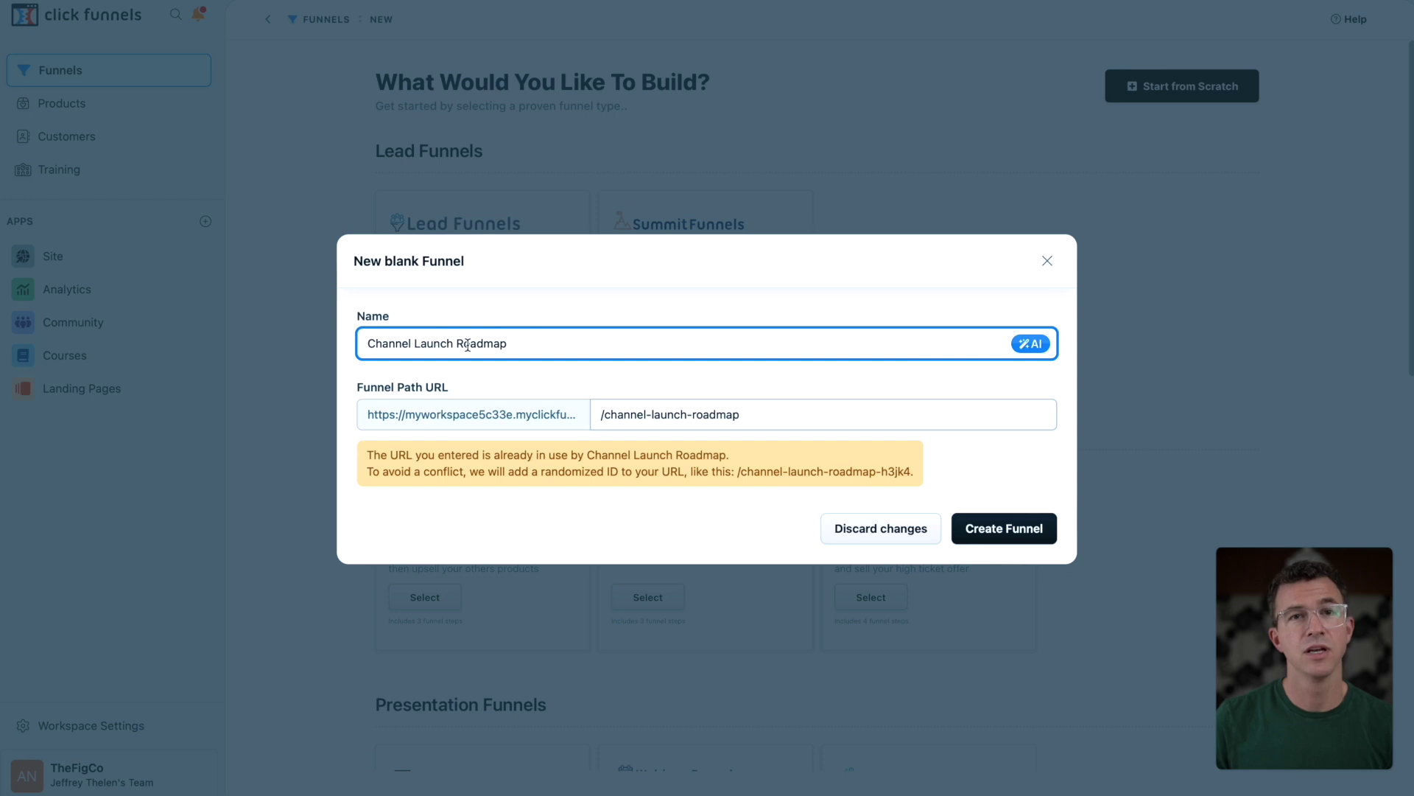
text(2024)
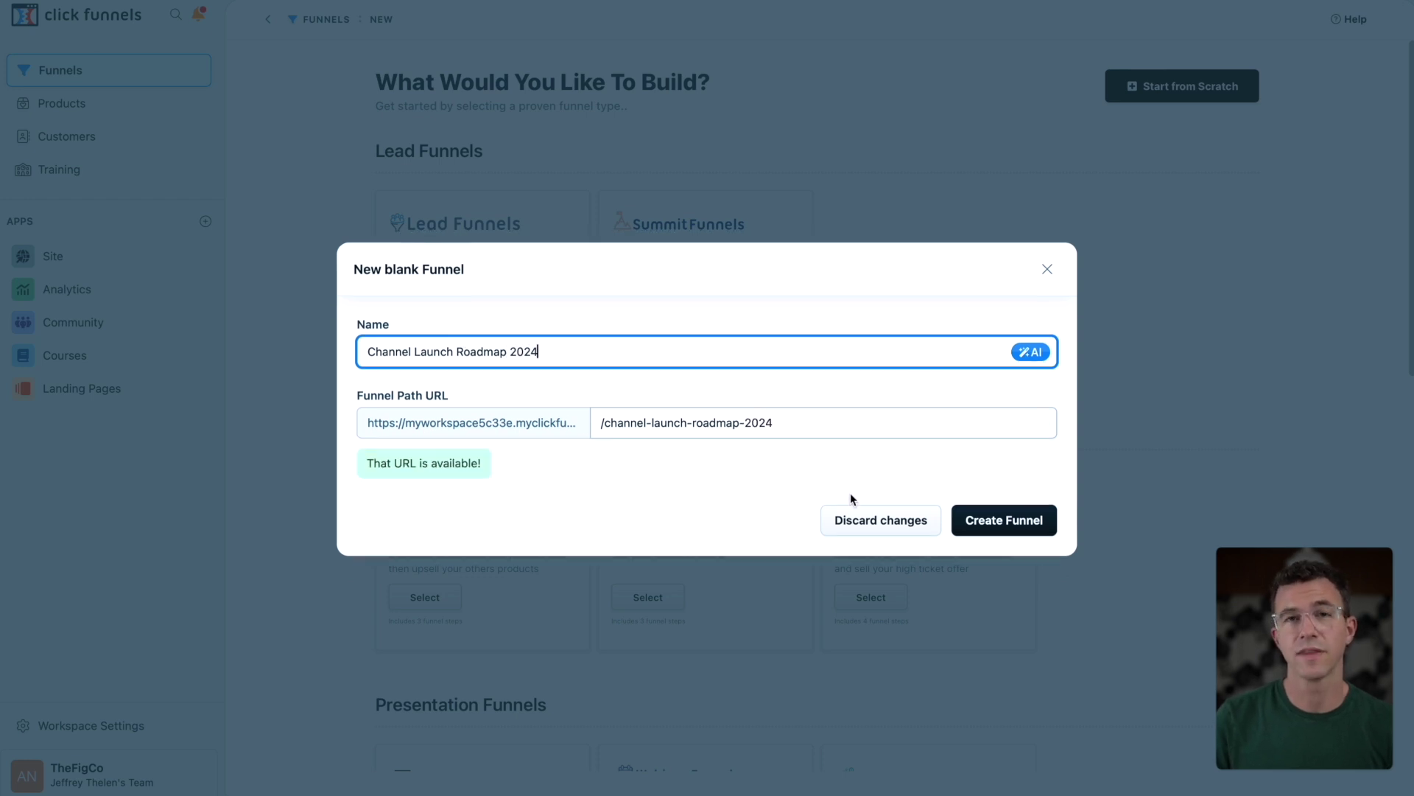
click(983, 523)
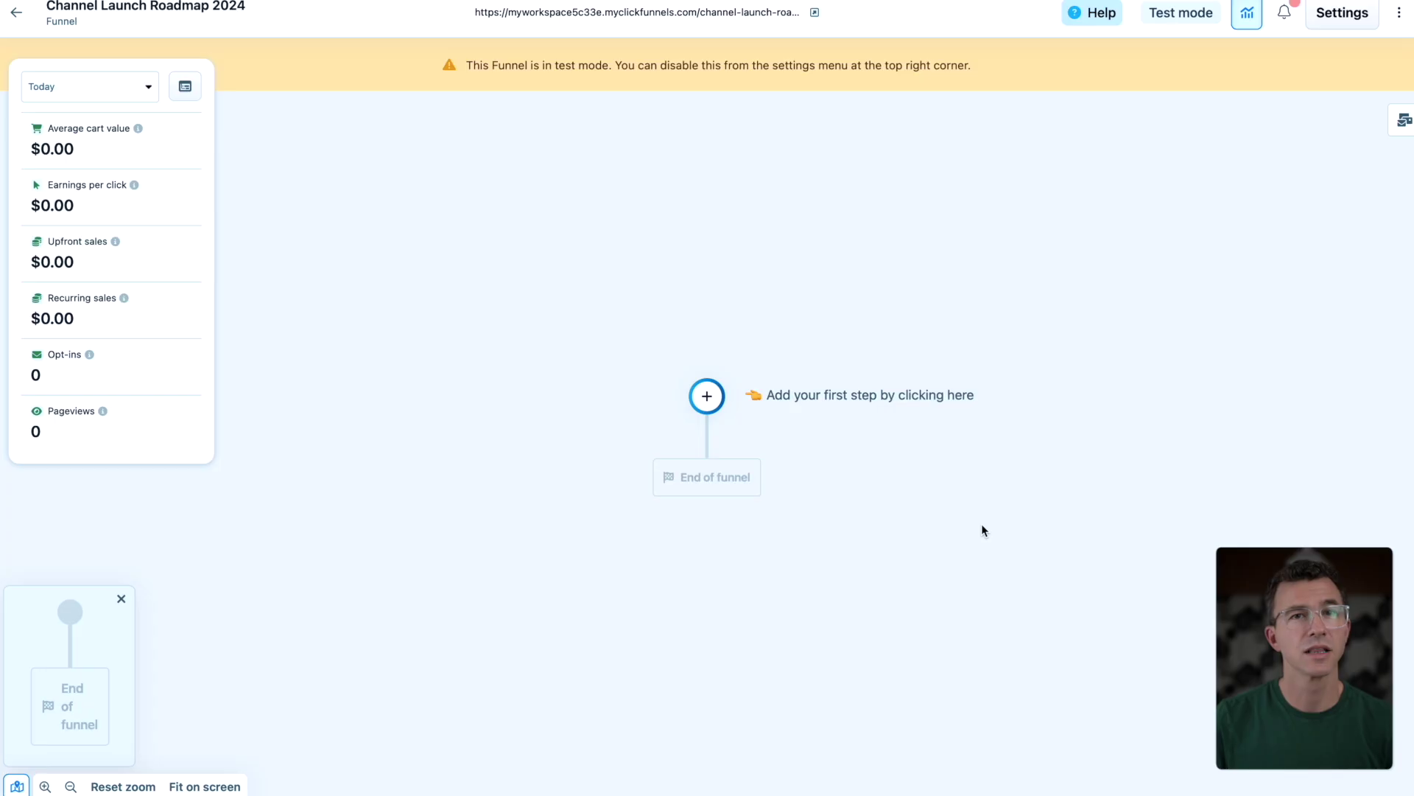
Add a page step using the Sales template Dark Blue Video Sales Letter.
click(708, 396)
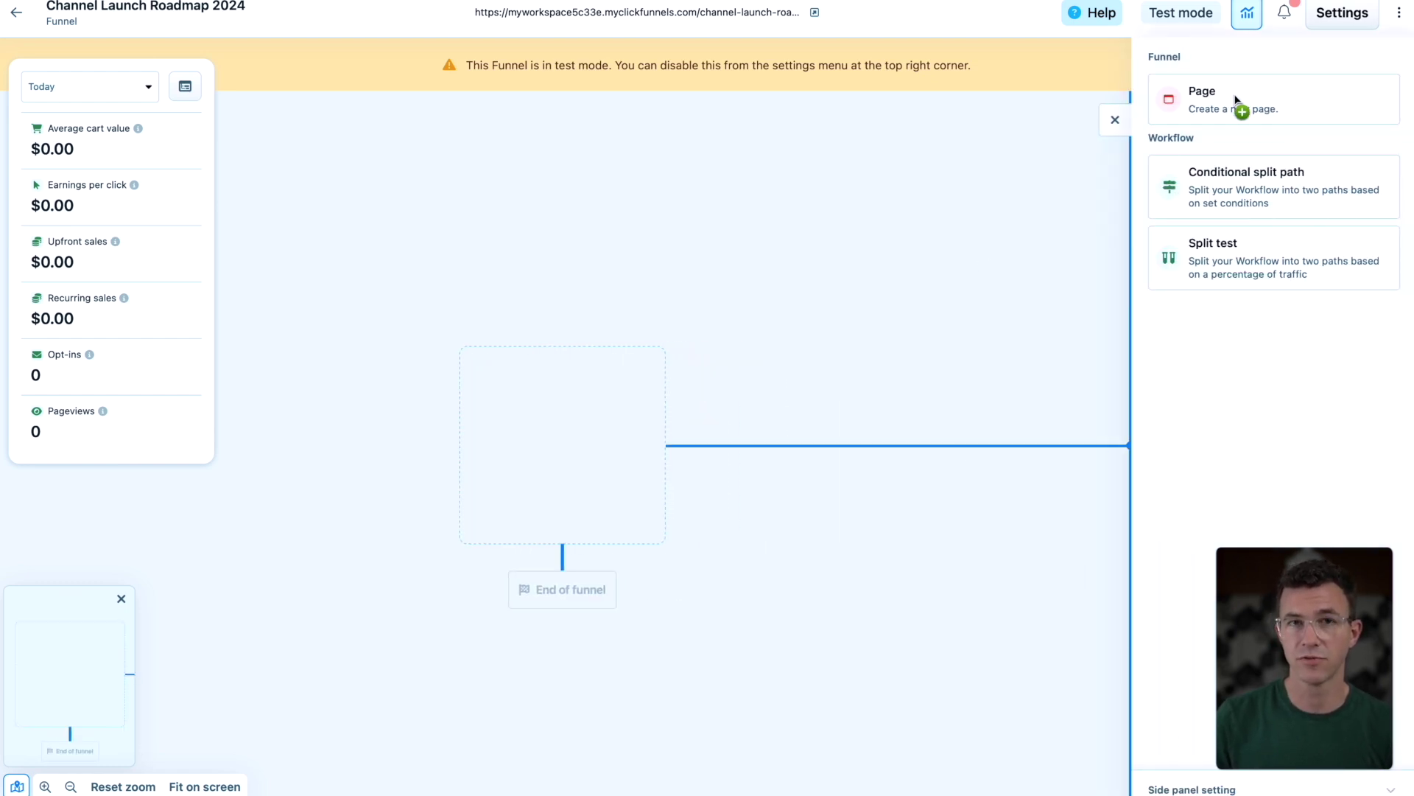
click(1236, 99)
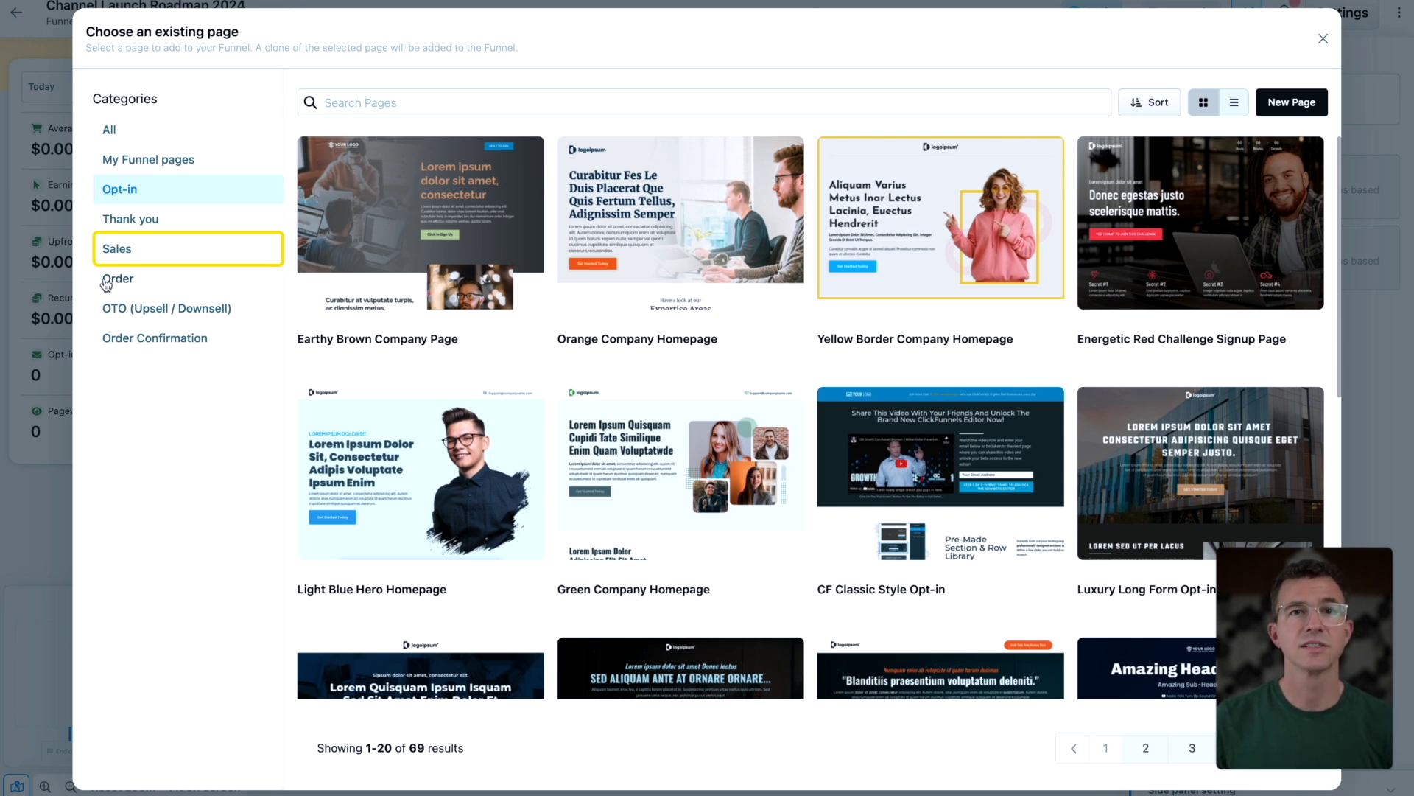
click(117, 250)
scroll(758, 479, down, 3)
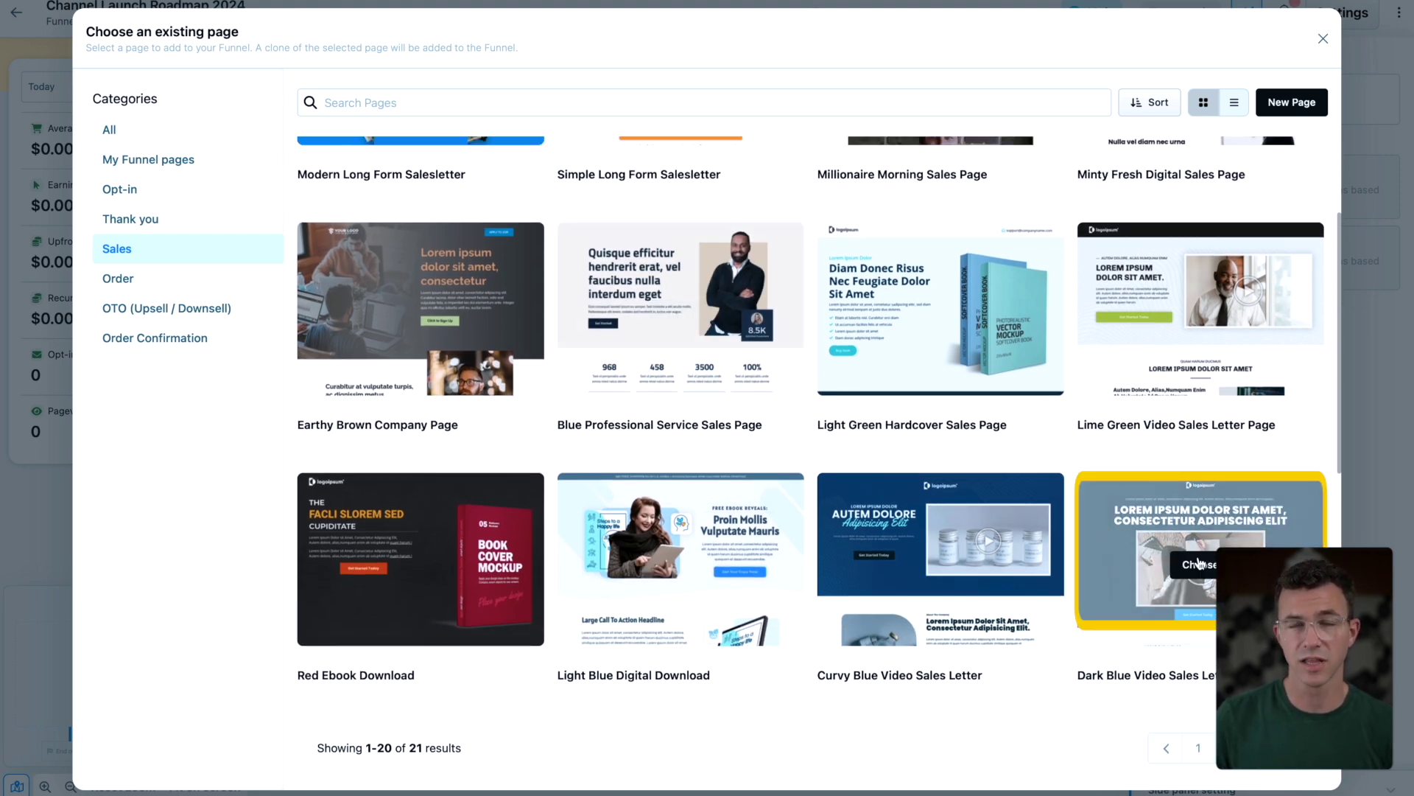
click(1198, 565)
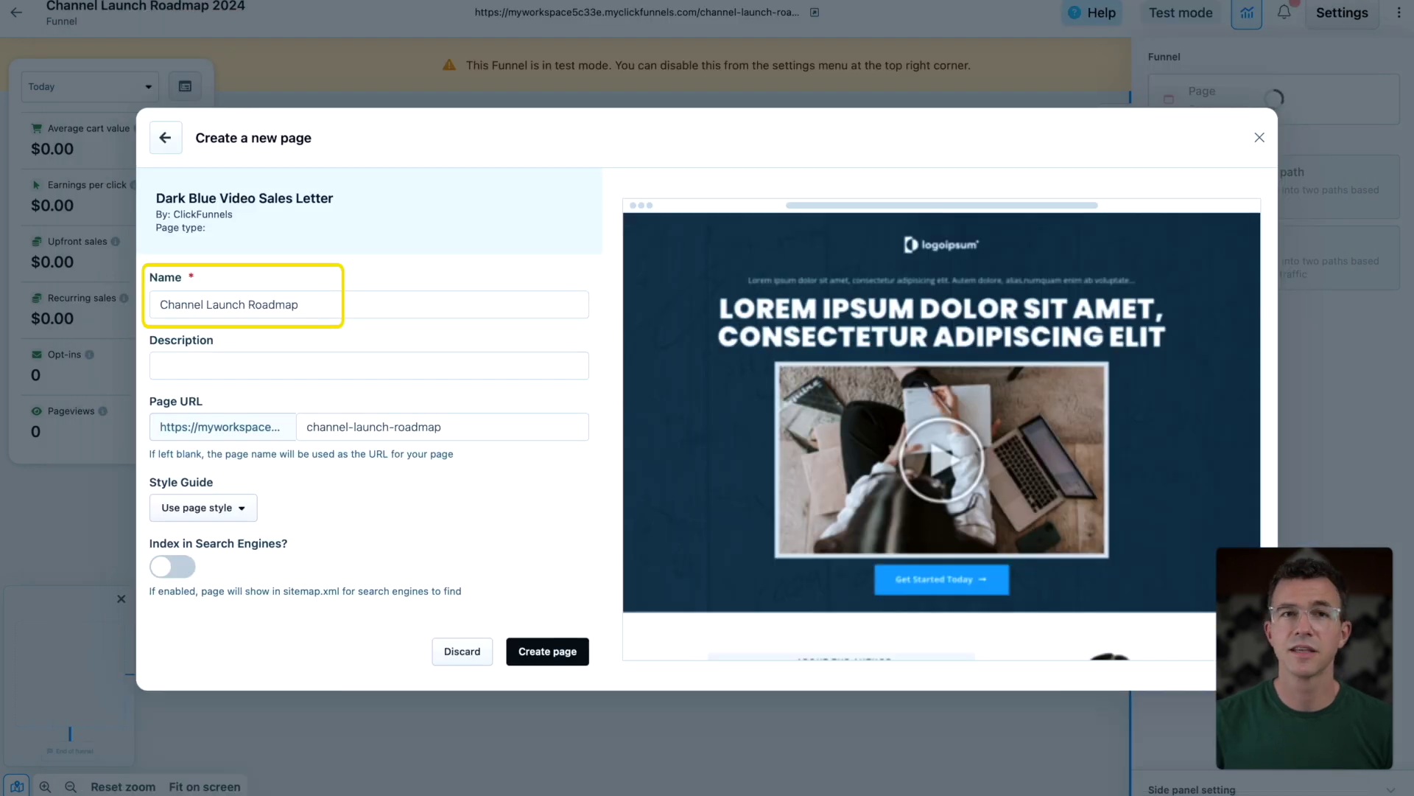
Describe the page as 'Plan channel launch in a weekend', enable search indexing, and create it.
click(243, 365)
text(Plan channel launch in a weekend)
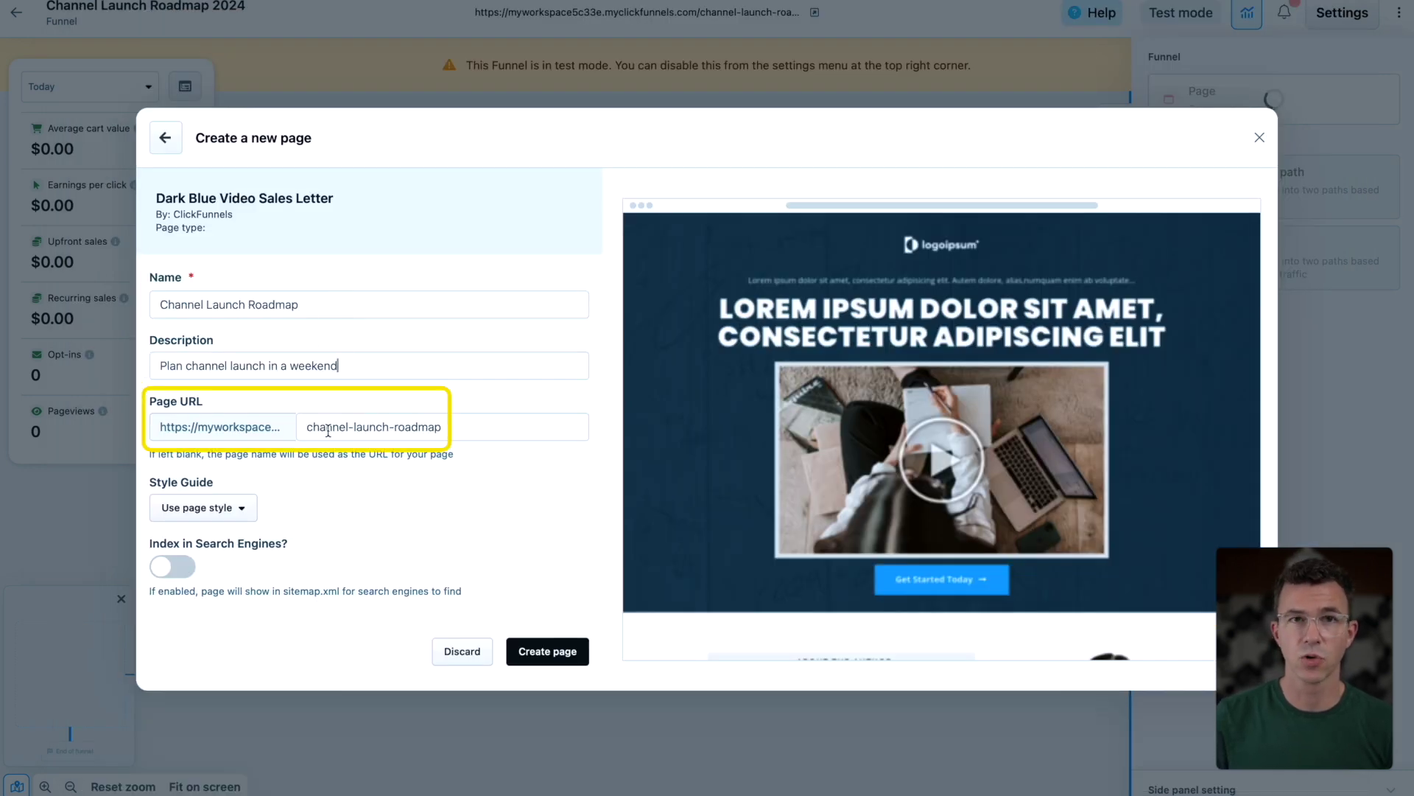
click(173, 568)
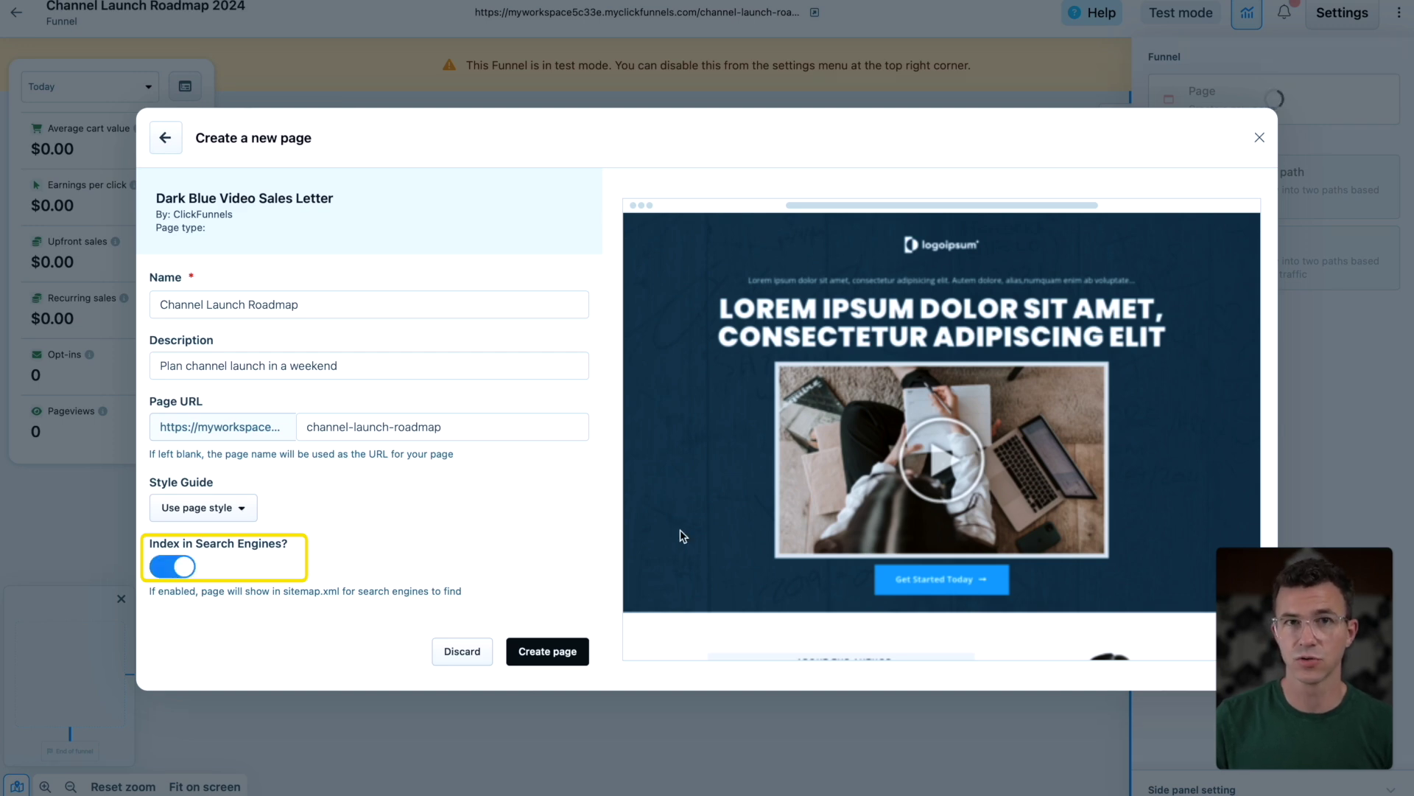
click(543, 652)
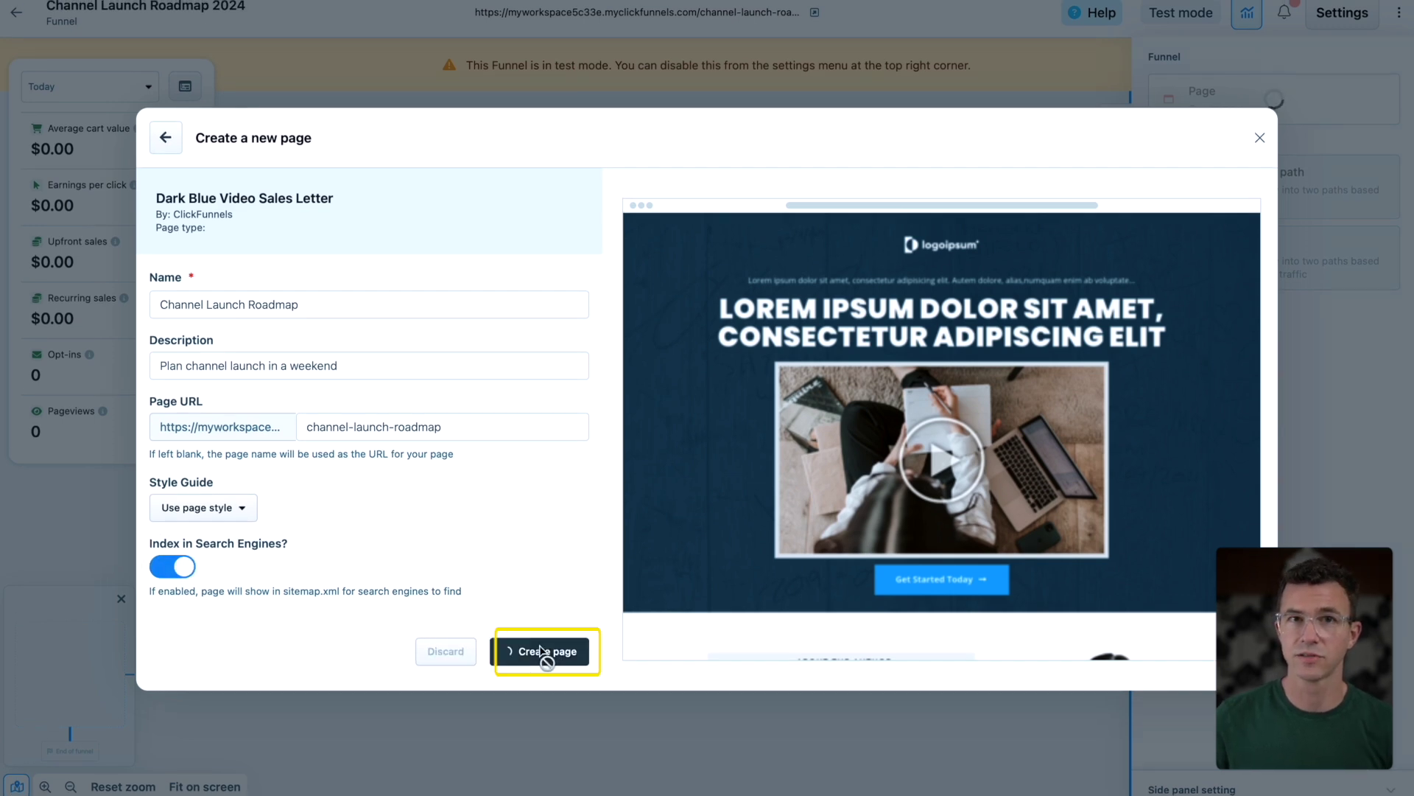
click(779, 480)
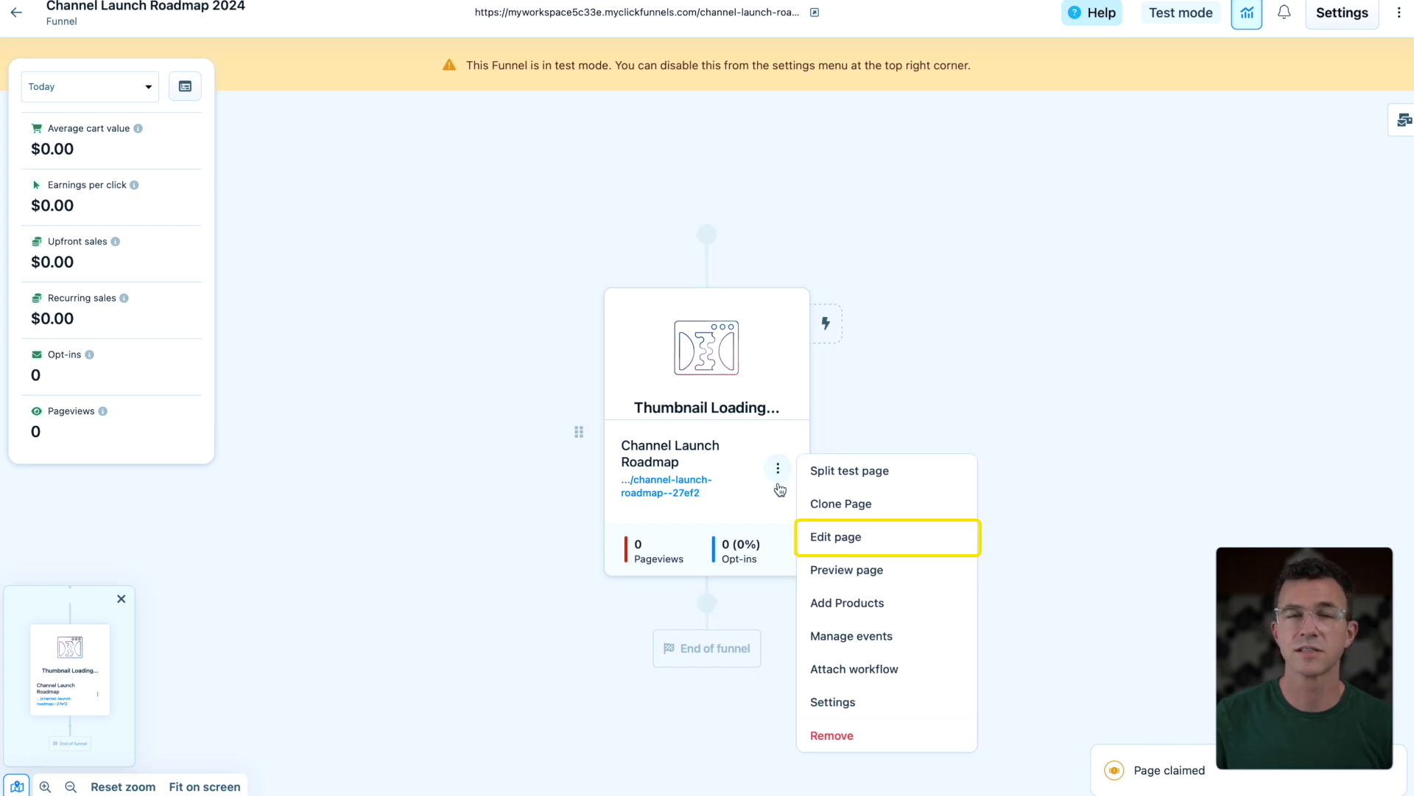
Delete the logo and intro paragraph; change the headline to 'Plan your YouTube channel launch in a weekend, are you ready?'.
click(821, 538)
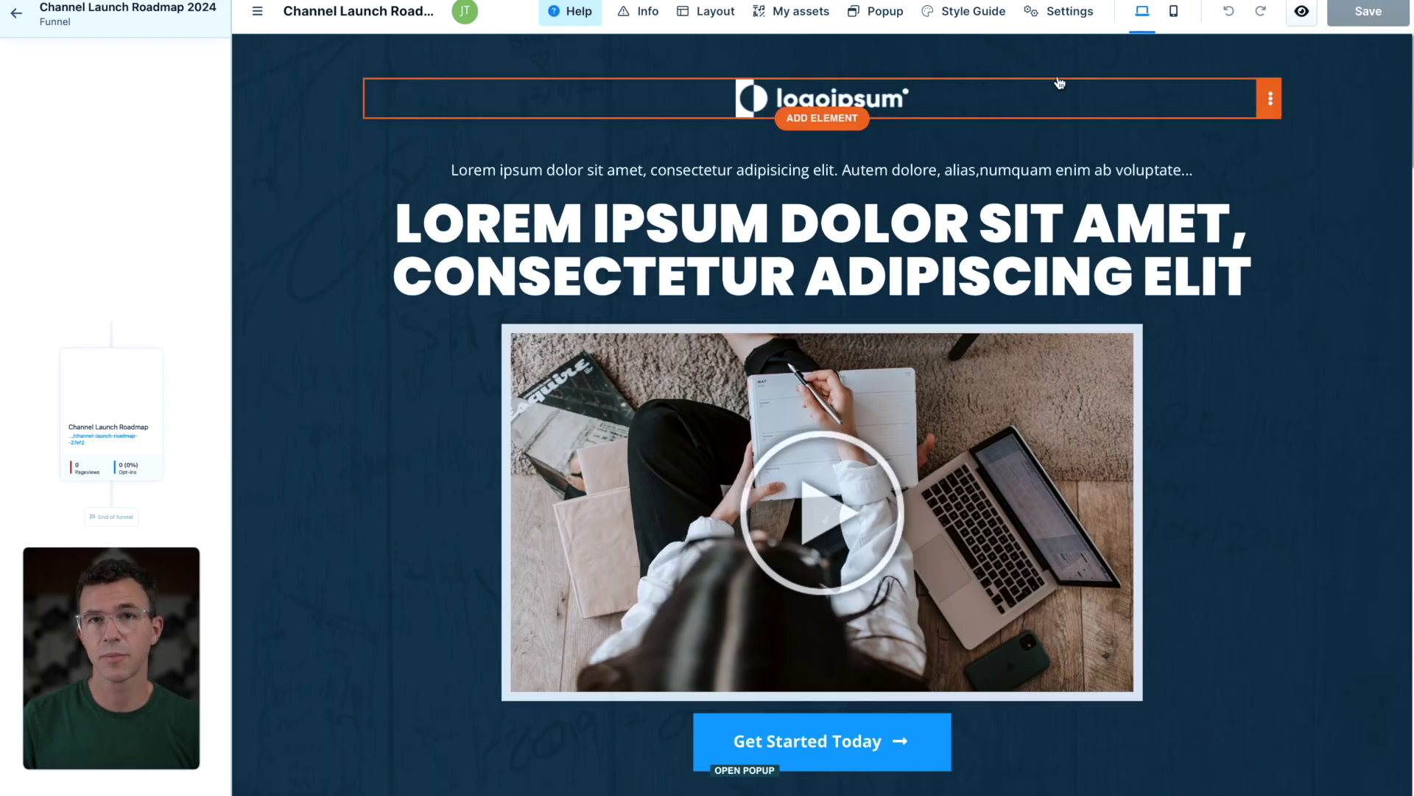
click(1270, 98)
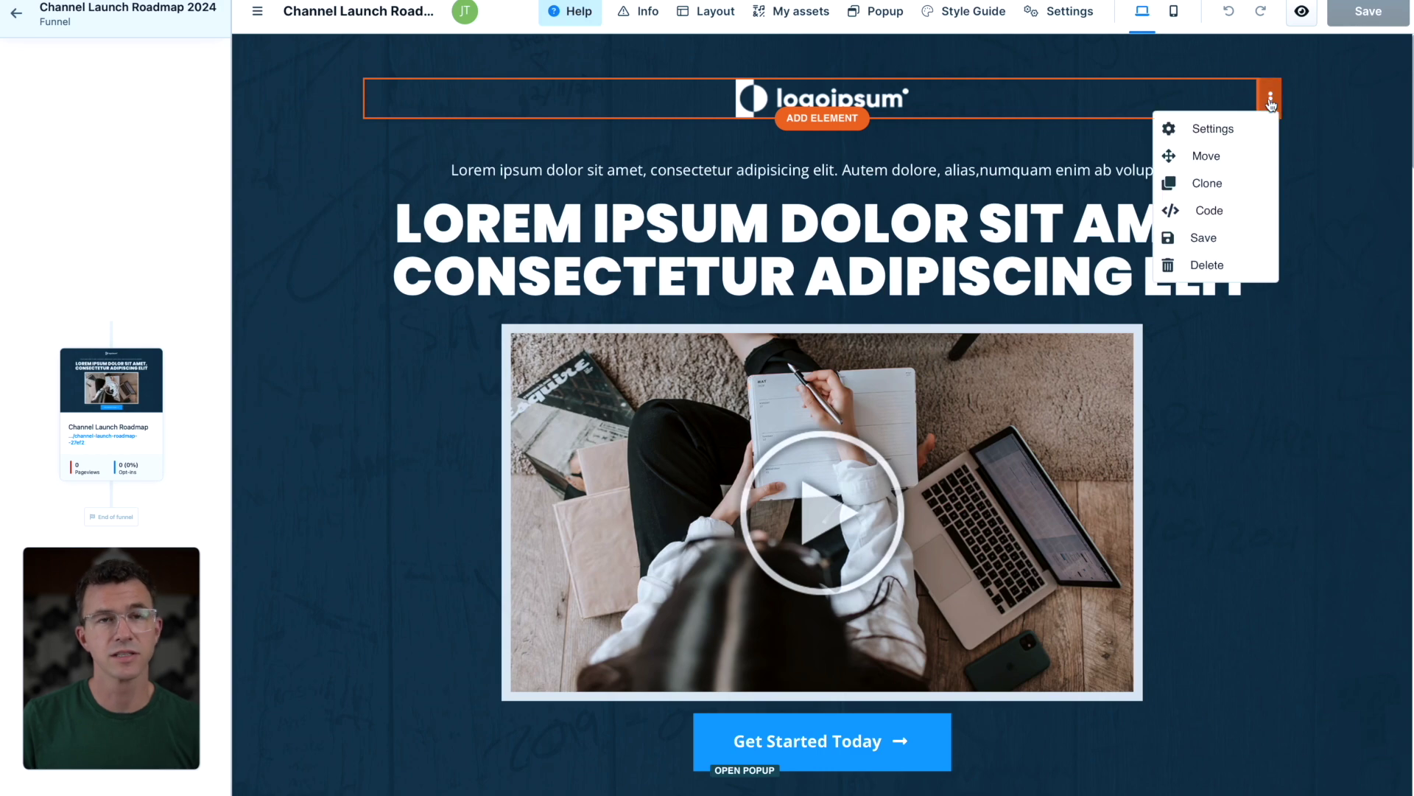
click(1216, 265)
click(1264, 94)
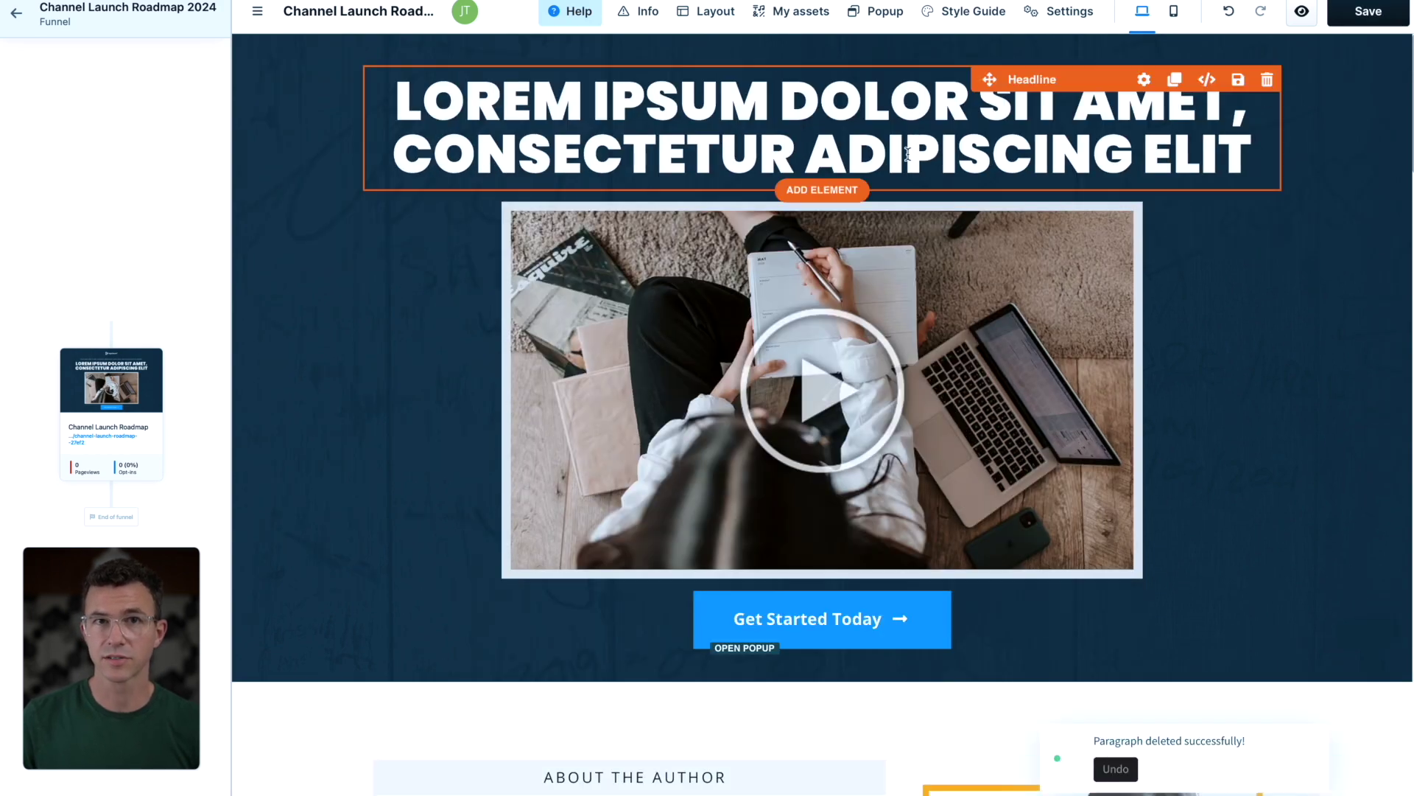
double_click(845, 130)
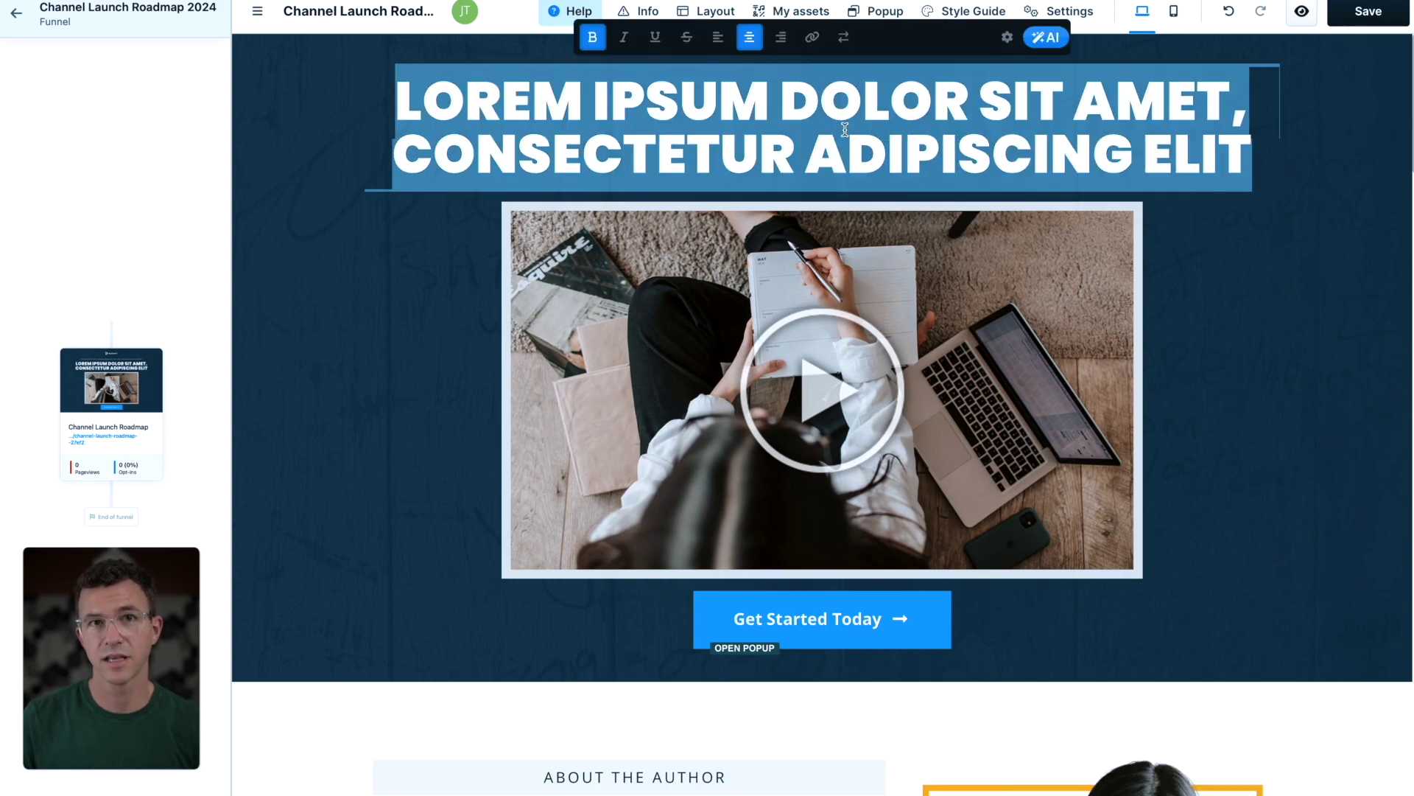
text(Plan your YouTube channel l)
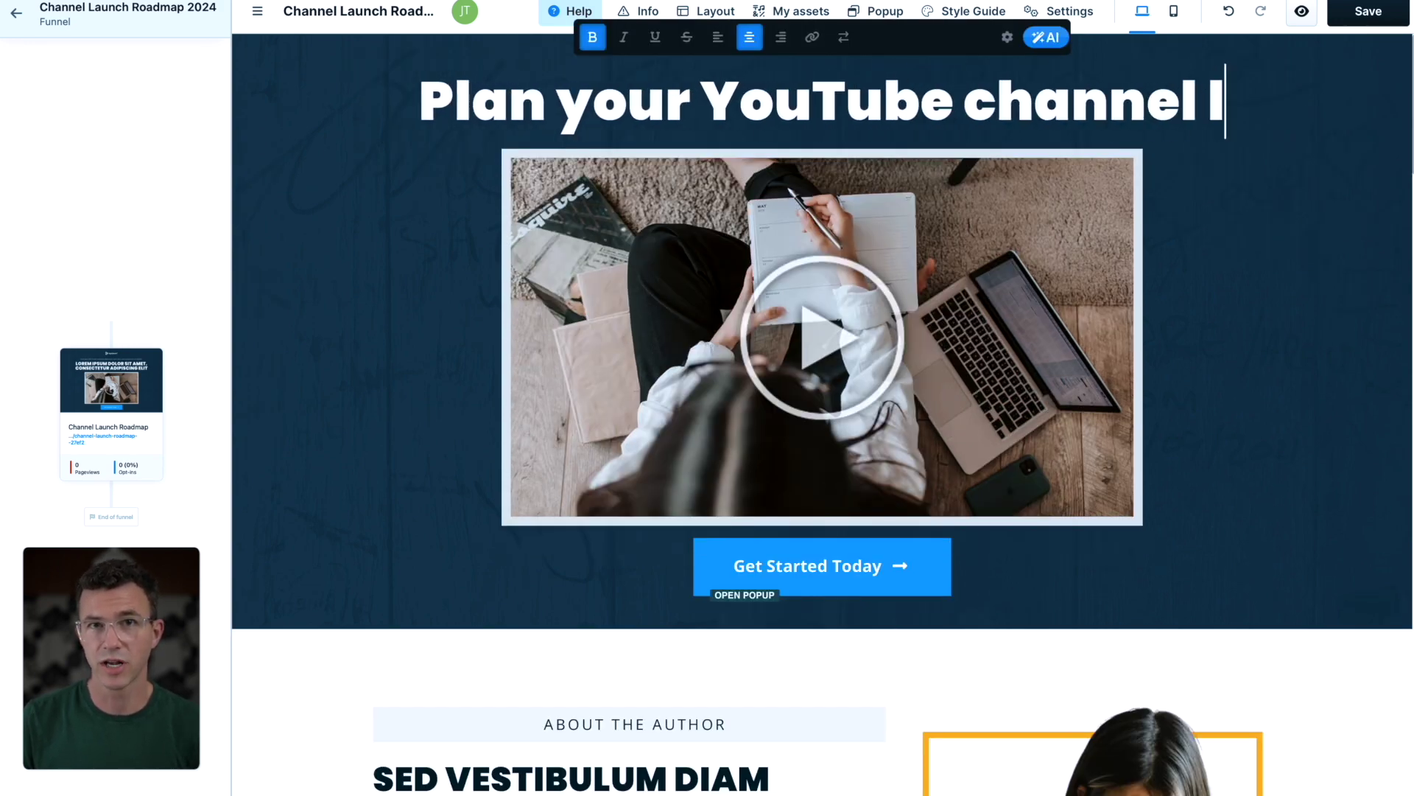
text(aunch in a weekend, are)
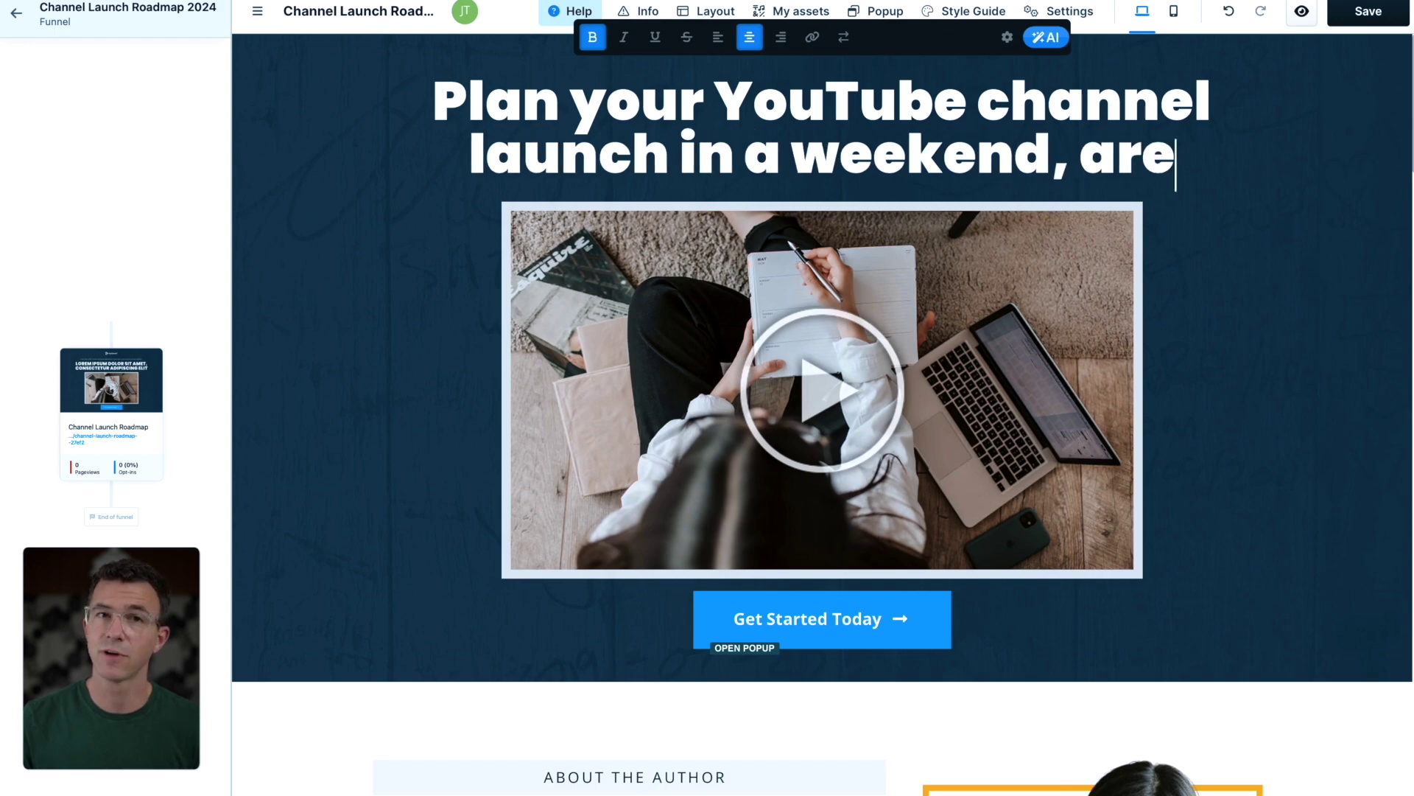
text( you ready?)
click(855, 387)
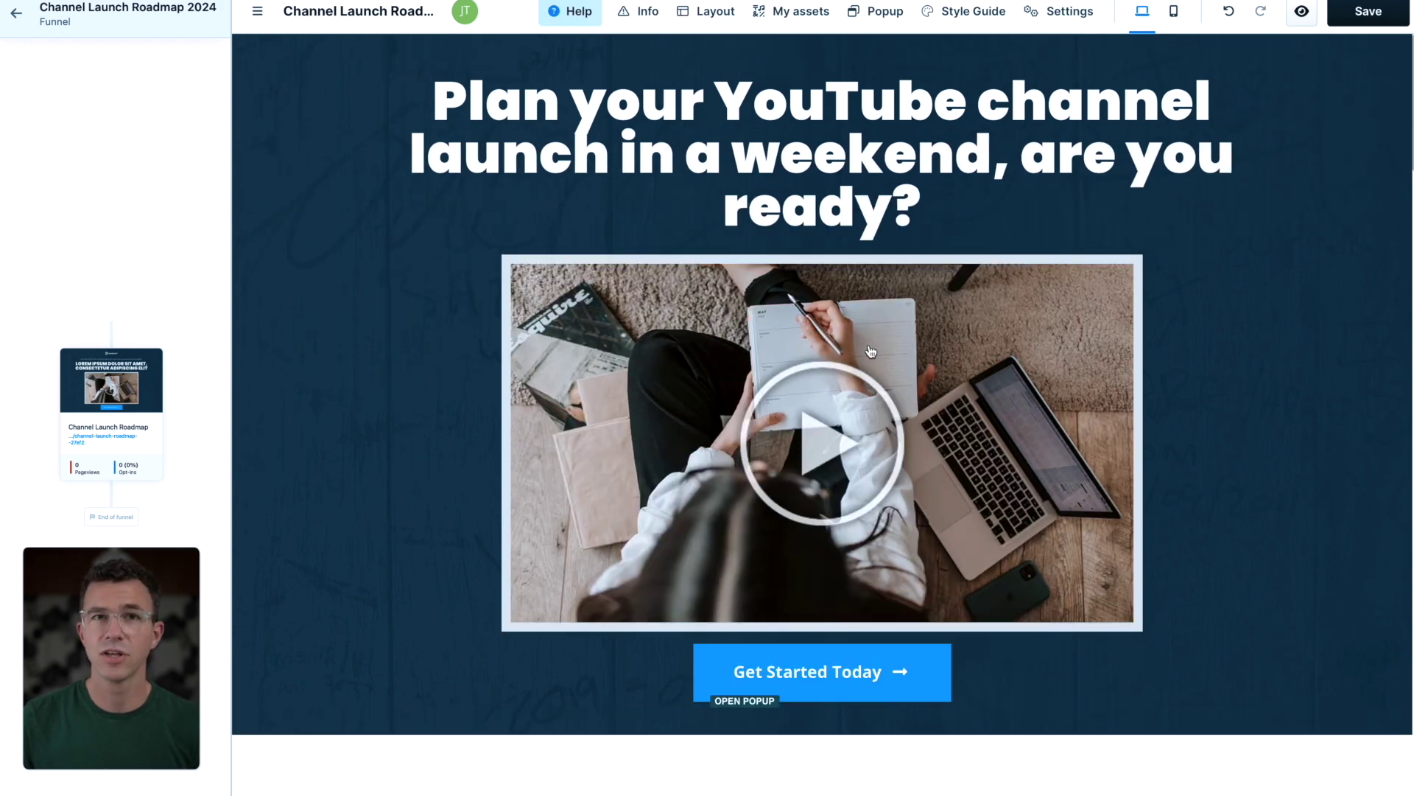
Replace the video popup's source link with the Vimeo video link.
click(854, 387)
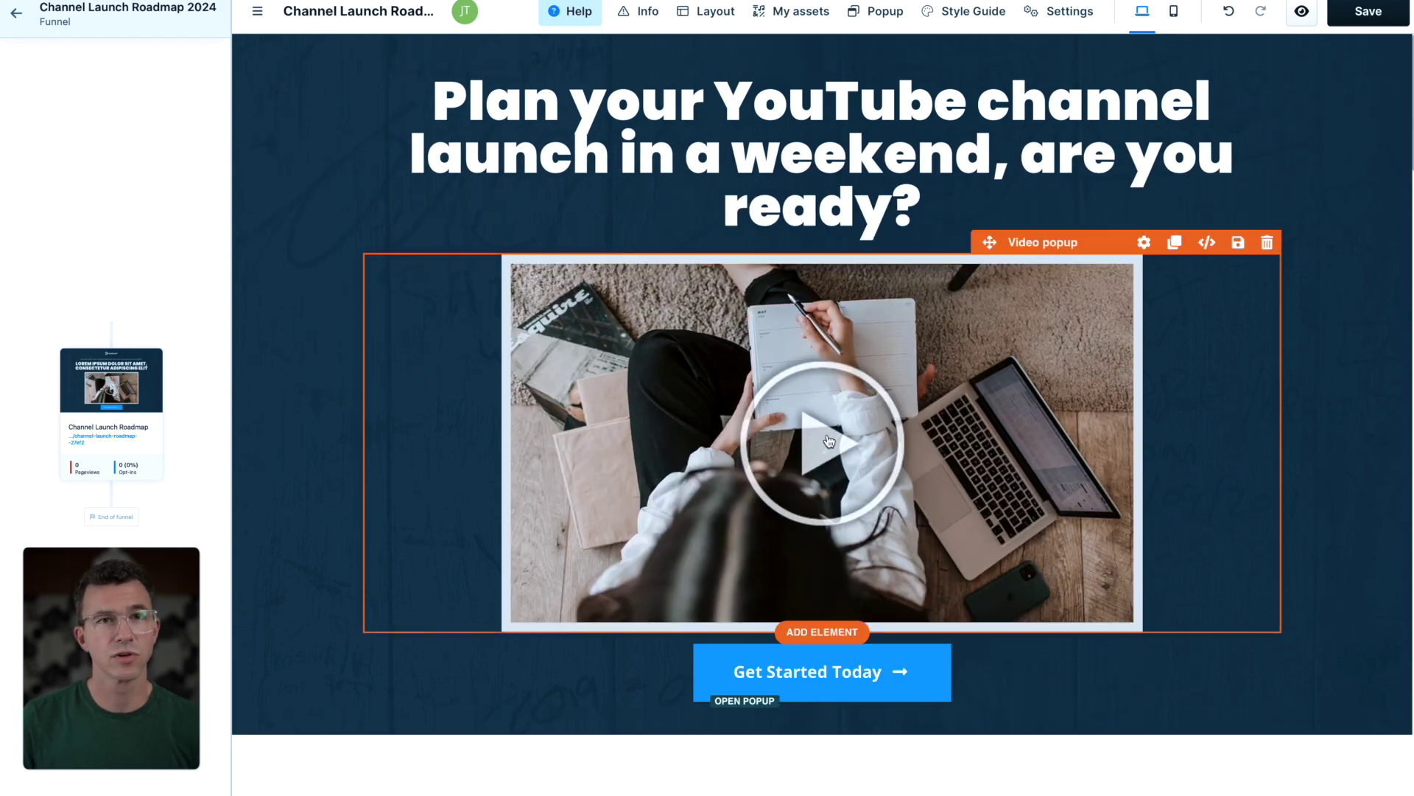
click(1144, 243)
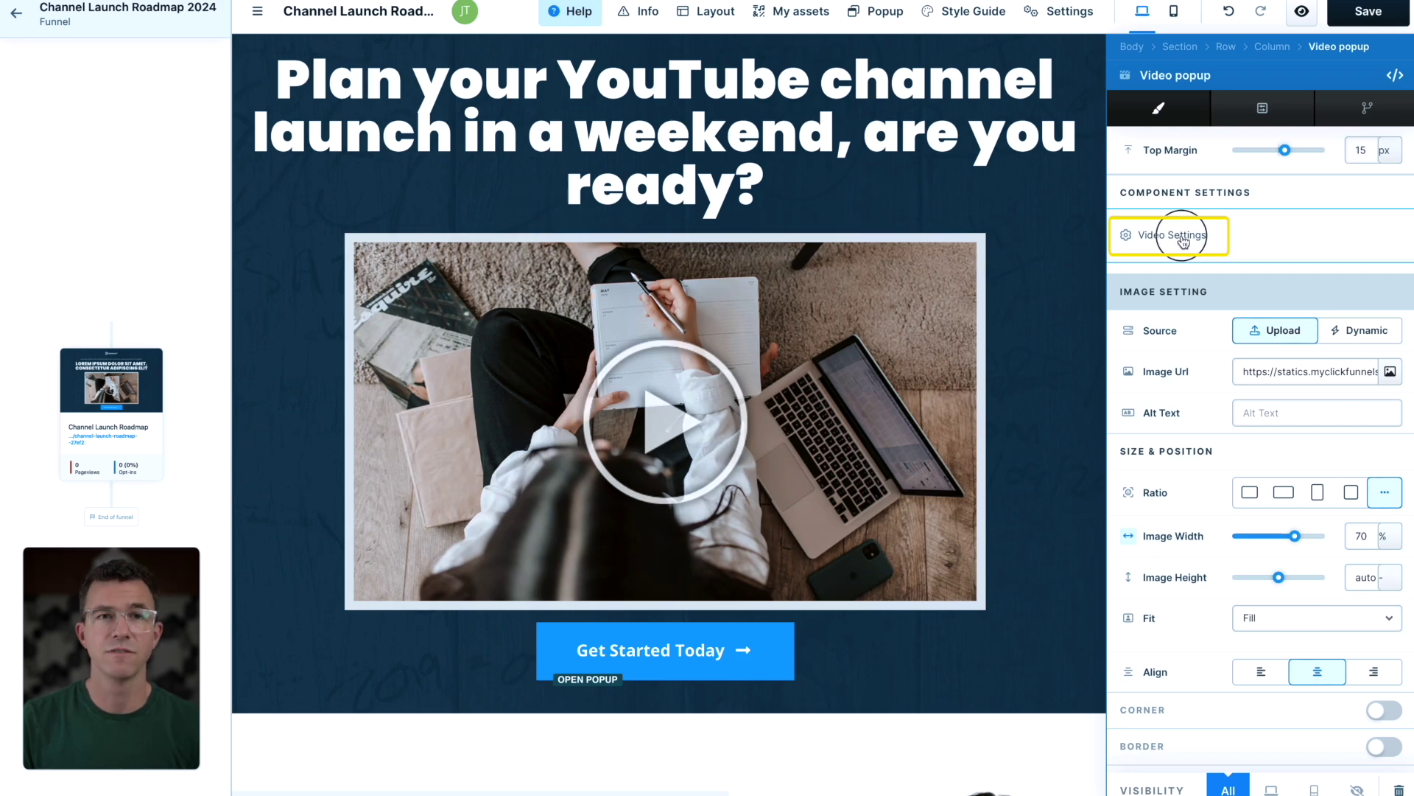
click(1181, 246)
click(1288, 164)
double_click(1288, 164)
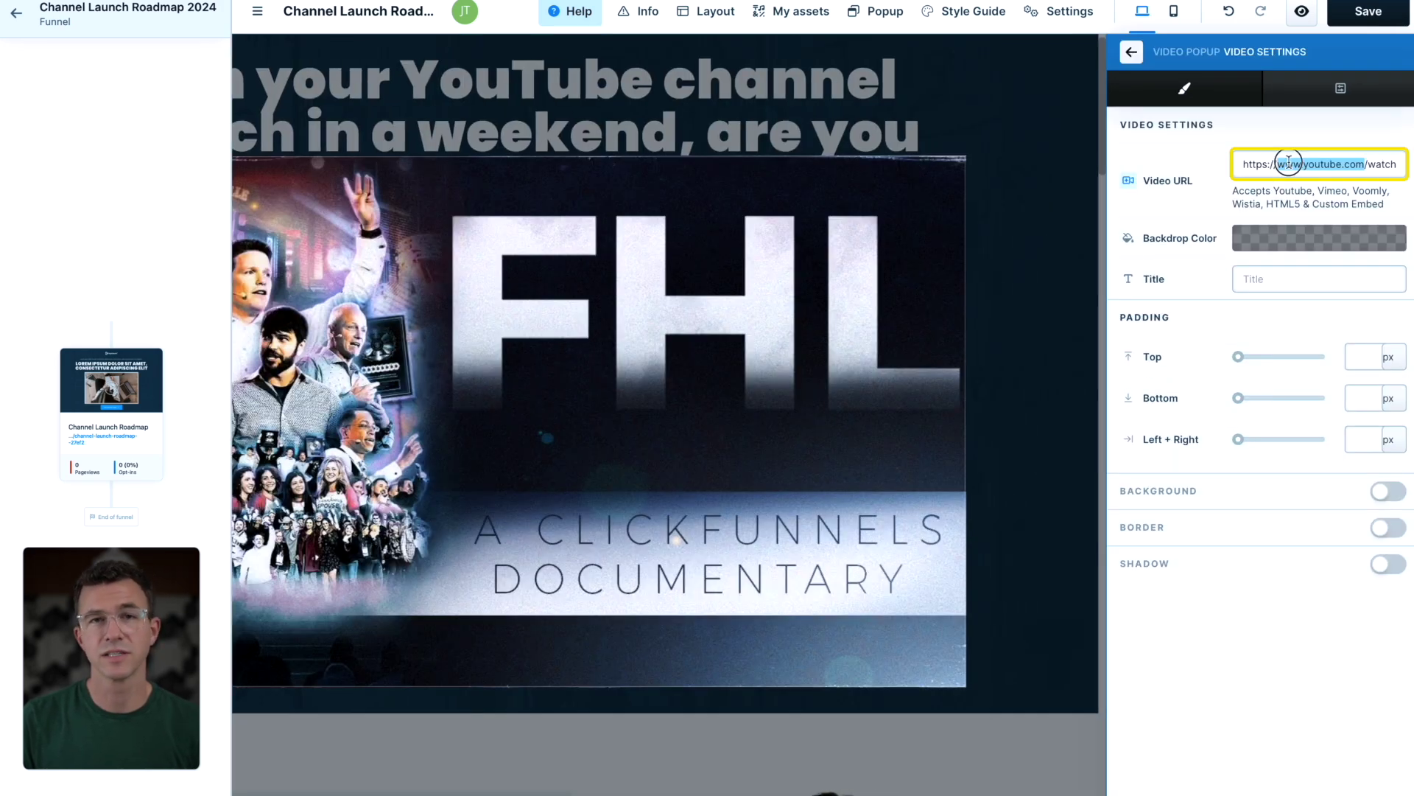
key(ctrl+a)
text(https://vimeo.com/880708653)
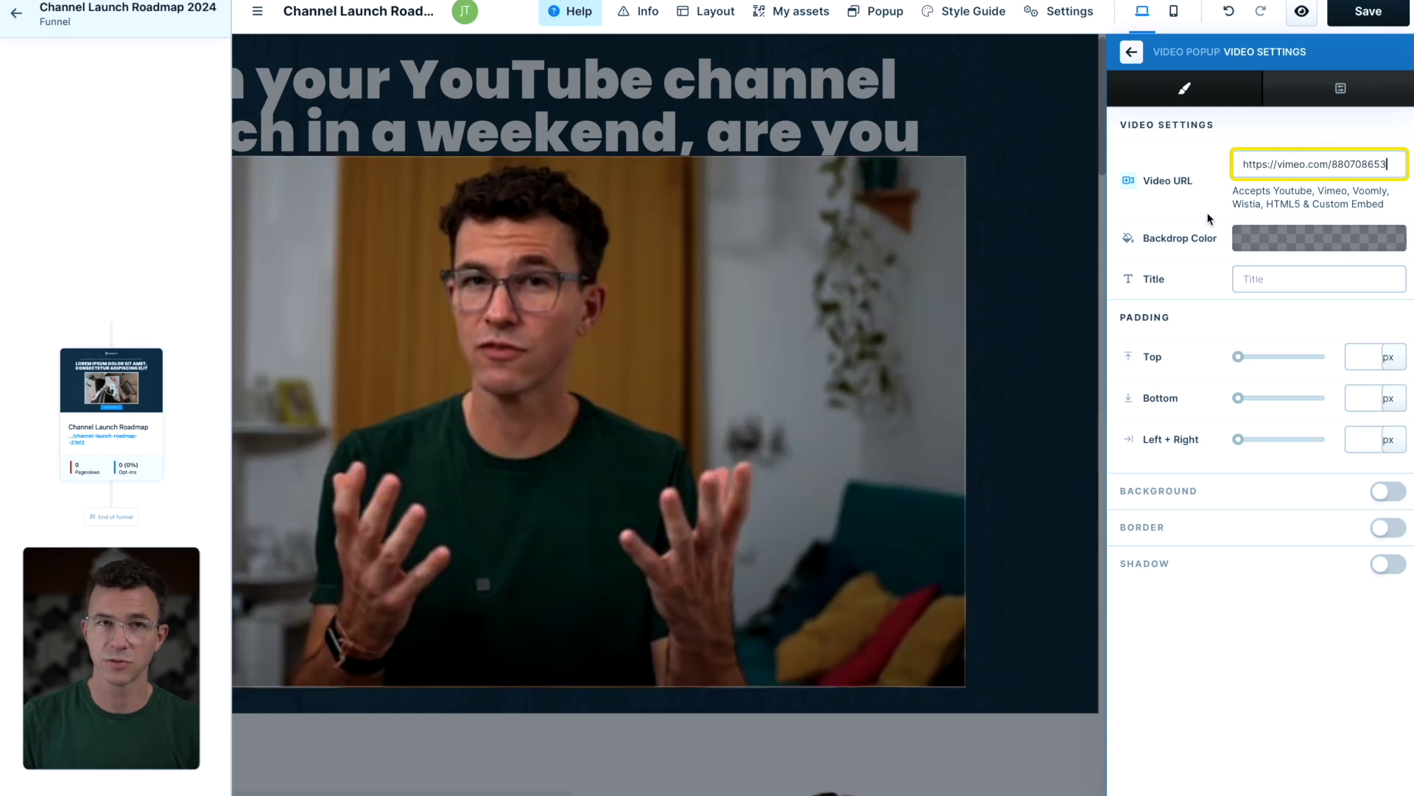
click(1132, 52)
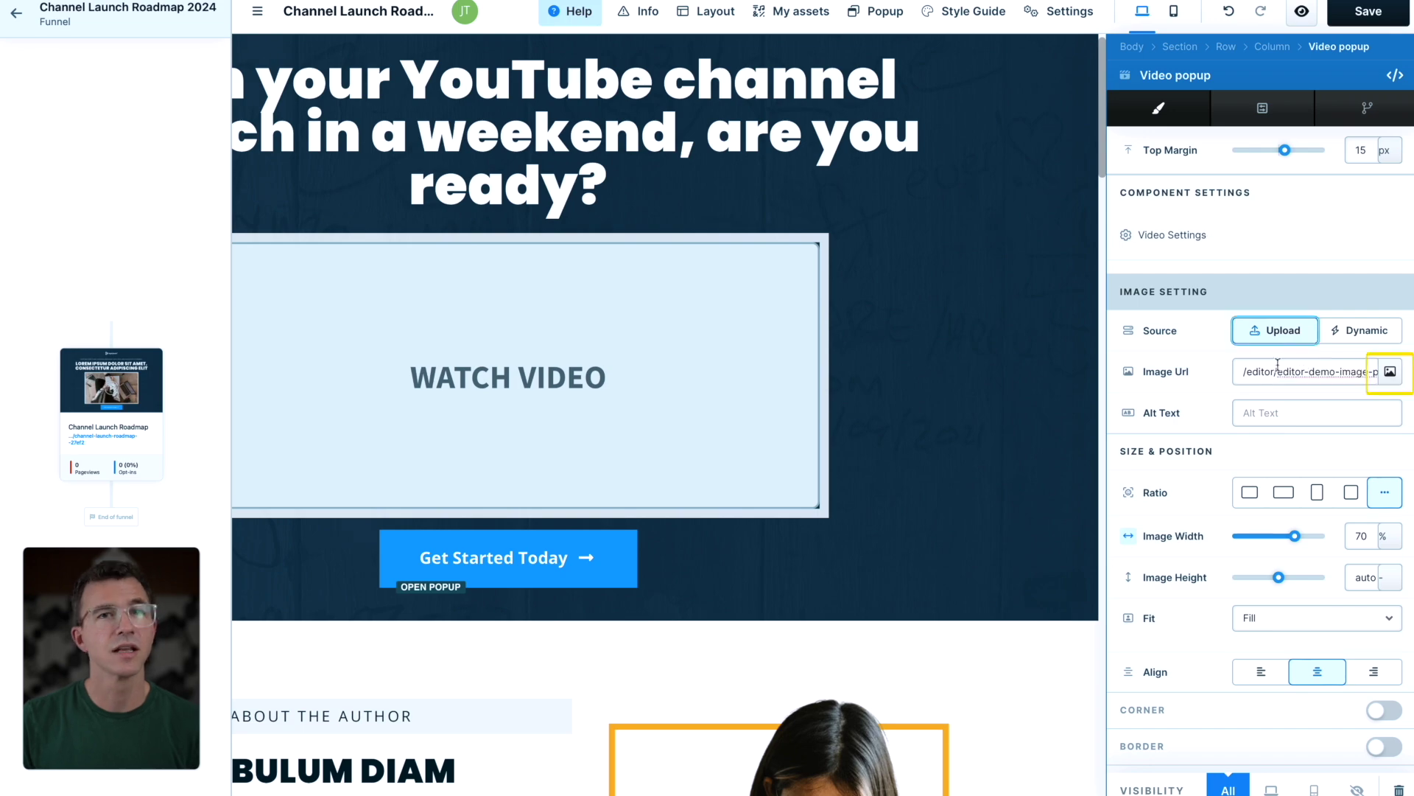
Upload a new thumbnail image for the video popup.
click(1391, 374)
click(623, 172)
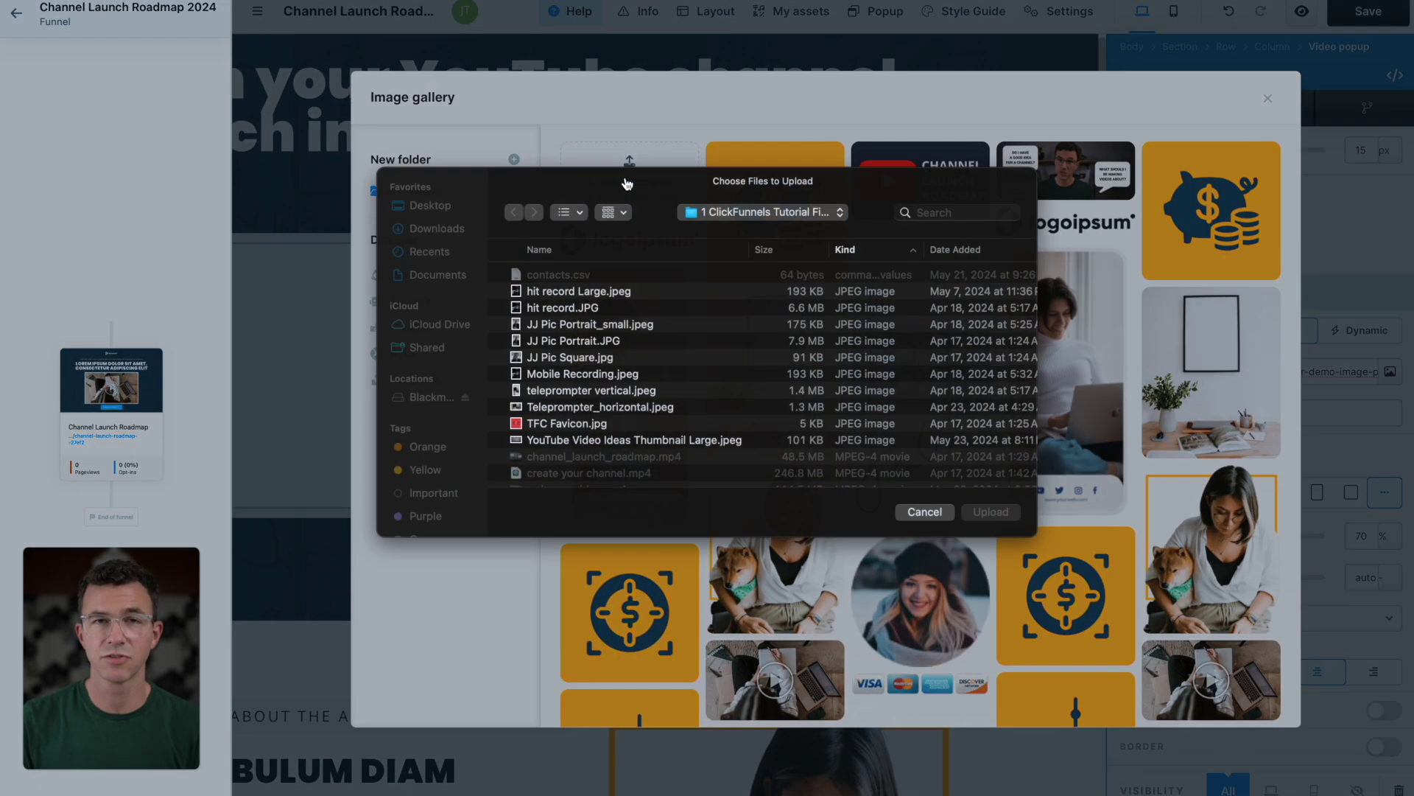
click(991, 511)
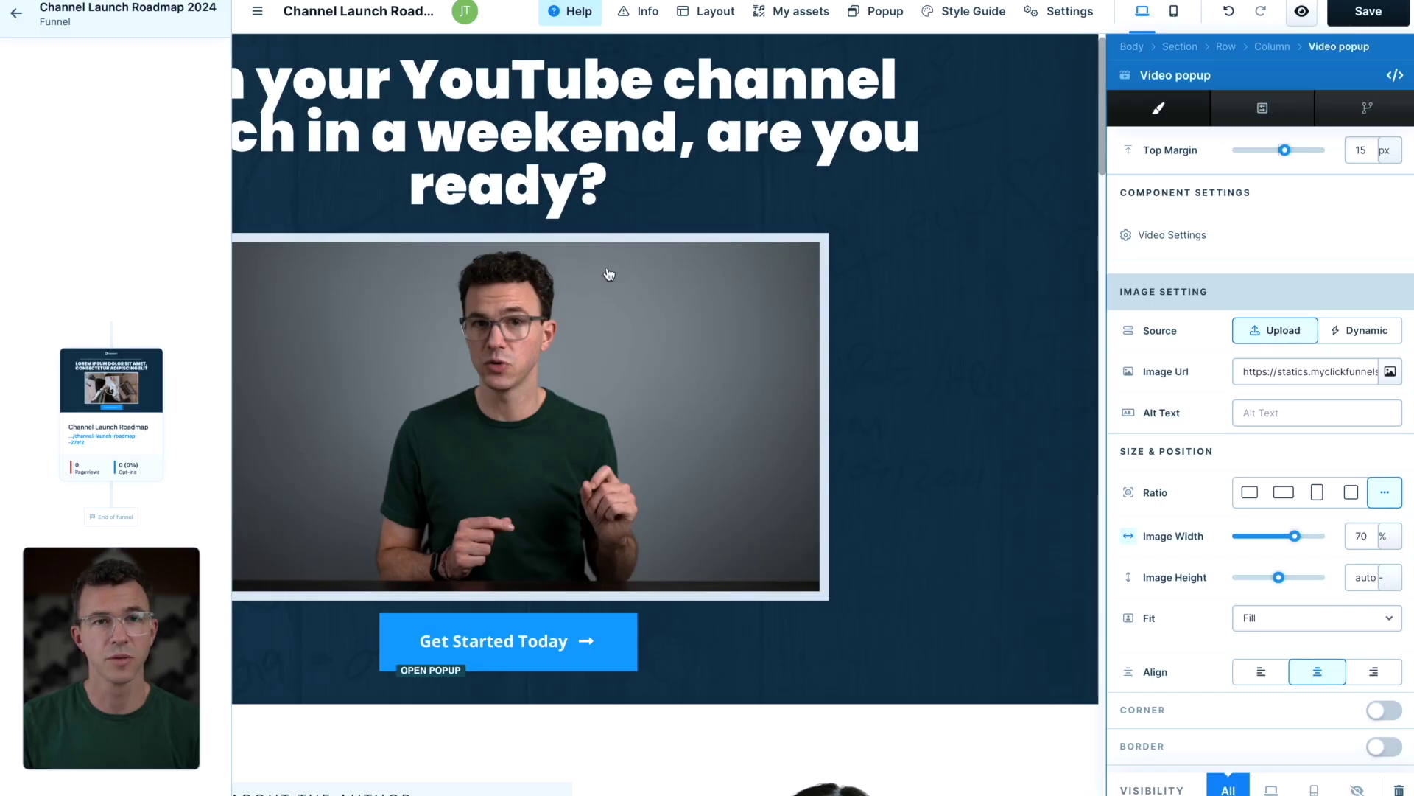
key(Escape)
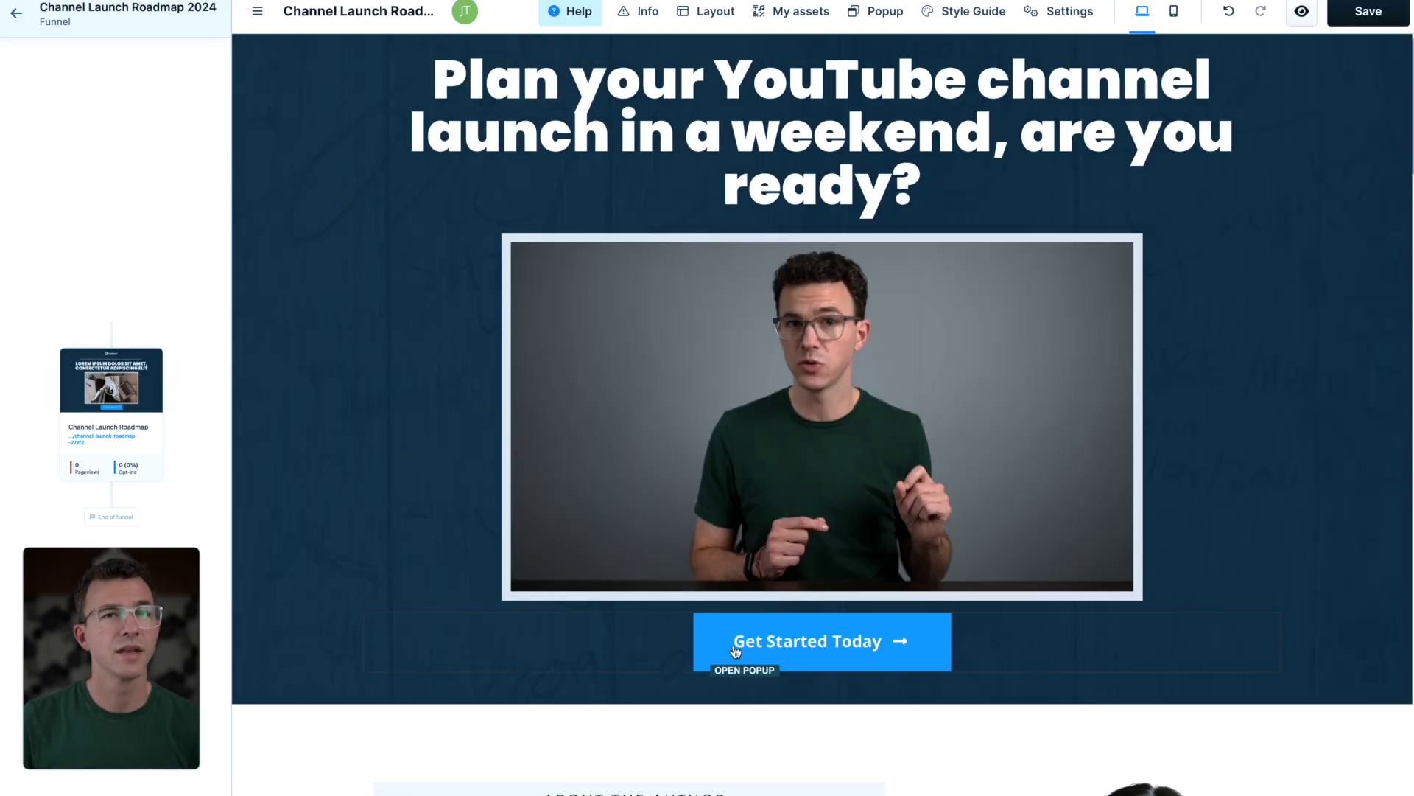
Relabel the button 'I'm Ready to Launch My Channel' and redirect it to the next funnel step.
click(798, 646)
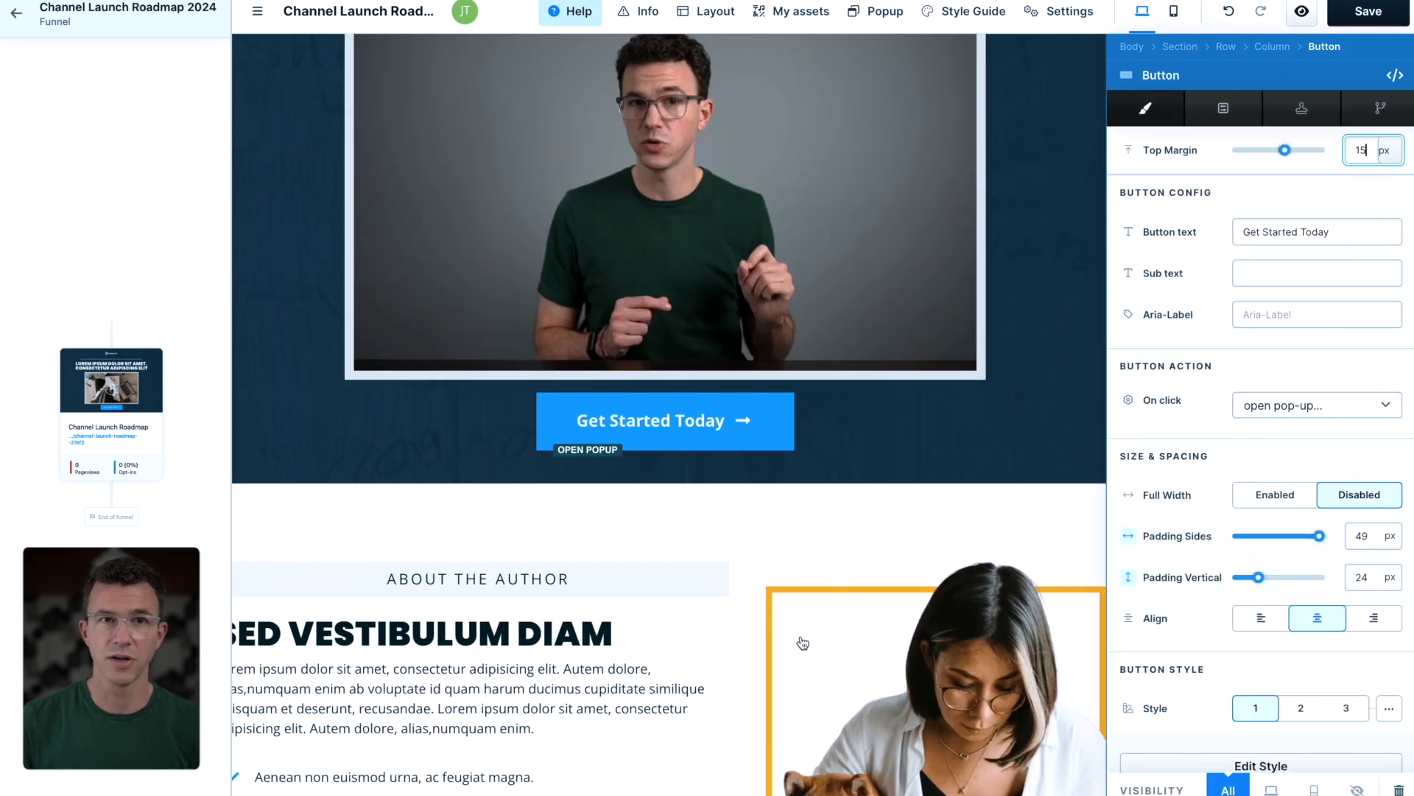
triple_click(1253, 228)
text(I'm Ready to Launch My Channel)
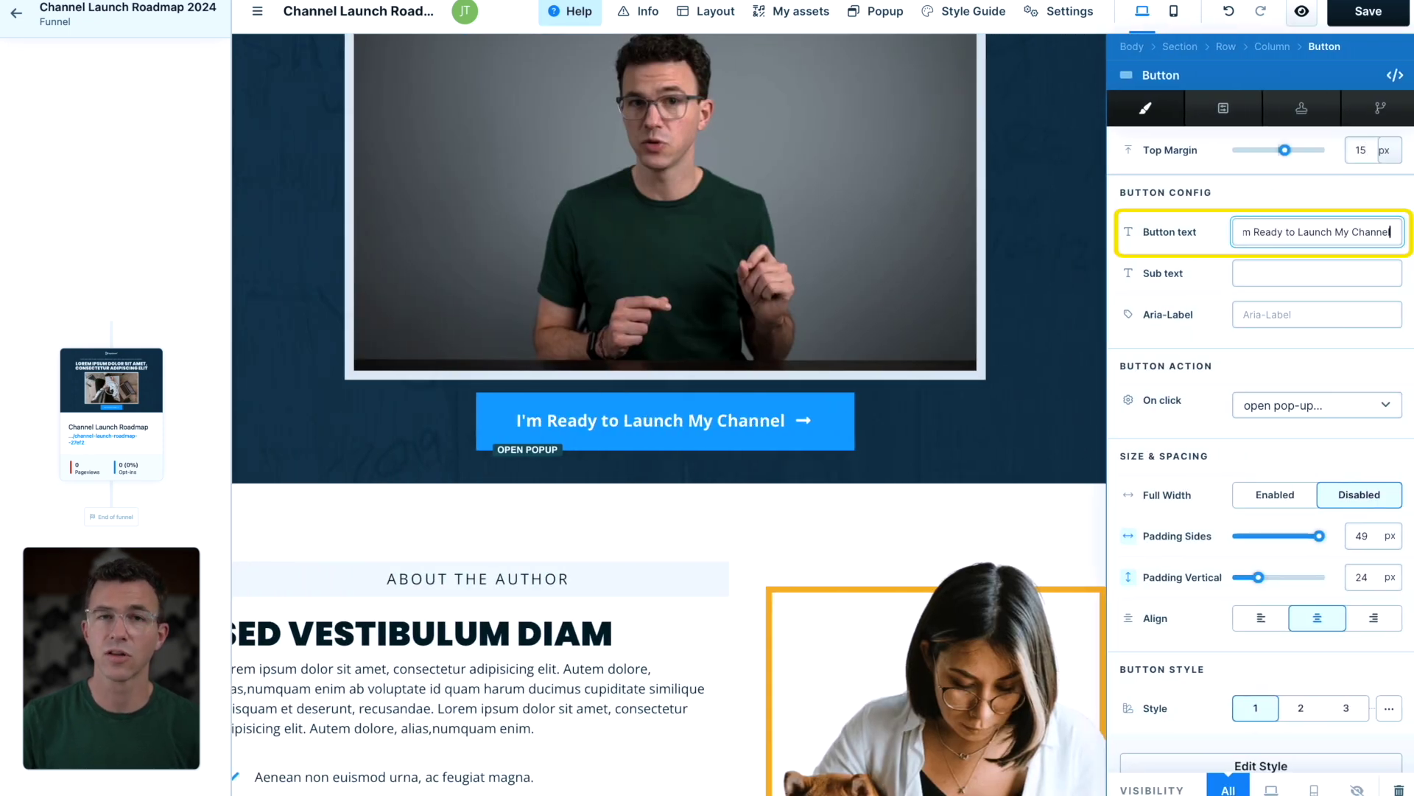
click(1298, 406)
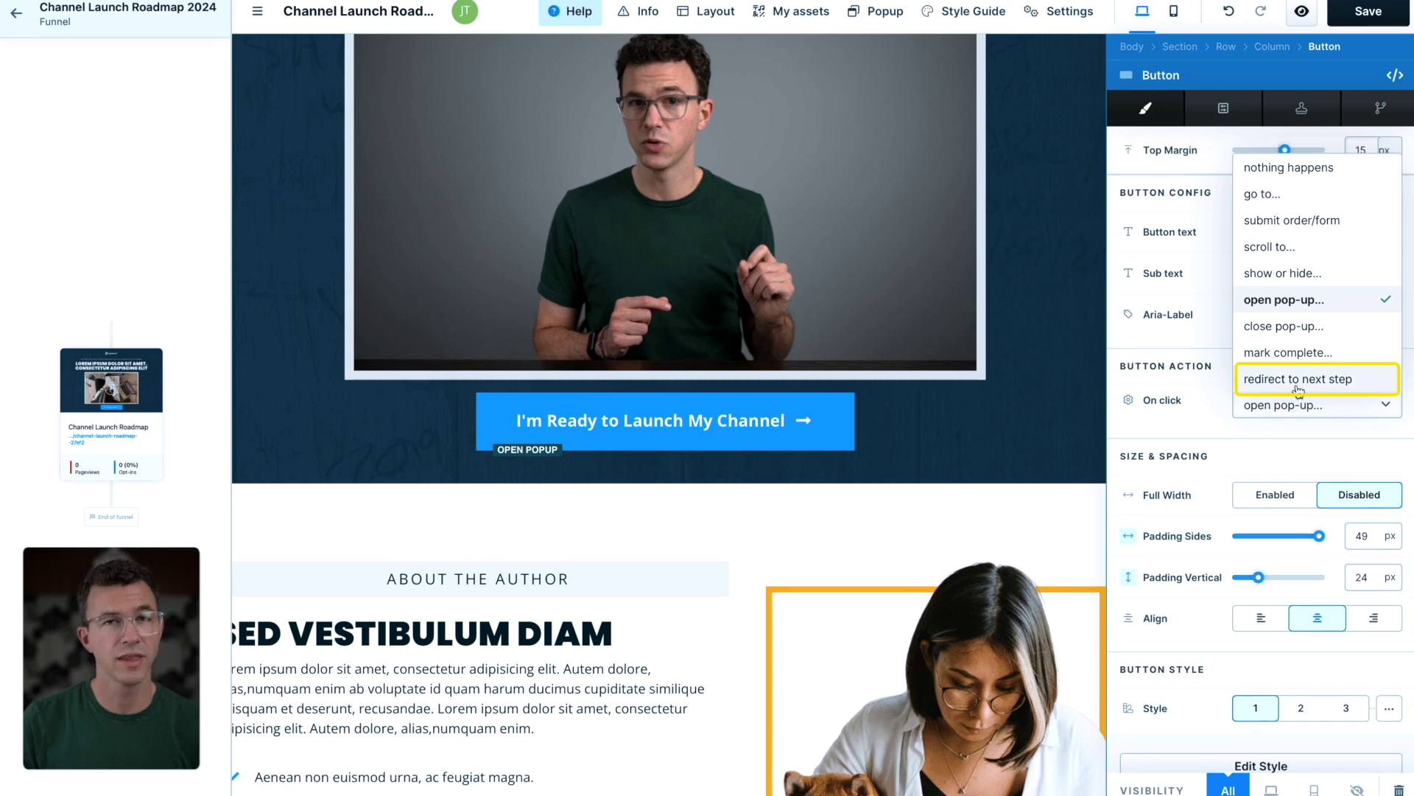
click(1298, 380)
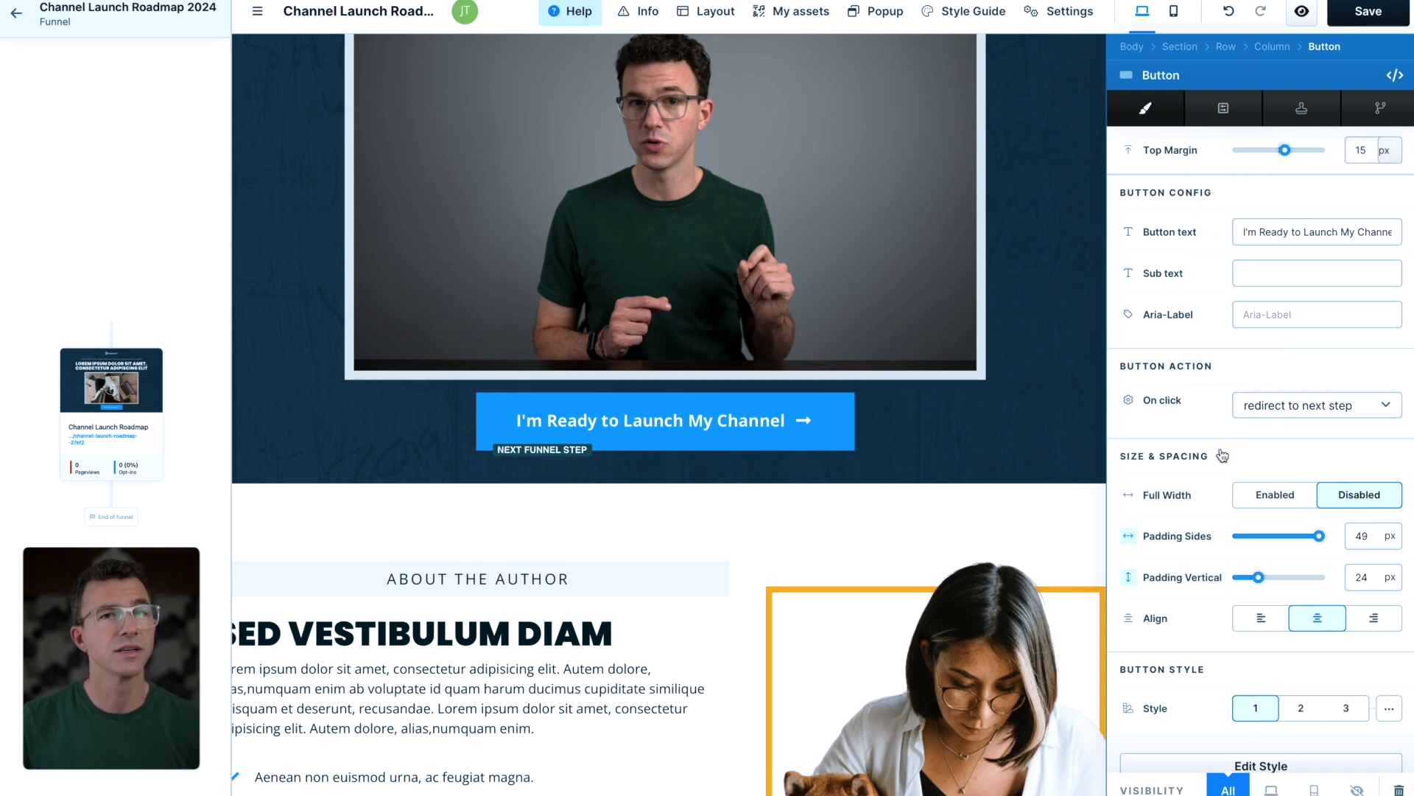
Add a trailing rocket icon after the button text.
scroll(1220, 445, down, 5)
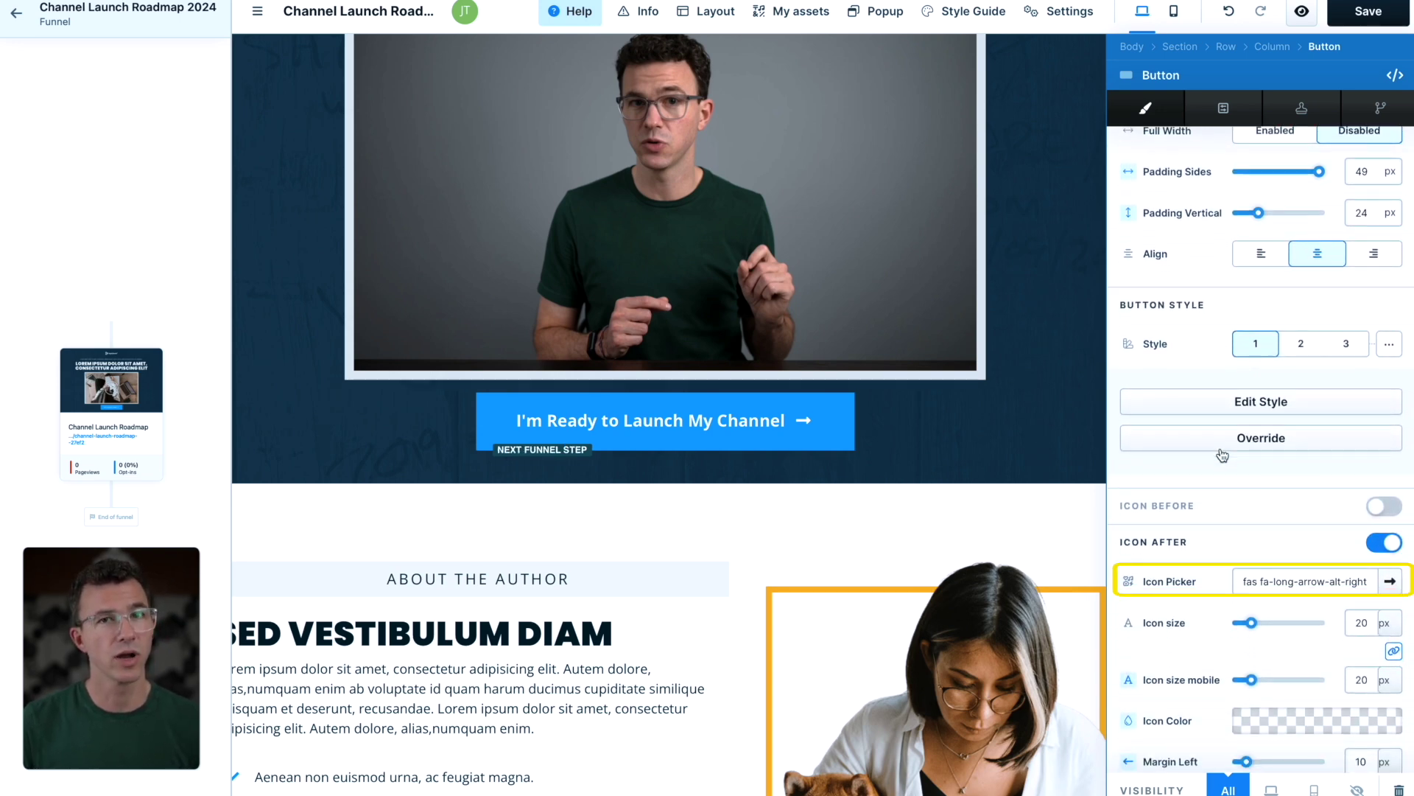
click(1391, 581)
click(1260, 656)
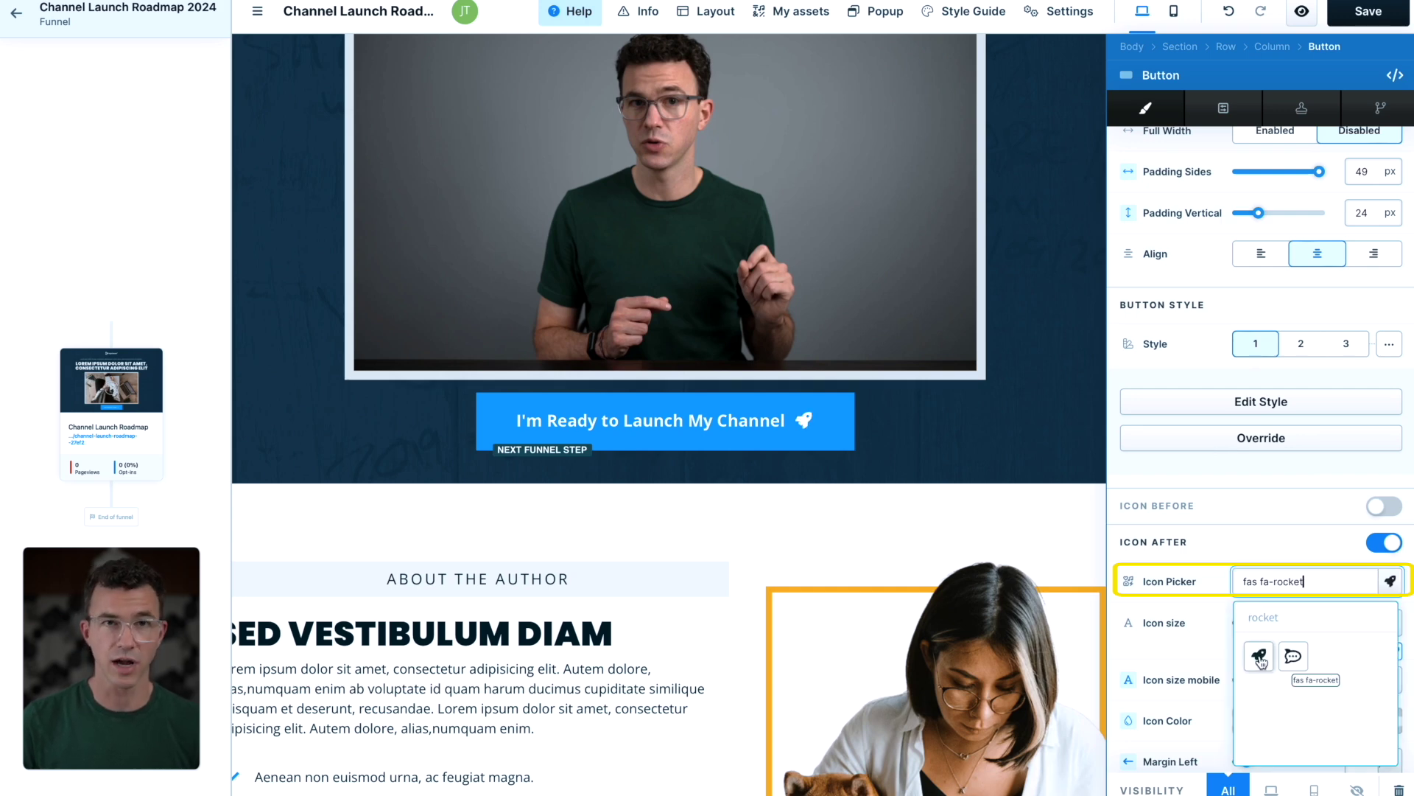
click(1217, 613)
Make Button Style 1 red with a dark red hover background.
click(1233, 405)
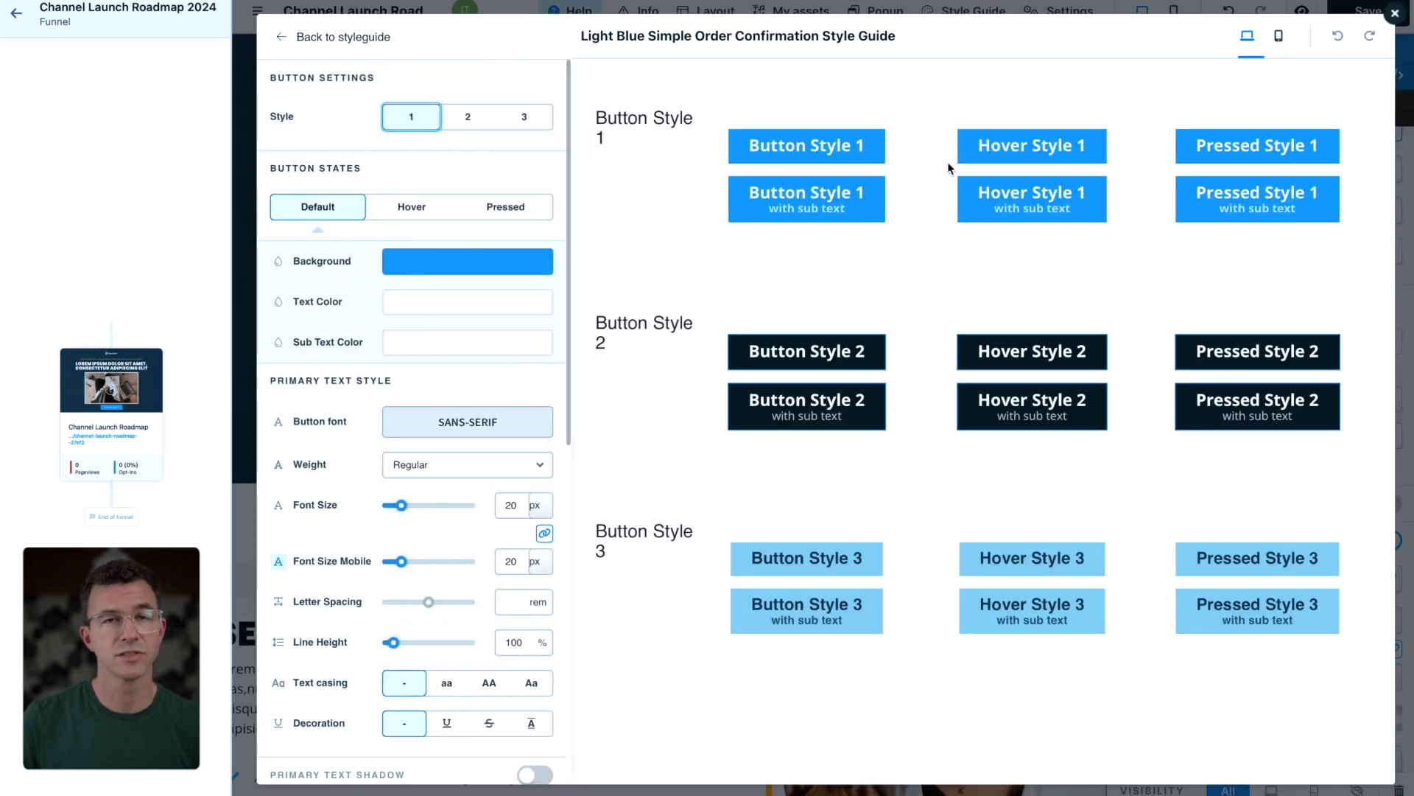
click(433, 272)
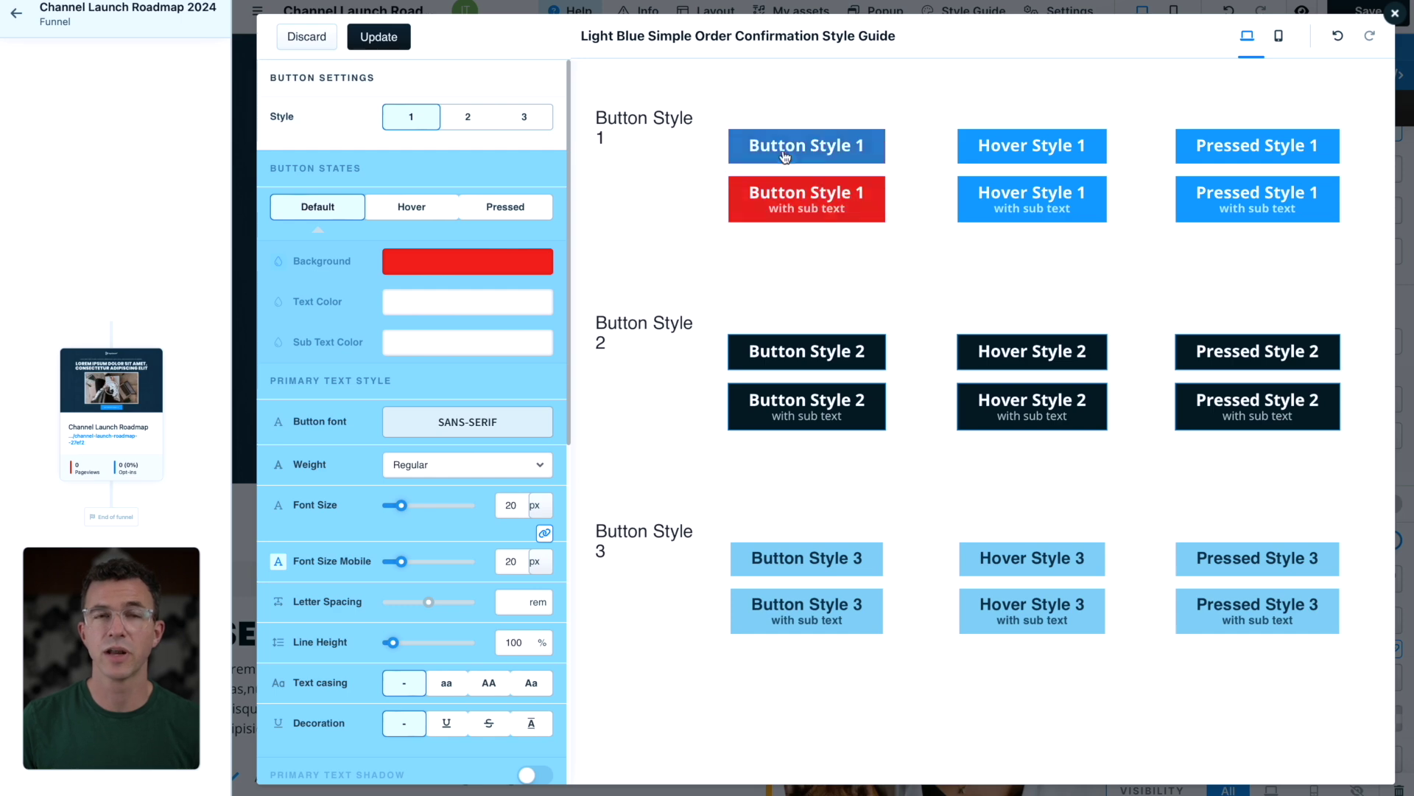
click(432, 212)
click(458, 262)
drag(794, 379, 795, 399)
click(862, 275)
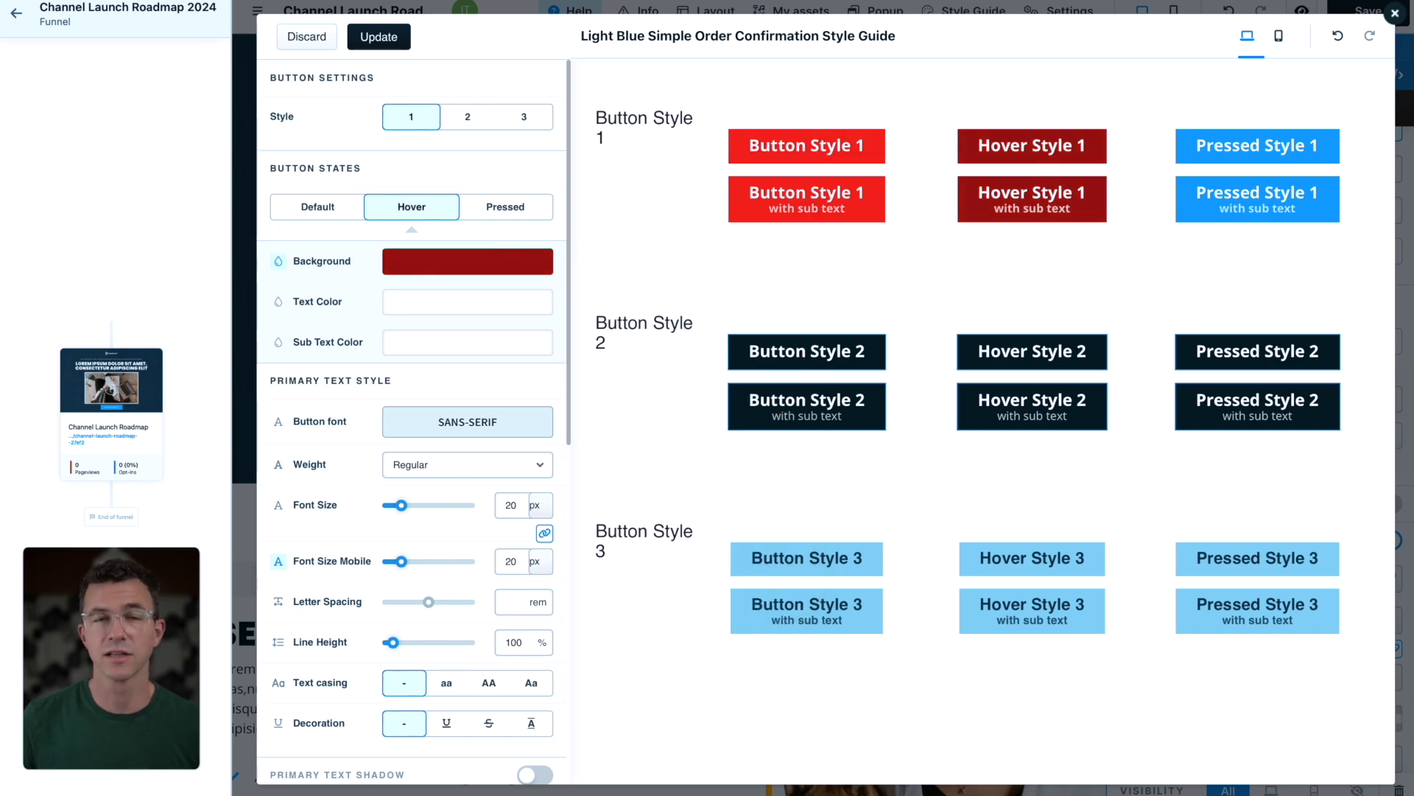
Set the hover text weight to Semi-Bold, update the style guide, and save the page.
scroll(435, 411, down, 1)
click(434, 411)
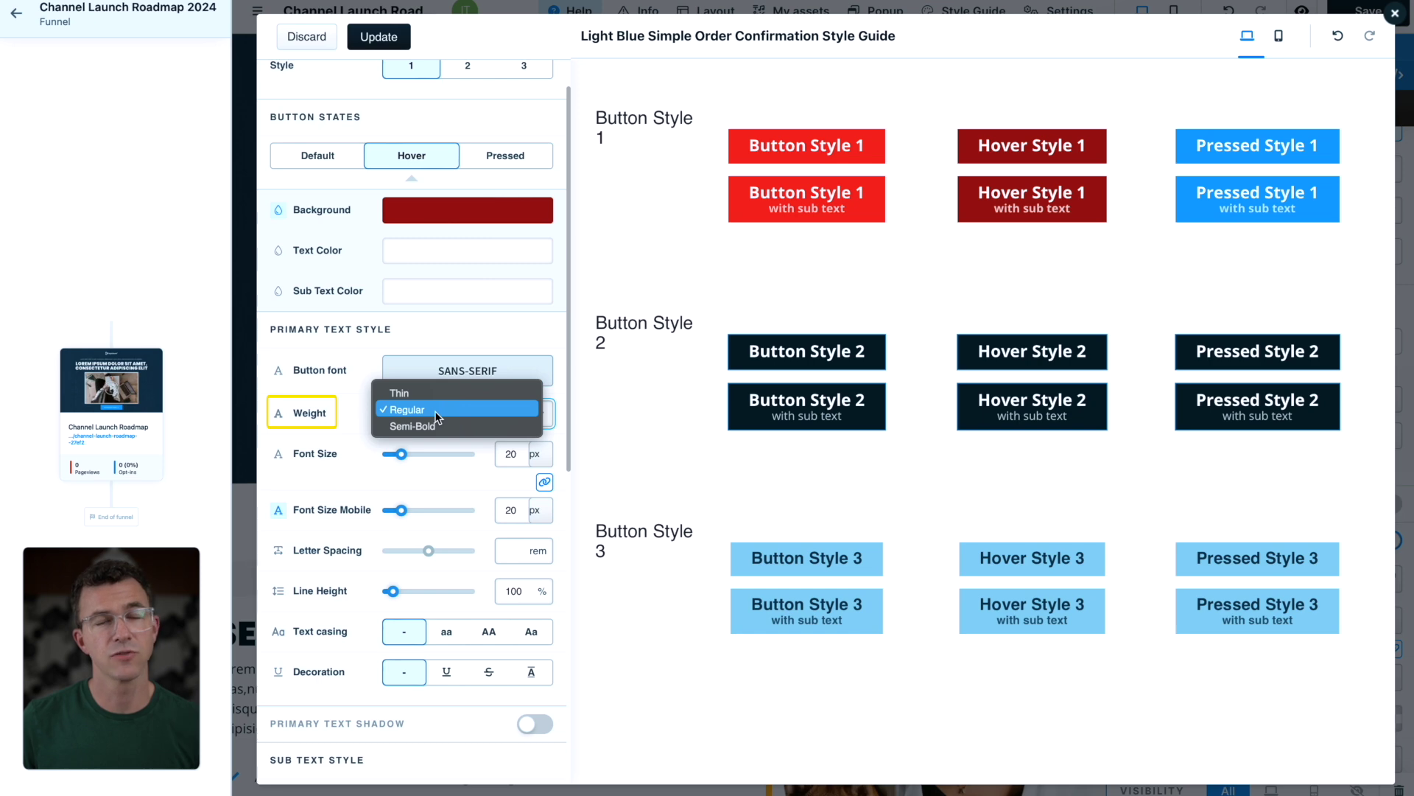
click(438, 428)
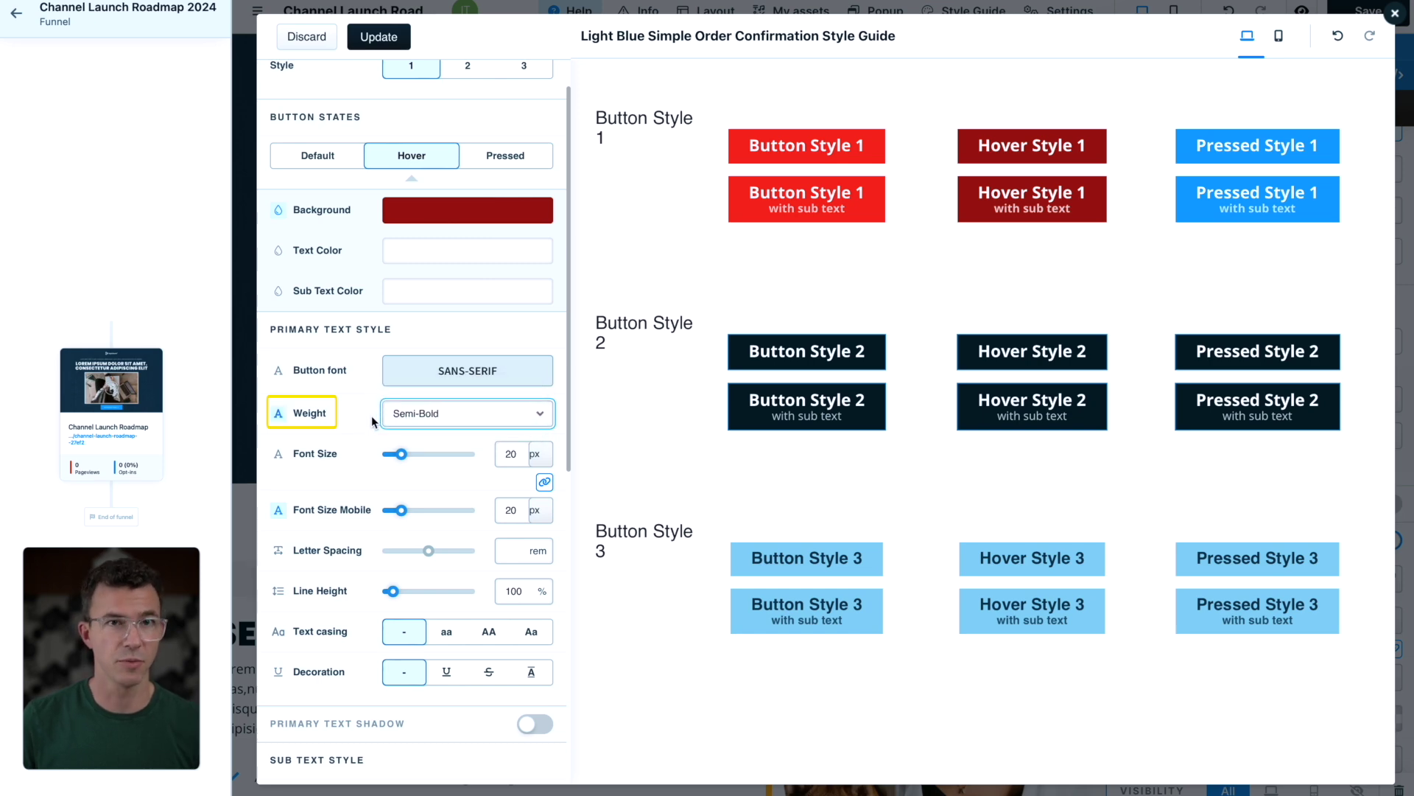
scroll(413, 295, up, 1)
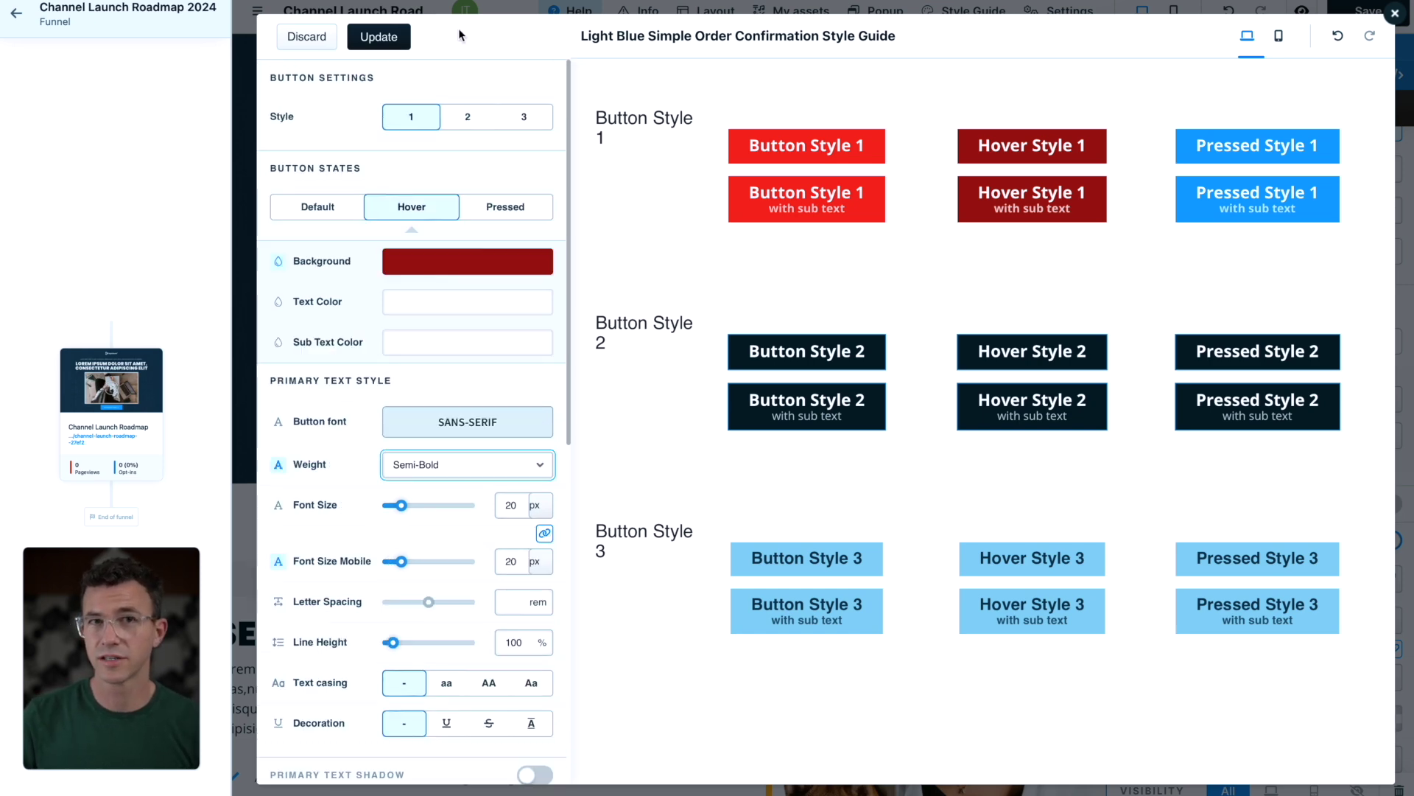
click(378, 36)
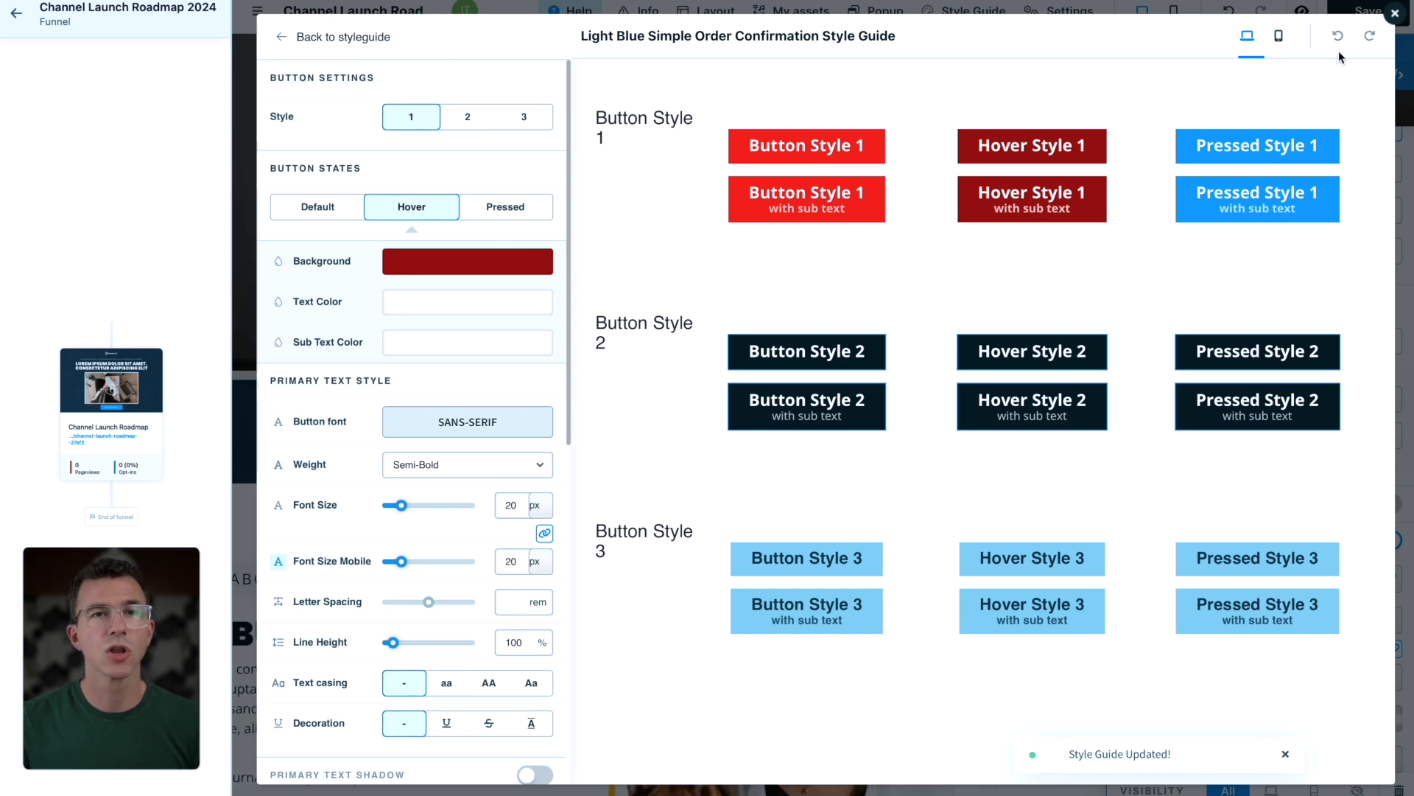
click(1393, 14)
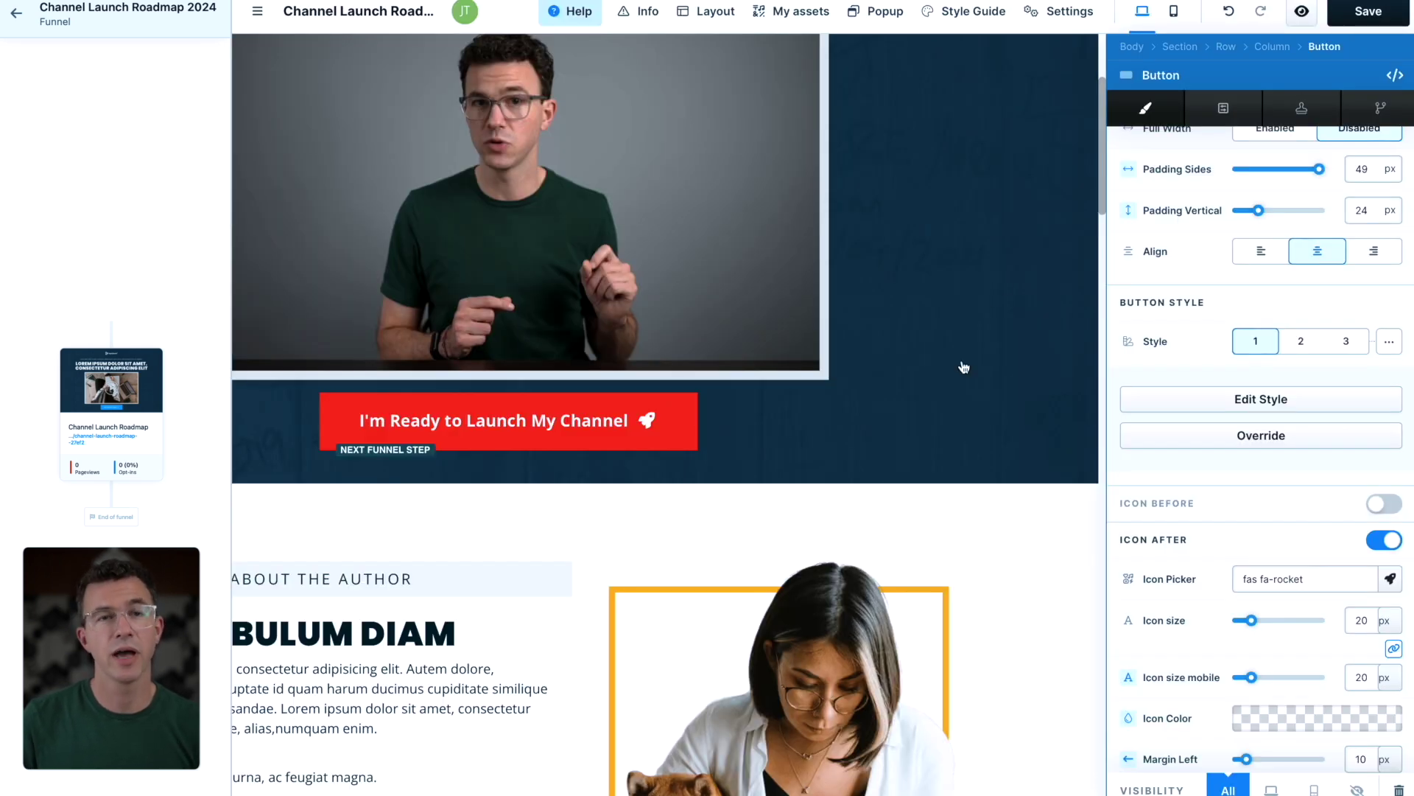
click(1362, 15)
Turn off the hero section's background image and adjust its paint style colours.
click(1004, 255)
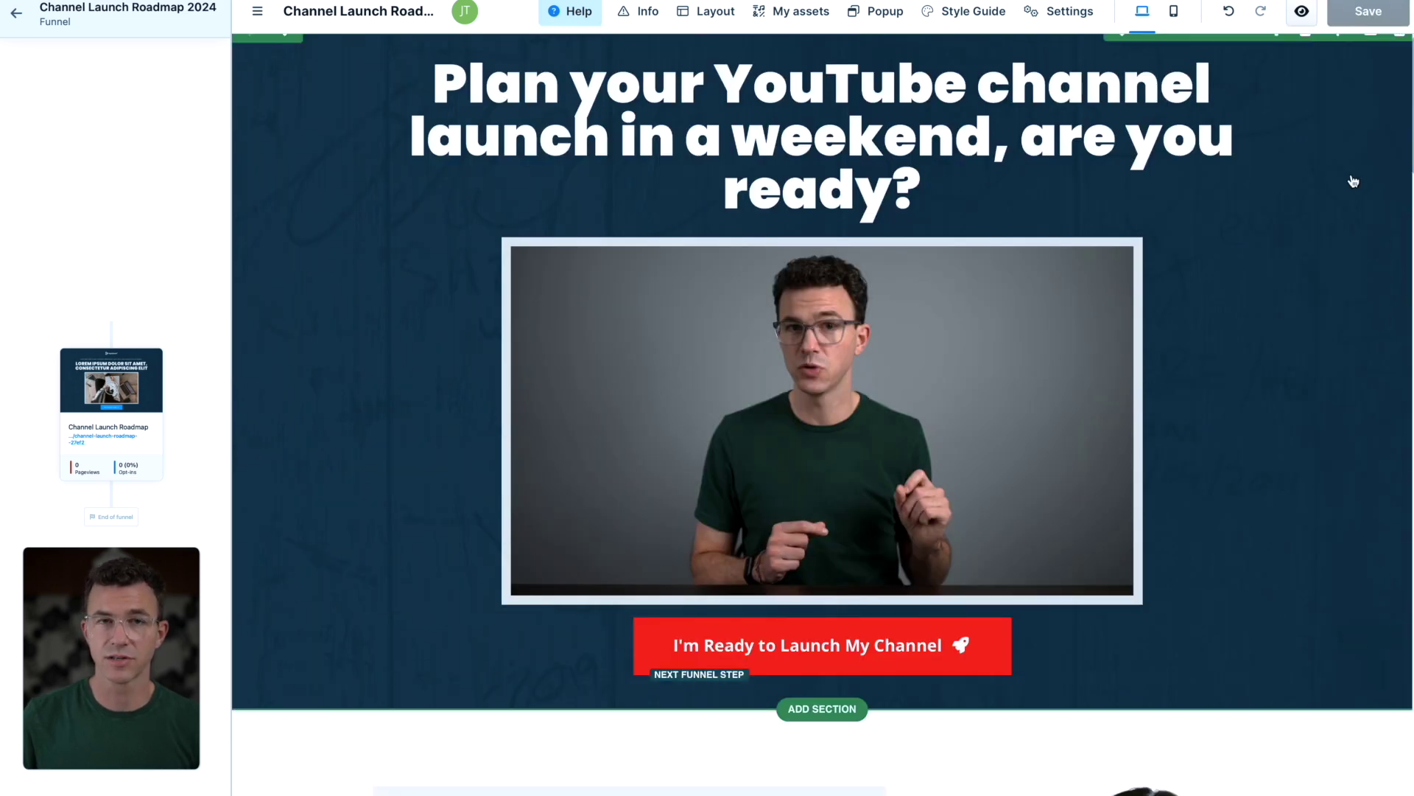
click(1281, 49)
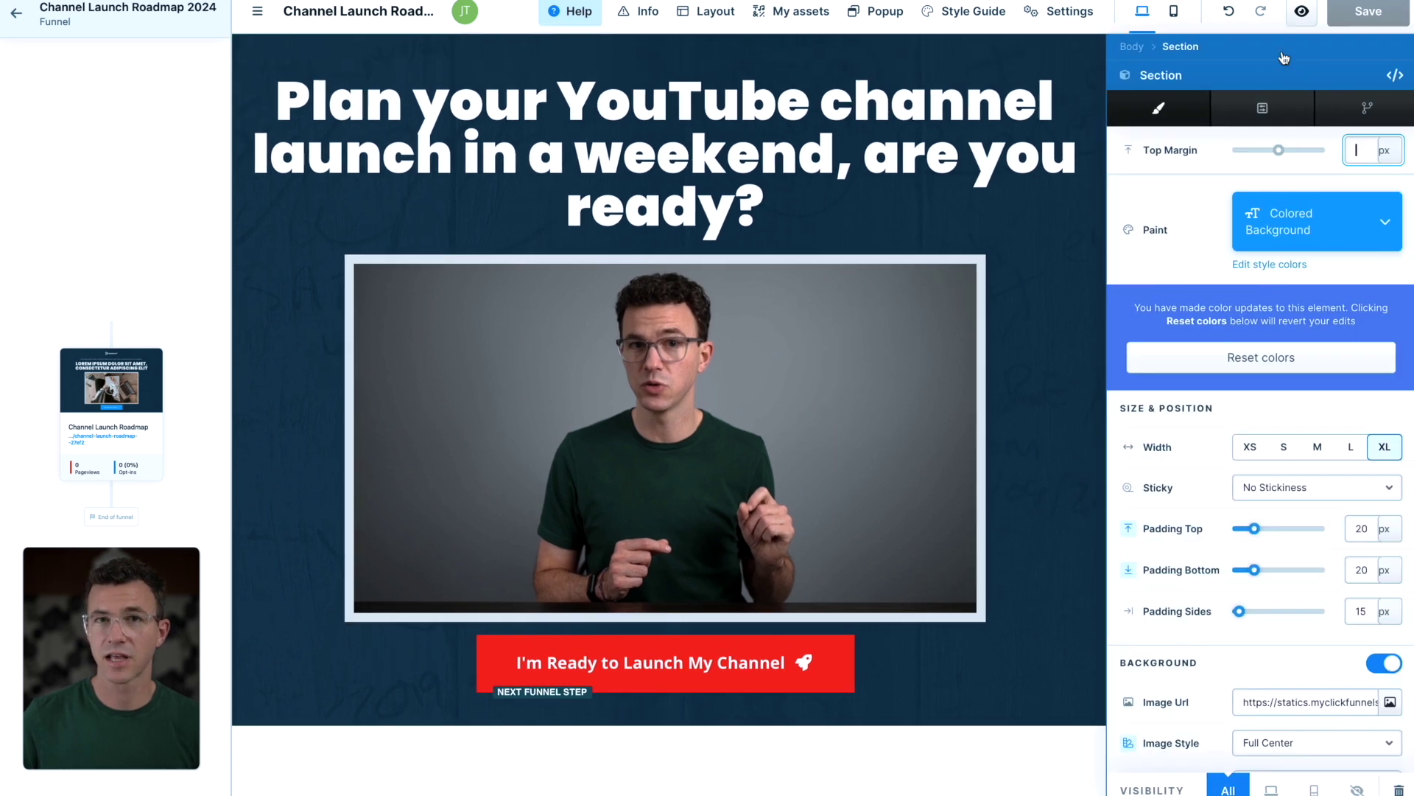
click(1385, 665)
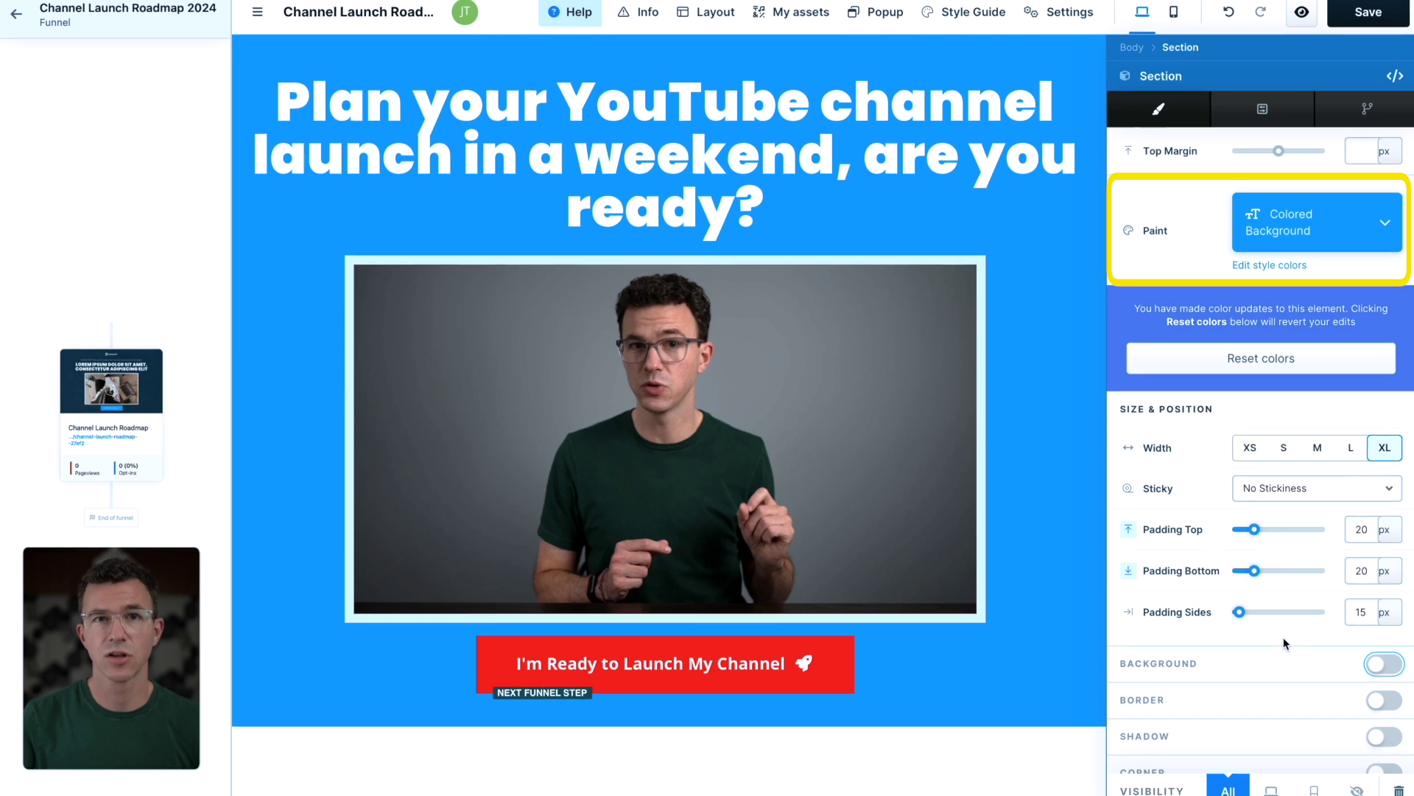
click(1335, 229)
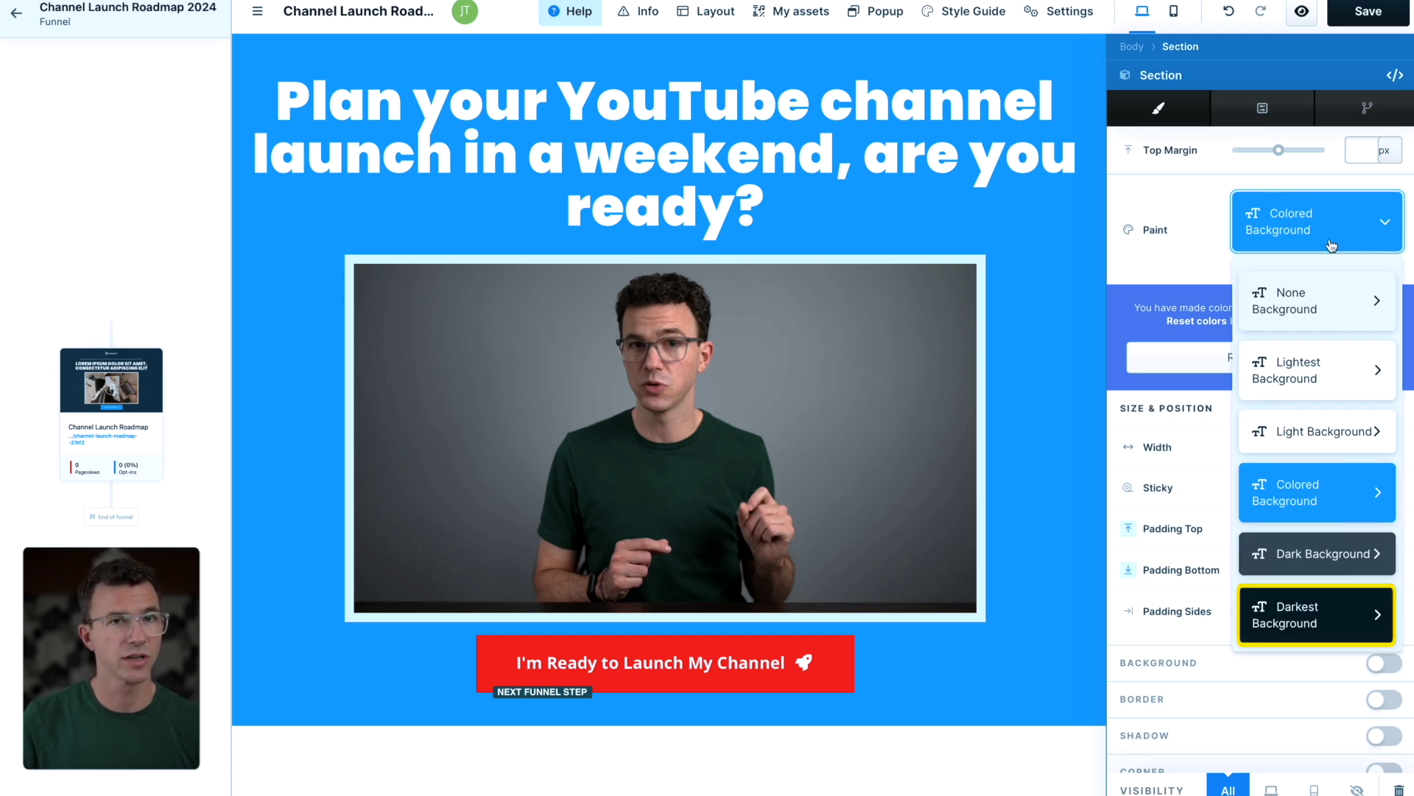
click(1324, 562)
key(ctrl+z)
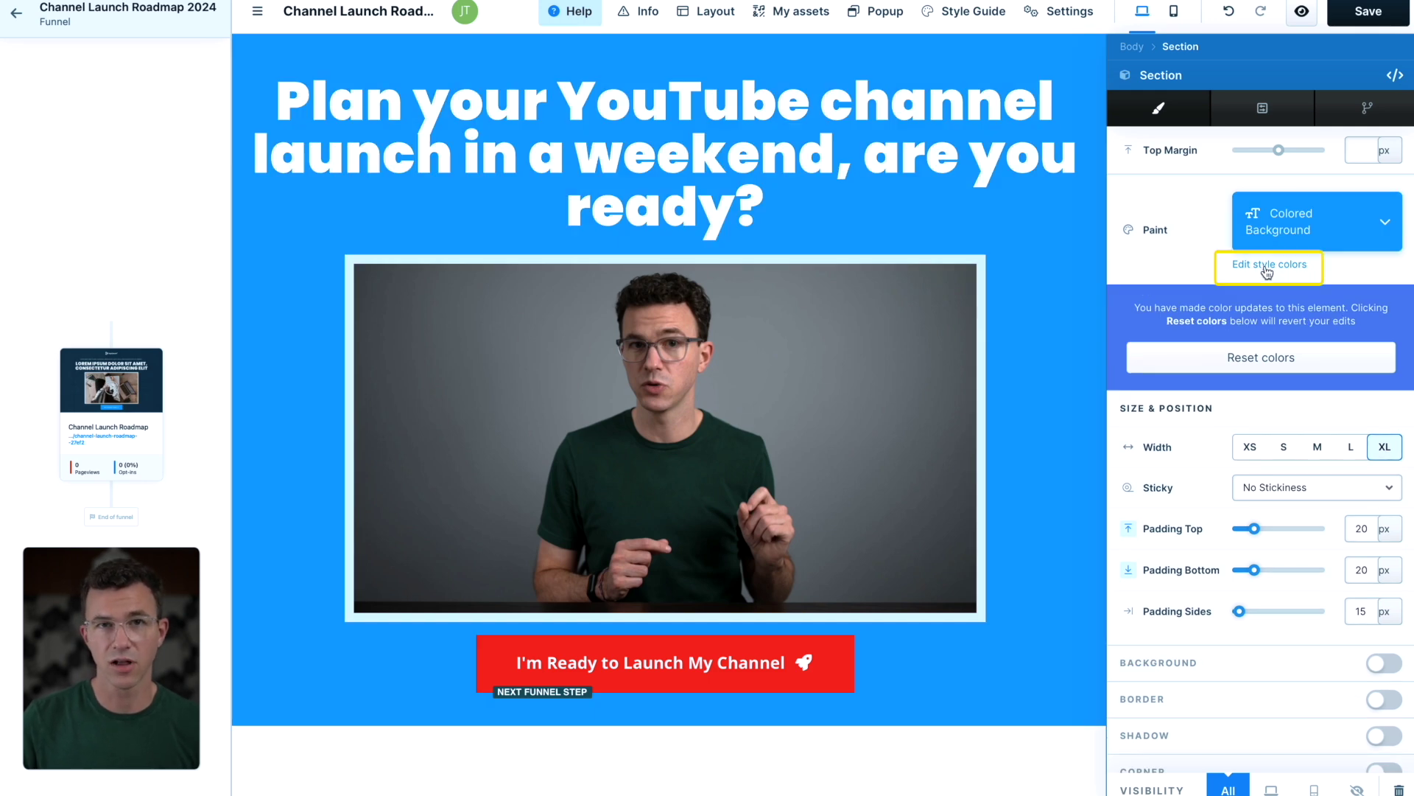
click(1268, 273)
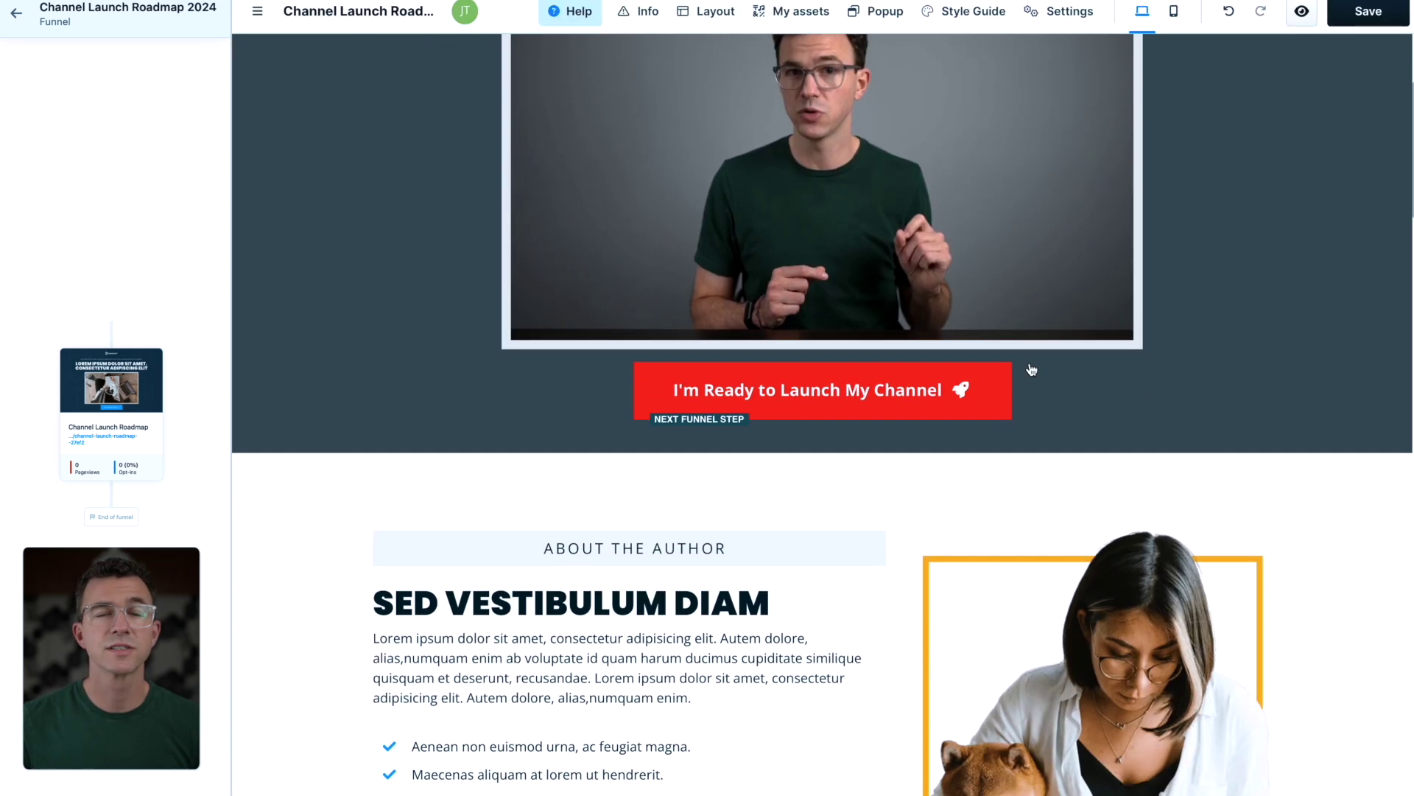
scroll(1032, 369, down, 1)
Swap in the instructor portrait and relabel ABOUT THE AUTHOR as 'YOUR INSTRUCTOR'.
scroll(1031, 370, down, 5)
click(1031, 369)
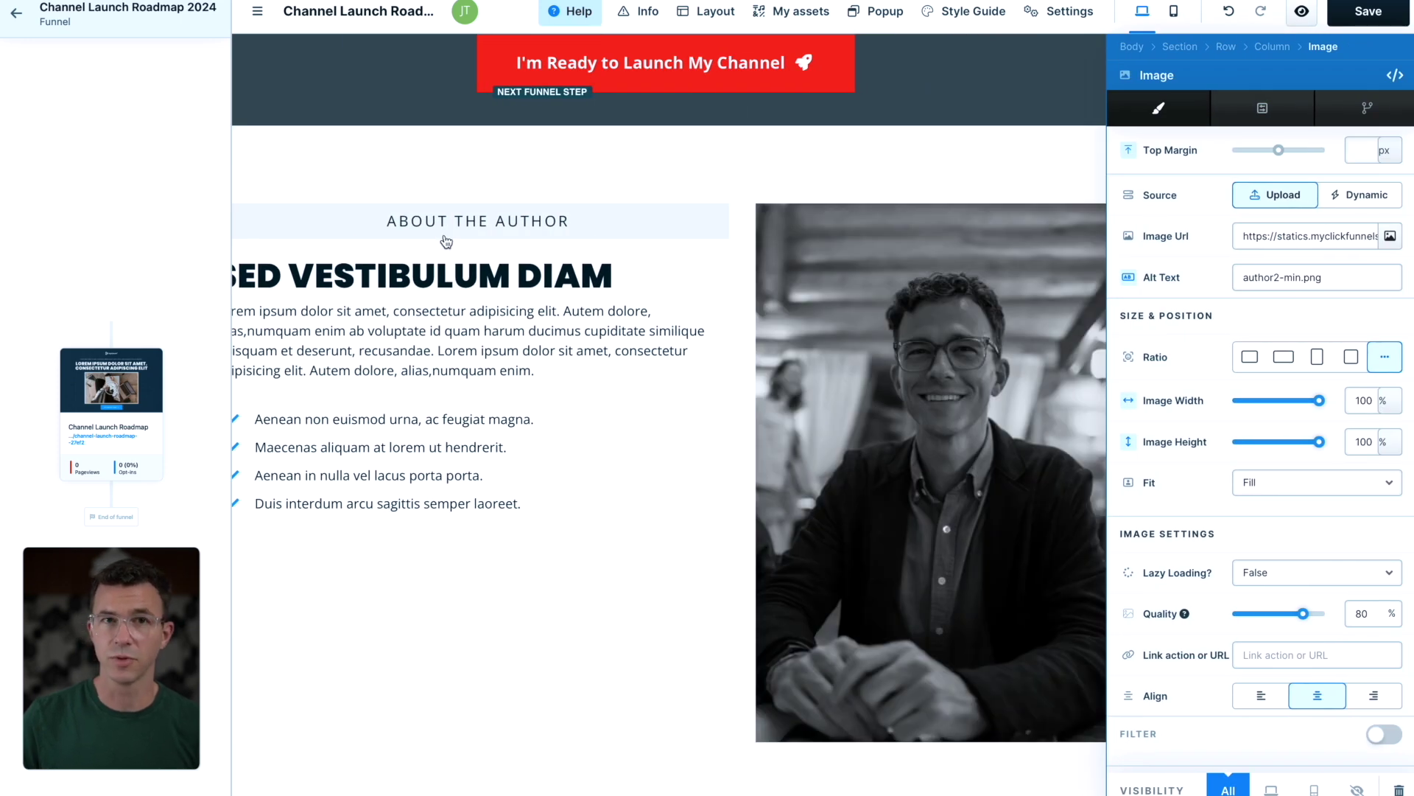
click(471, 221)
click(663, 221)
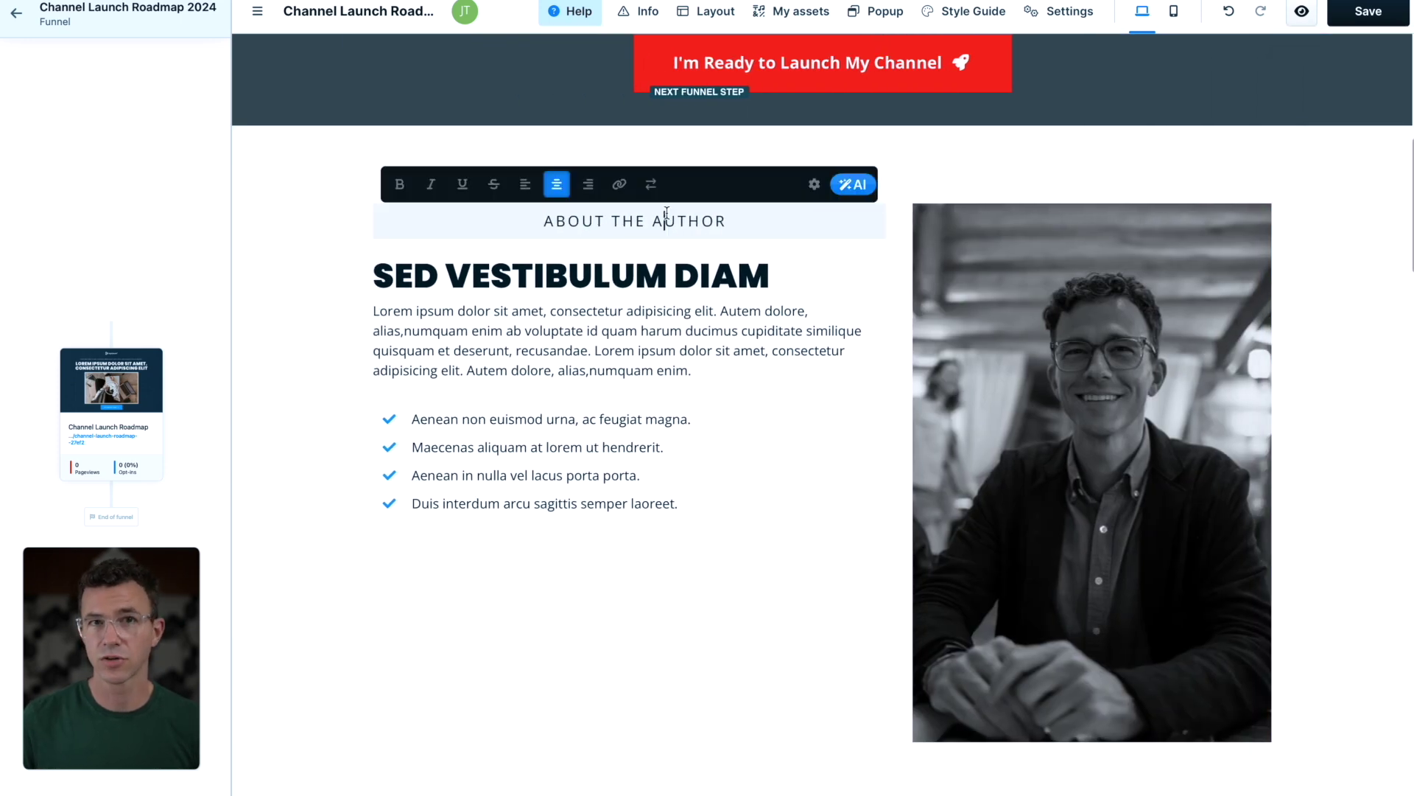
key(ctrl+a)
text(YOUR INSTRUCTOR)
click(617, 286)
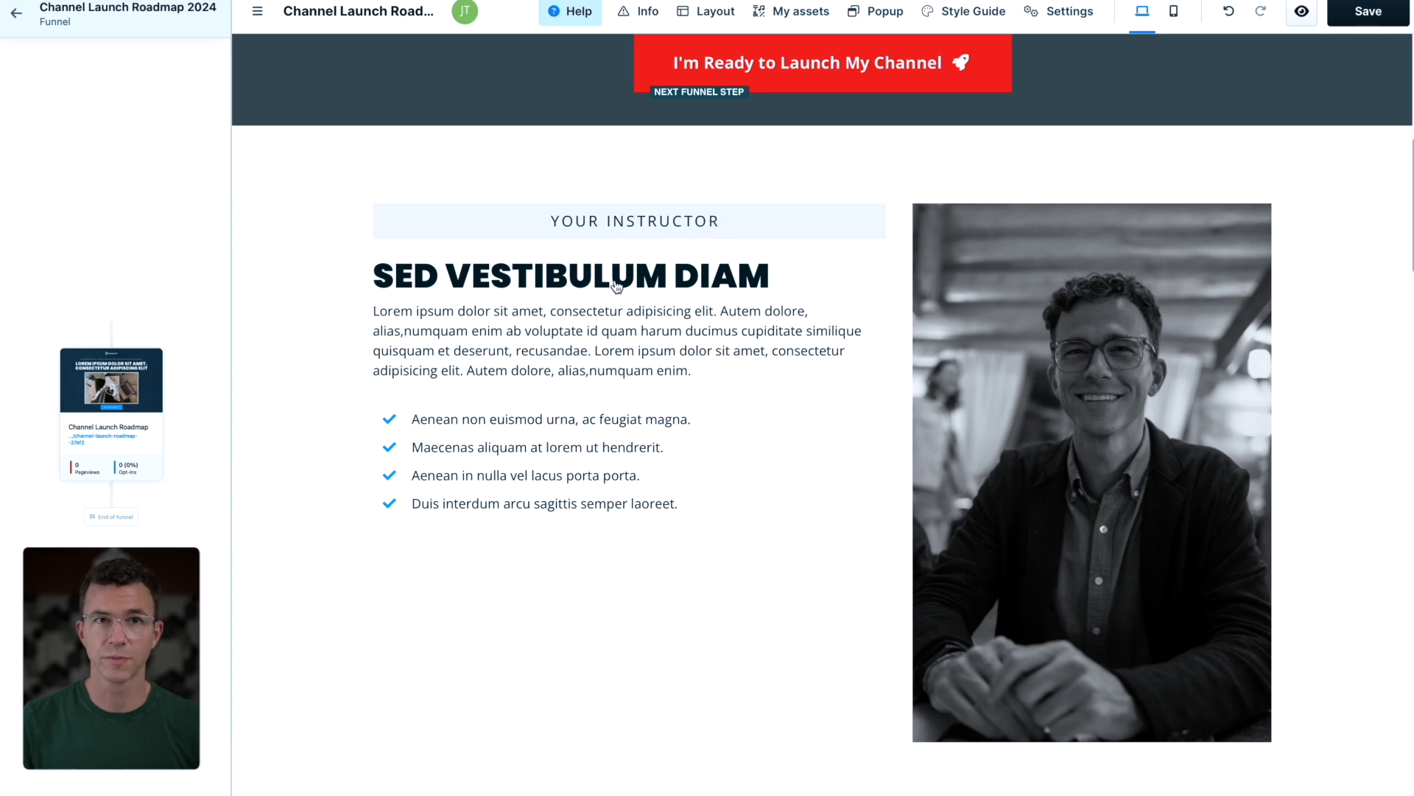
Replace the heading with the instructor's name and the lorem paragraph with the instructor bio.
click(617, 286)
key(ctrl+a)
text(JJ THELEN)
triple_click(615, 310)
text(JJ and the rest of TheFigCo team currently manage 6 YouTube channels totaling over 1 million subscribes. We have helped over 1,000 students launch and grow their YouTube channels, helping them grow their business or earn an extra income from their channels.)
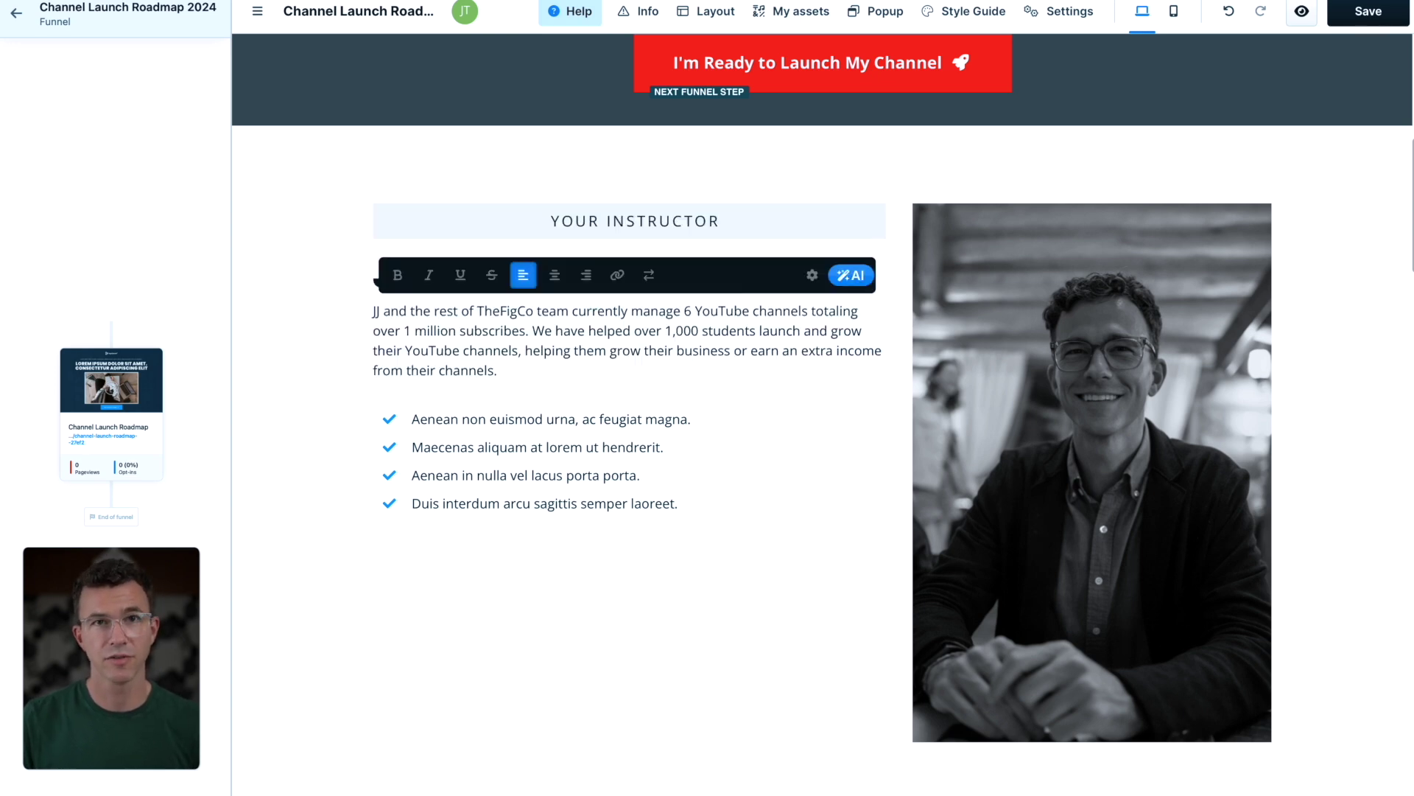
Delete the bullet list, two unneeded sections, and the book sub headline.
click(656, 437)
click(871, 390)
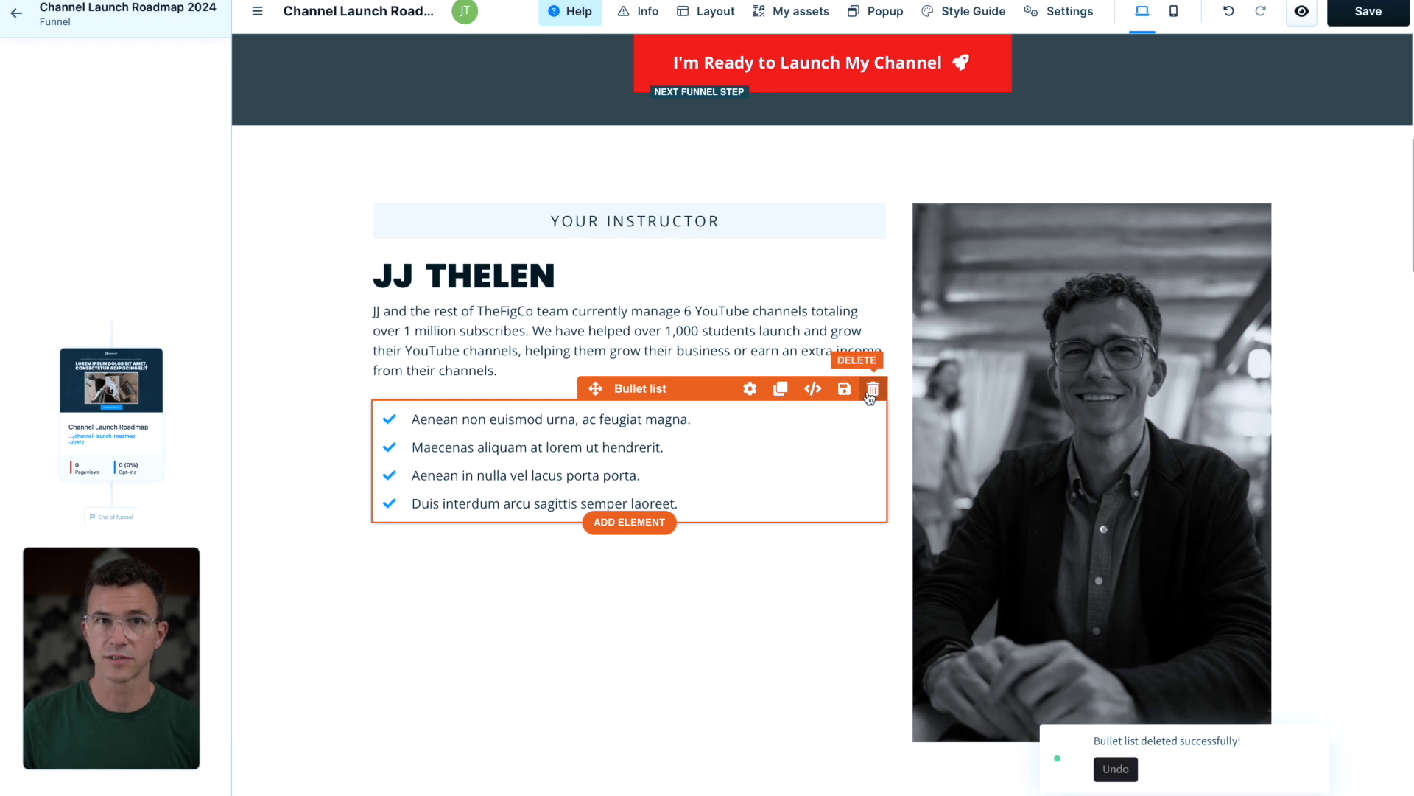
scroll(1400, 490, down, 3)
click(1400, 490)
click(1400, 490)
scroll(1400, 490, down, 4)
click(1235, 249)
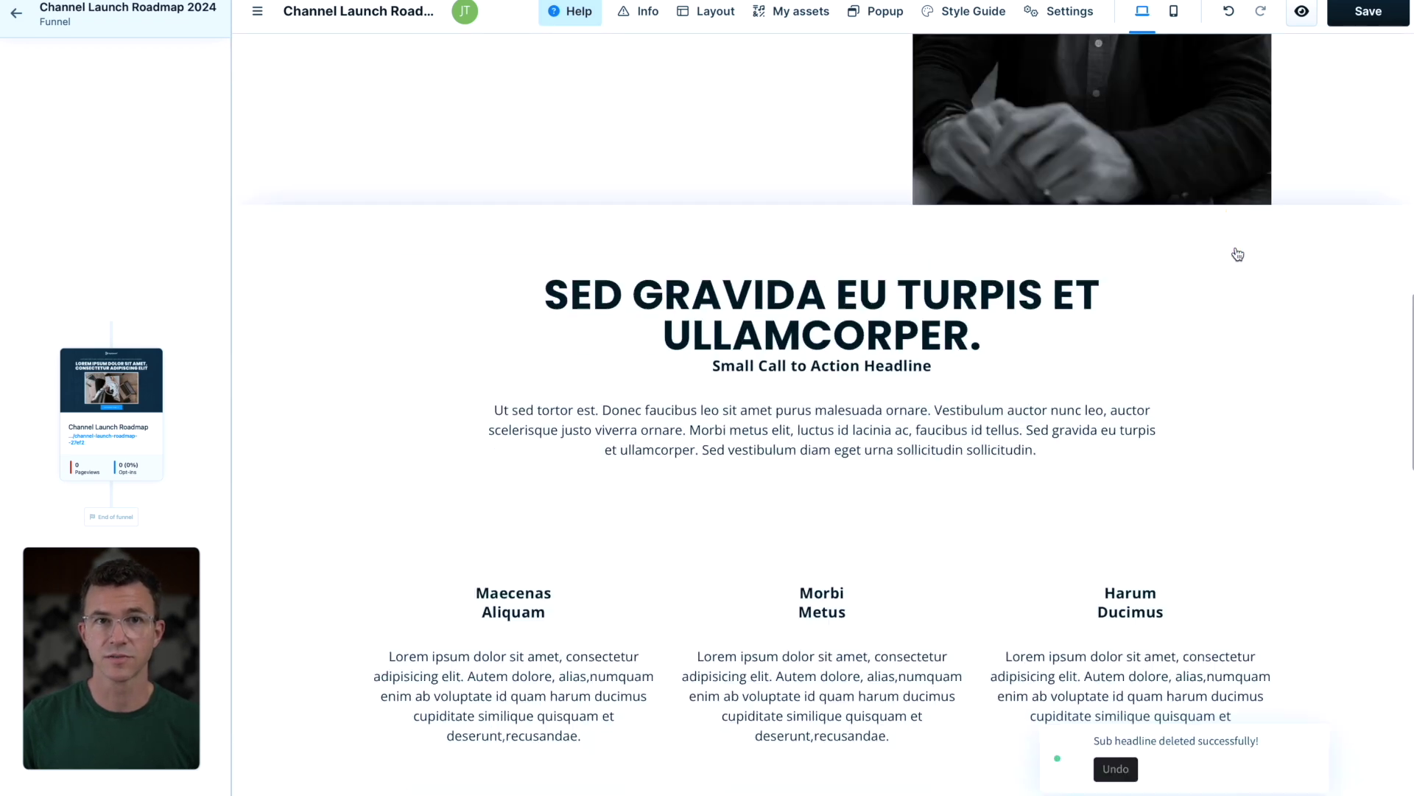
Retitle the section 'WHAT'S IN THE COURSE' and remove its subtitle and lorem paragraph.
click(847, 335)
key(ctrl+a)
text(WHAT'S IN THE COURSE)
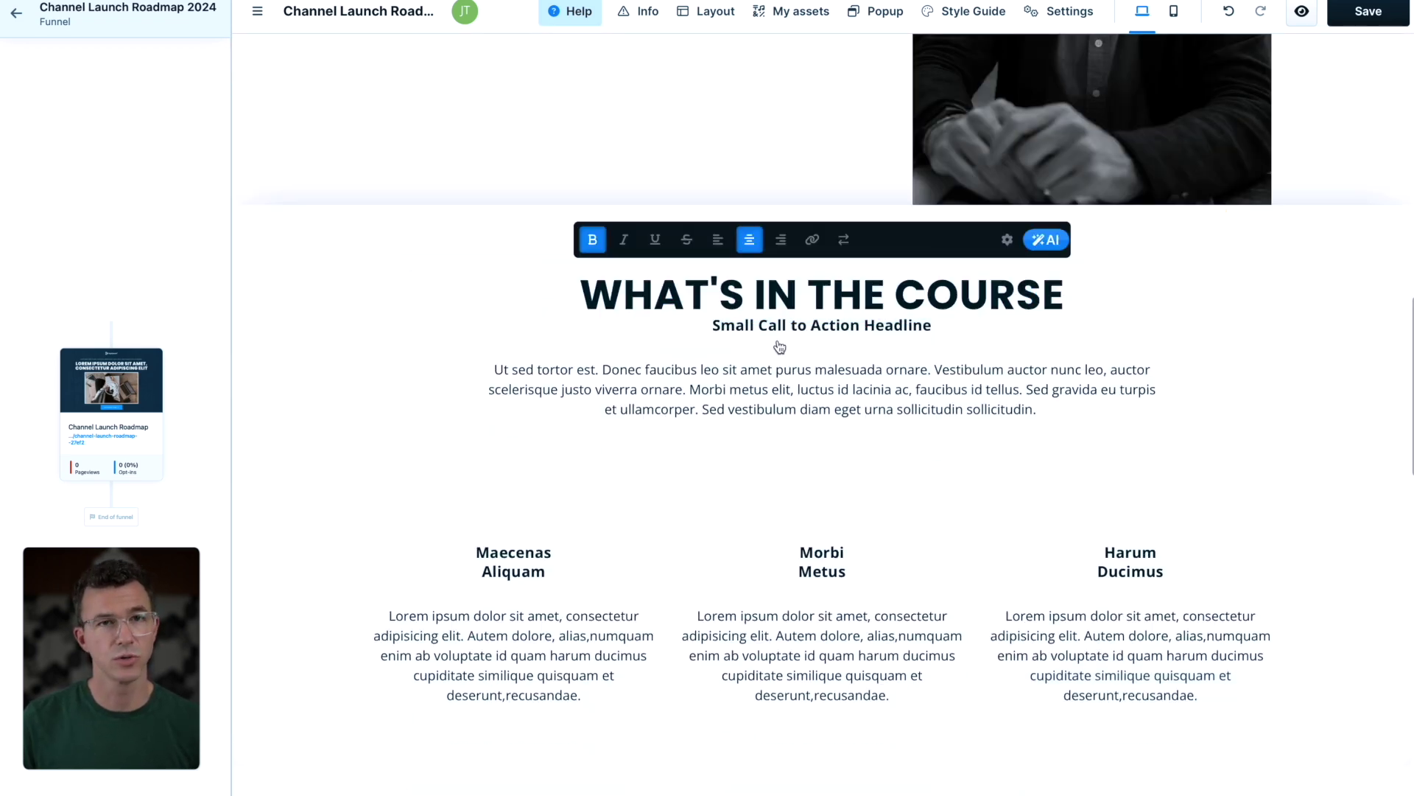
click(1228, 302)
click(1153, 319)
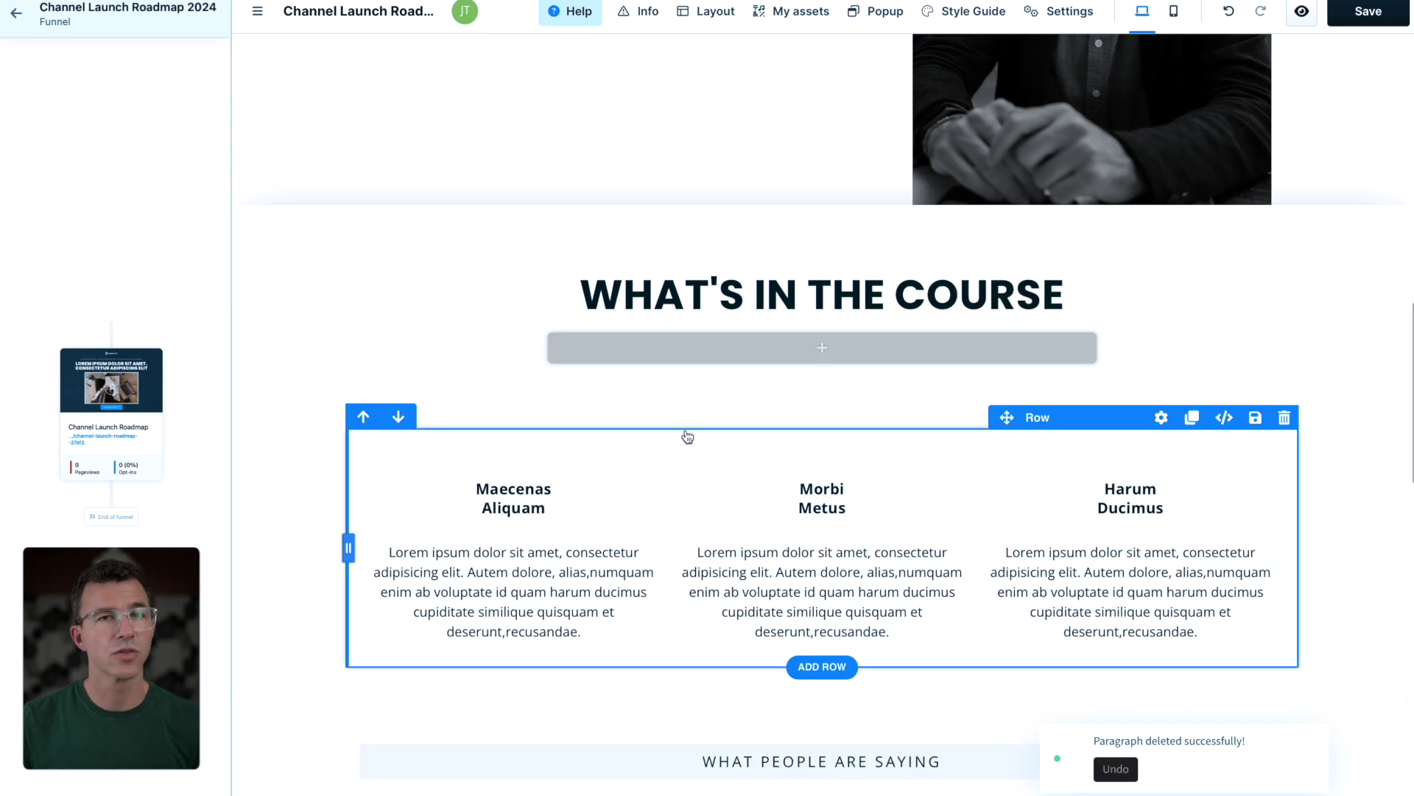
Rename the three column headings, starting with 'Choose Your Niche' and 'Create Your Channel'.
click(529, 490)
double_click(524, 490)
key(ctrl+a)
text(Choose Your Niche)
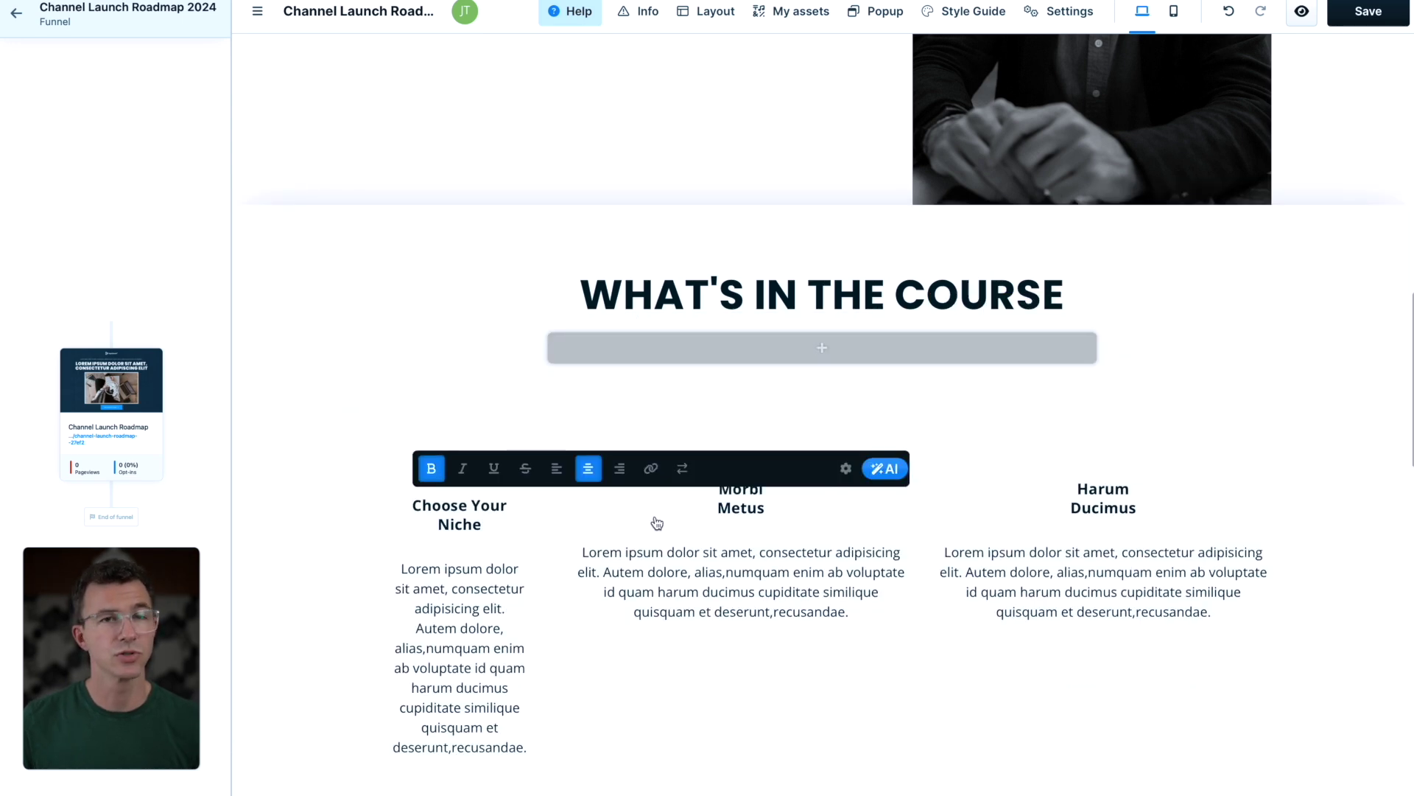
double_click(734, 508)
key(ctrl+a)
text(Create Your Channel)
double_click(1095, 510)
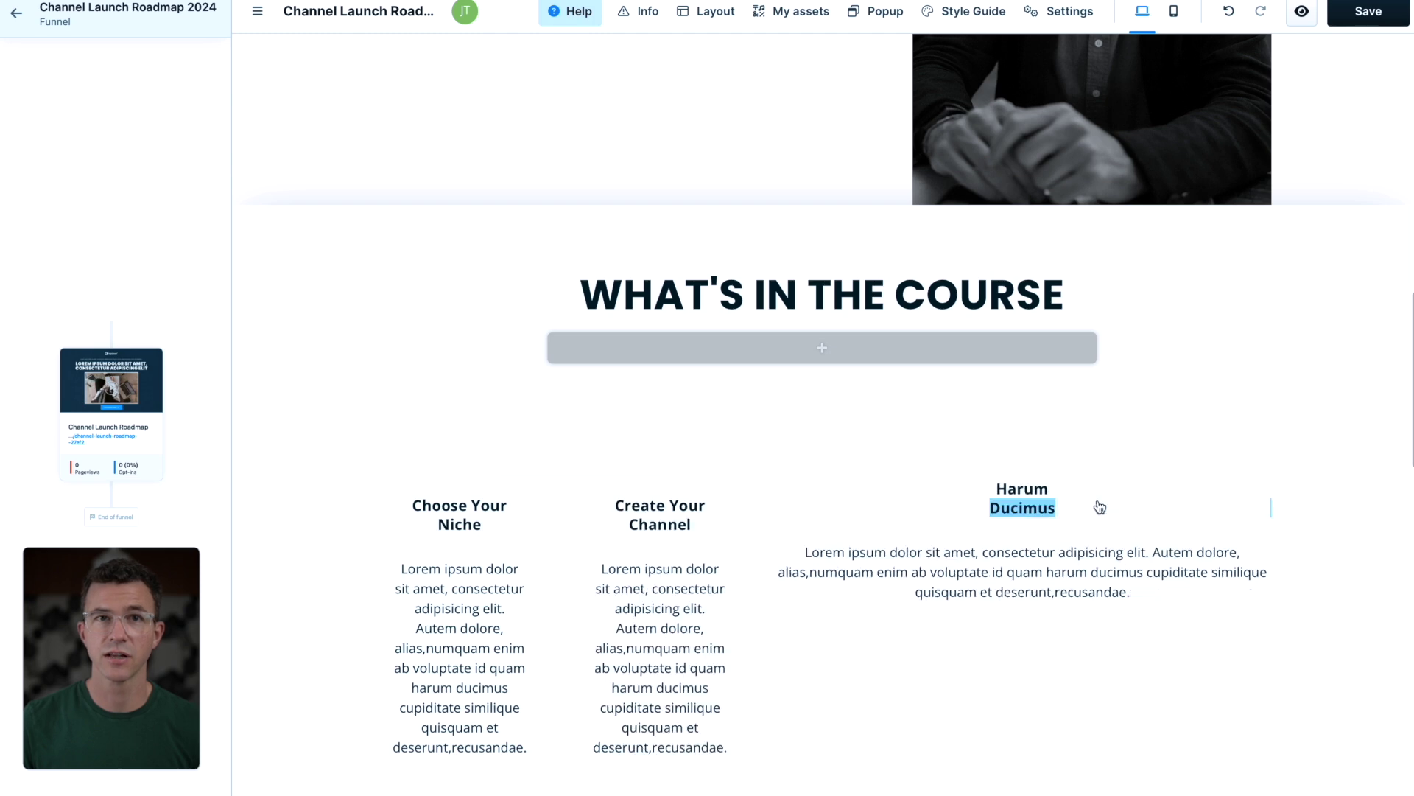
key(ctrl+a)
text(Plan your first videos that will get views)
click(1324, 625)
Change the first testimonial headline to 'Amazing course'.
scroll(1324, 625, down, 6)
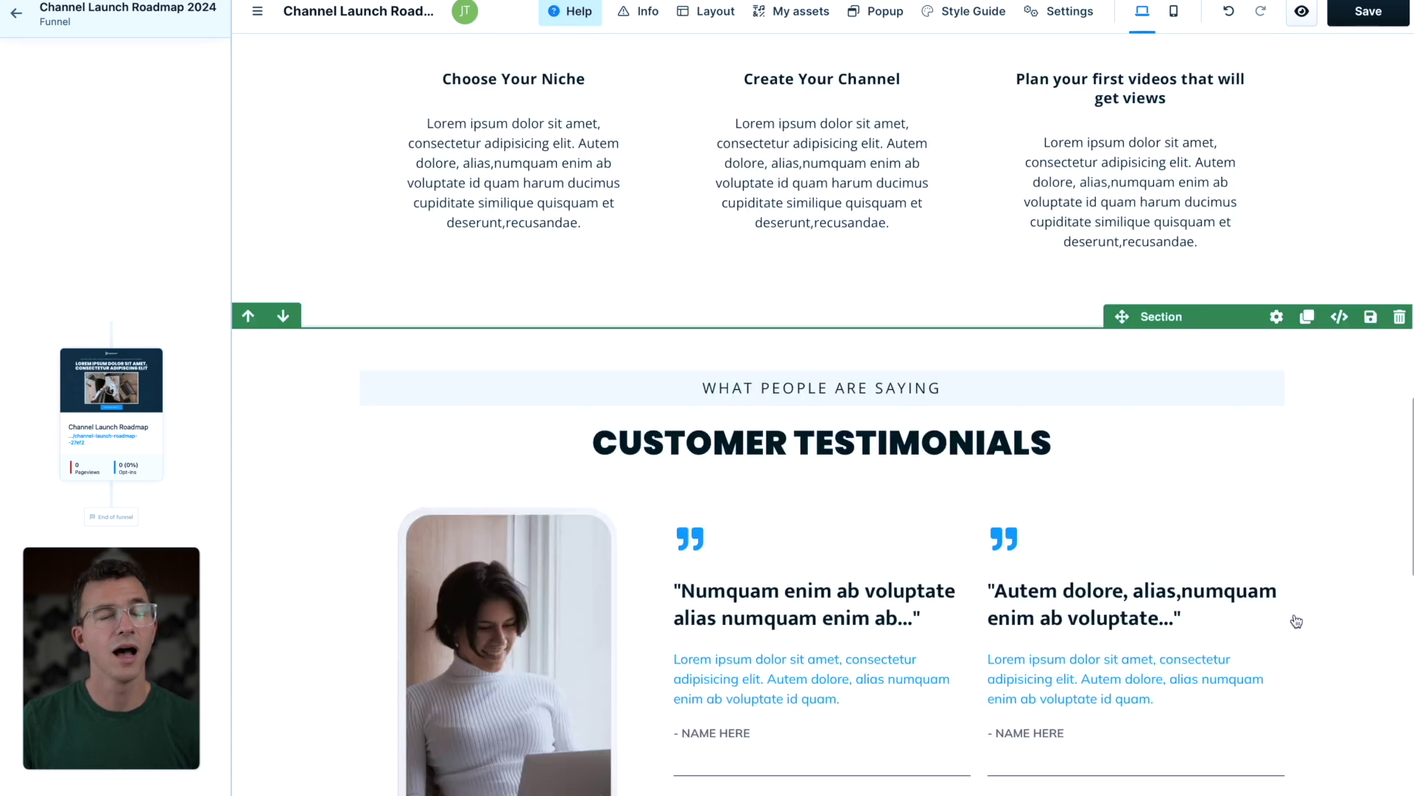
double_click(761, 589)
key(ctrl+a)
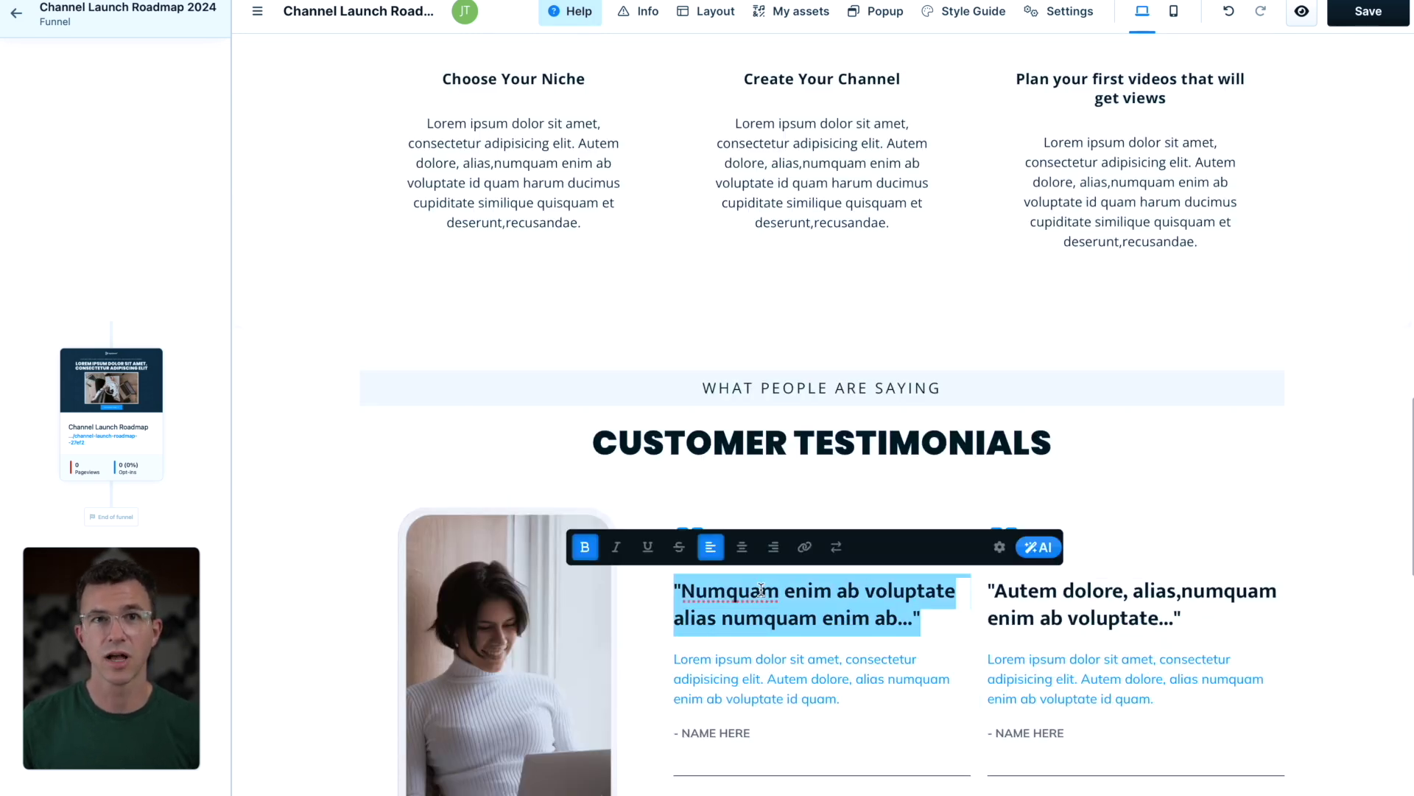
text("Amazing course")
scroll(902, 677, down, 4)
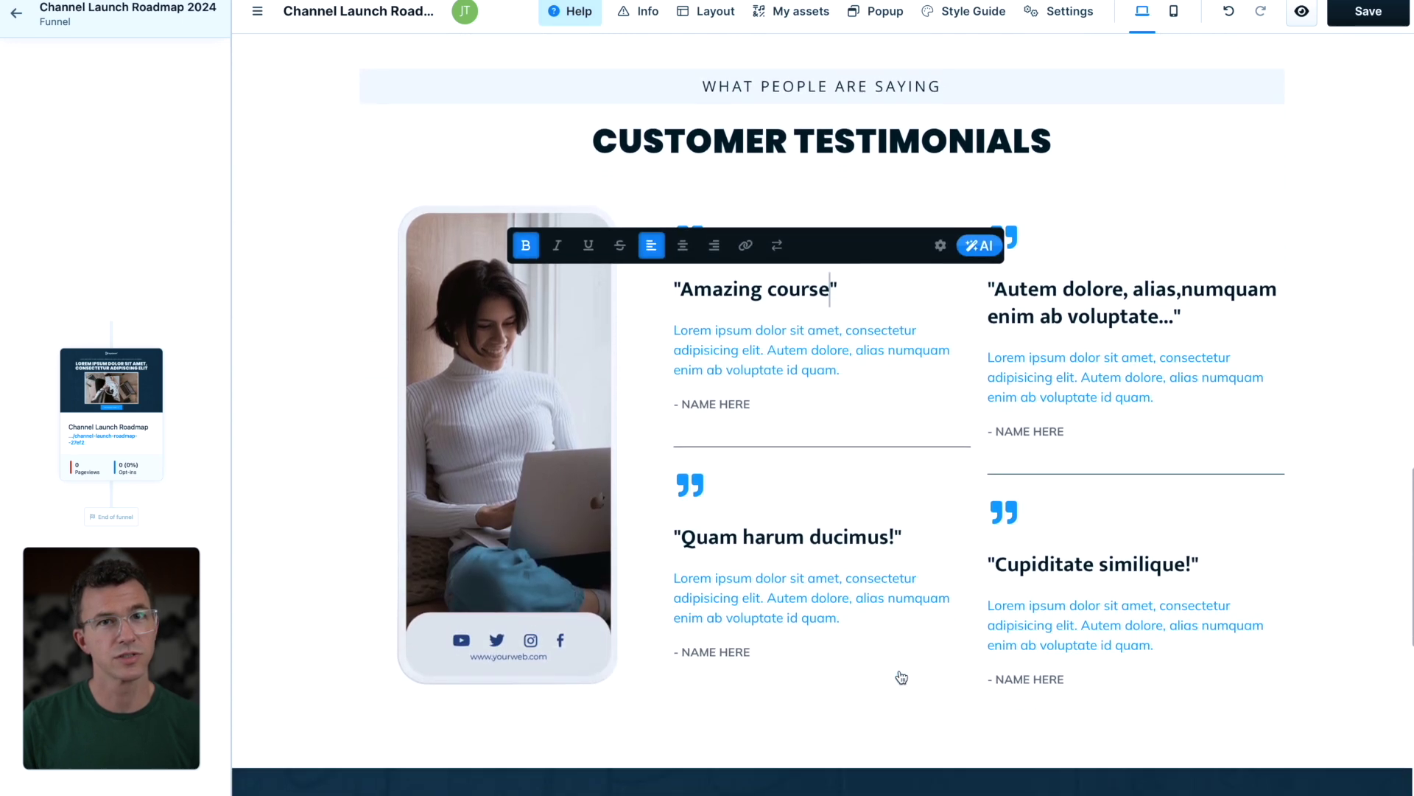
scroll(902, 676, down, 5)
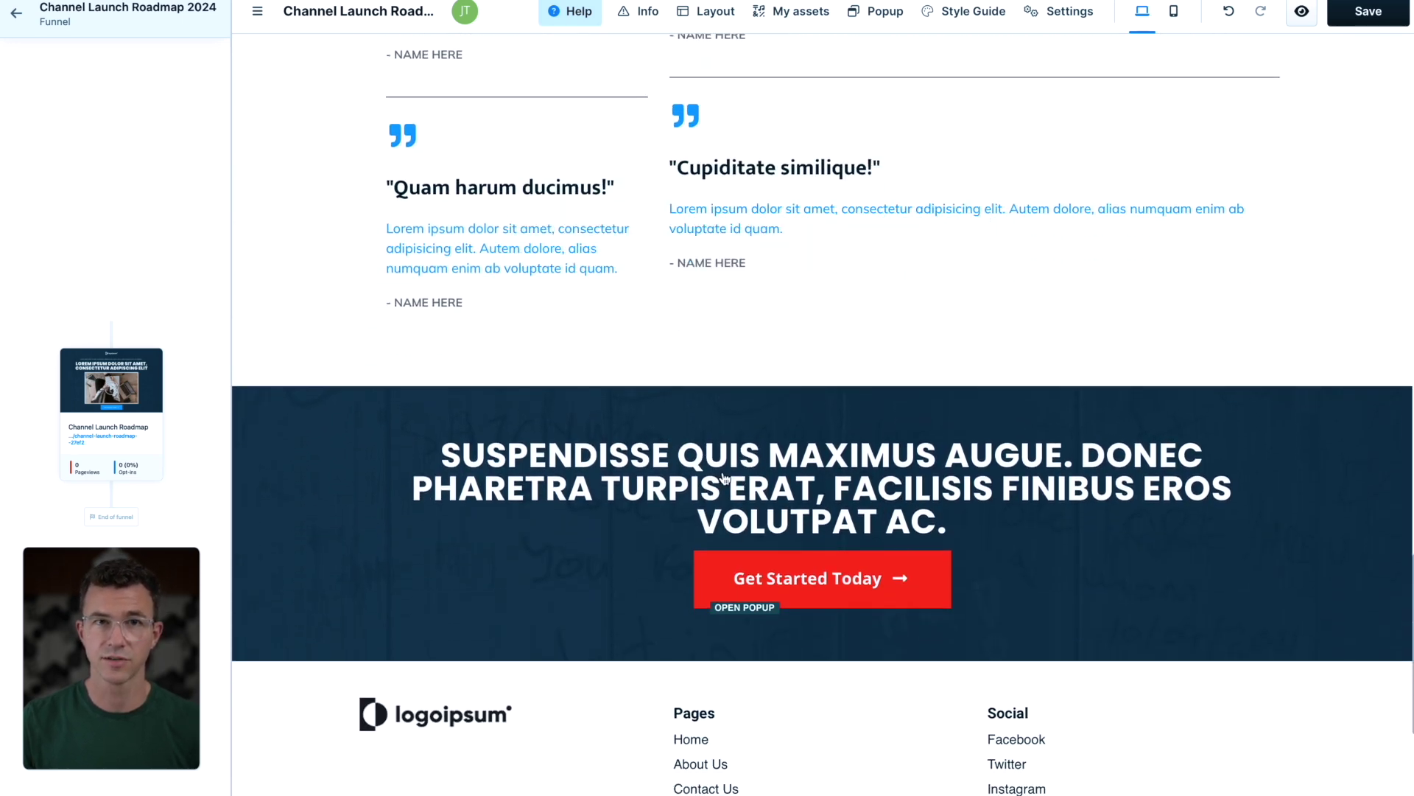
Replace the closing headline with the YouTube channel line ending ', NO MORE EXCUSES!!!'.
double_click(724, 479)
key(shift+Down)
key(shift+Down)
text(LET'S GET YOUR YOUTUBE CHANNEL STARTED AND GROWING)
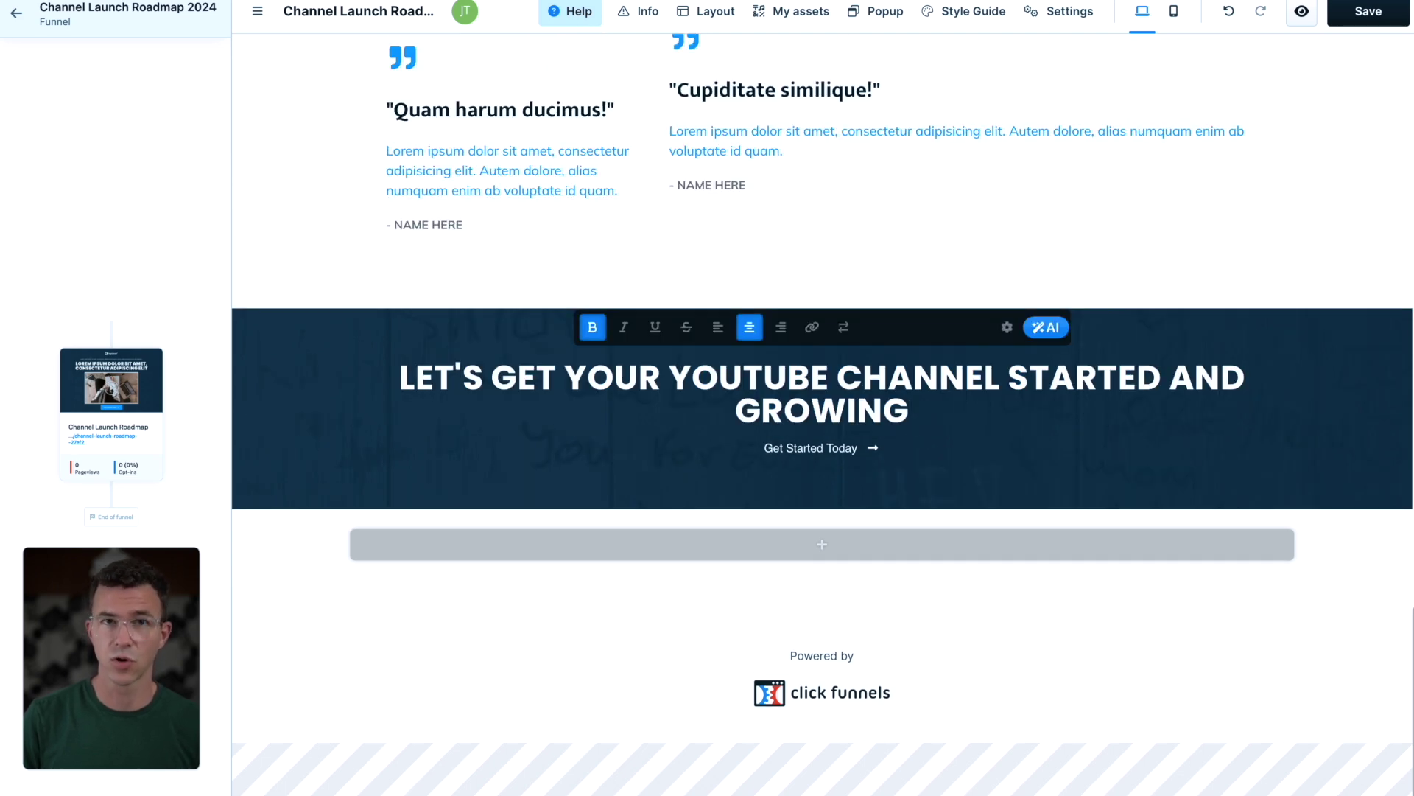
text(, NO MORE EXCUSES!!!)
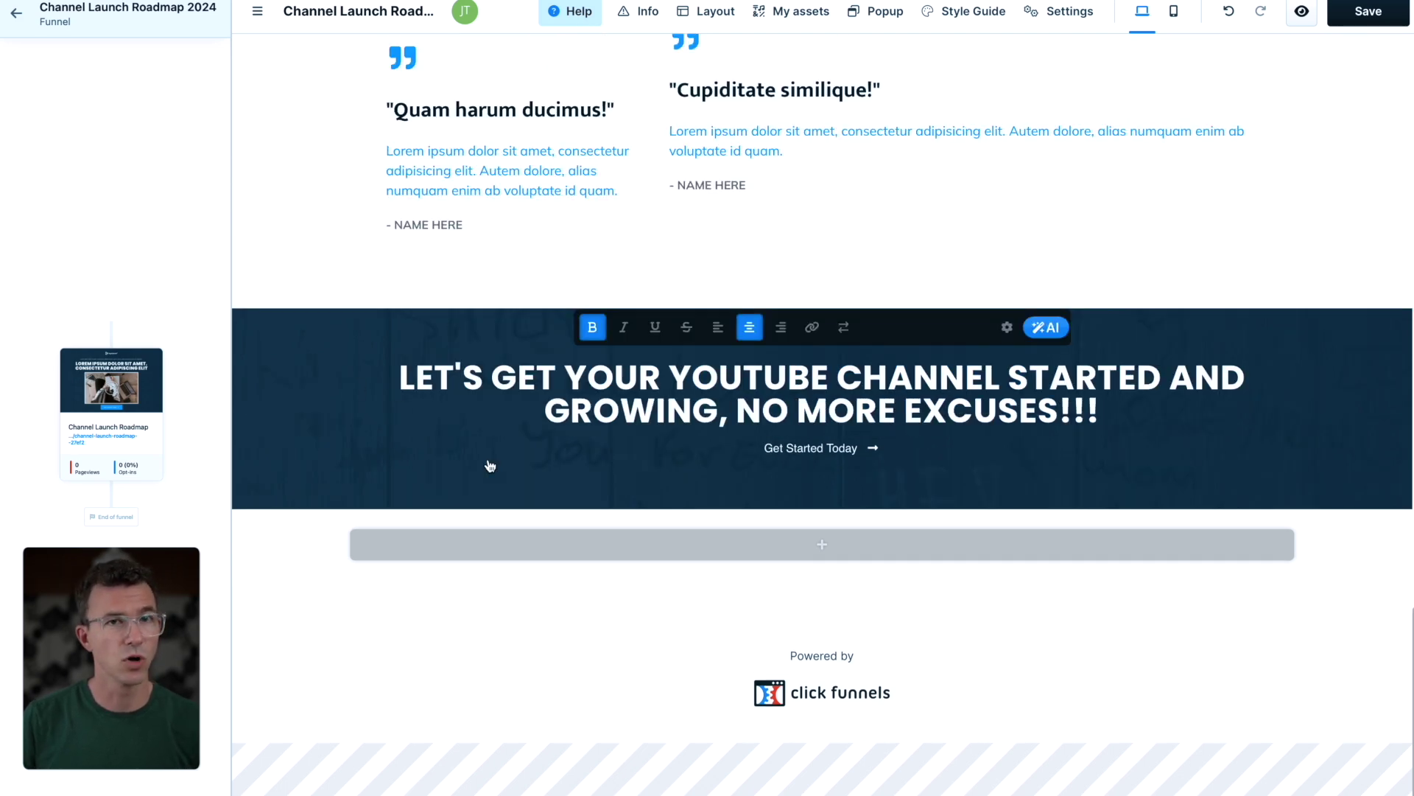
click(823, 456)
Label the button 'Ready For Takeoff!', redirect it to the next step, with icon fas fa-rocket.
click(875, 454)
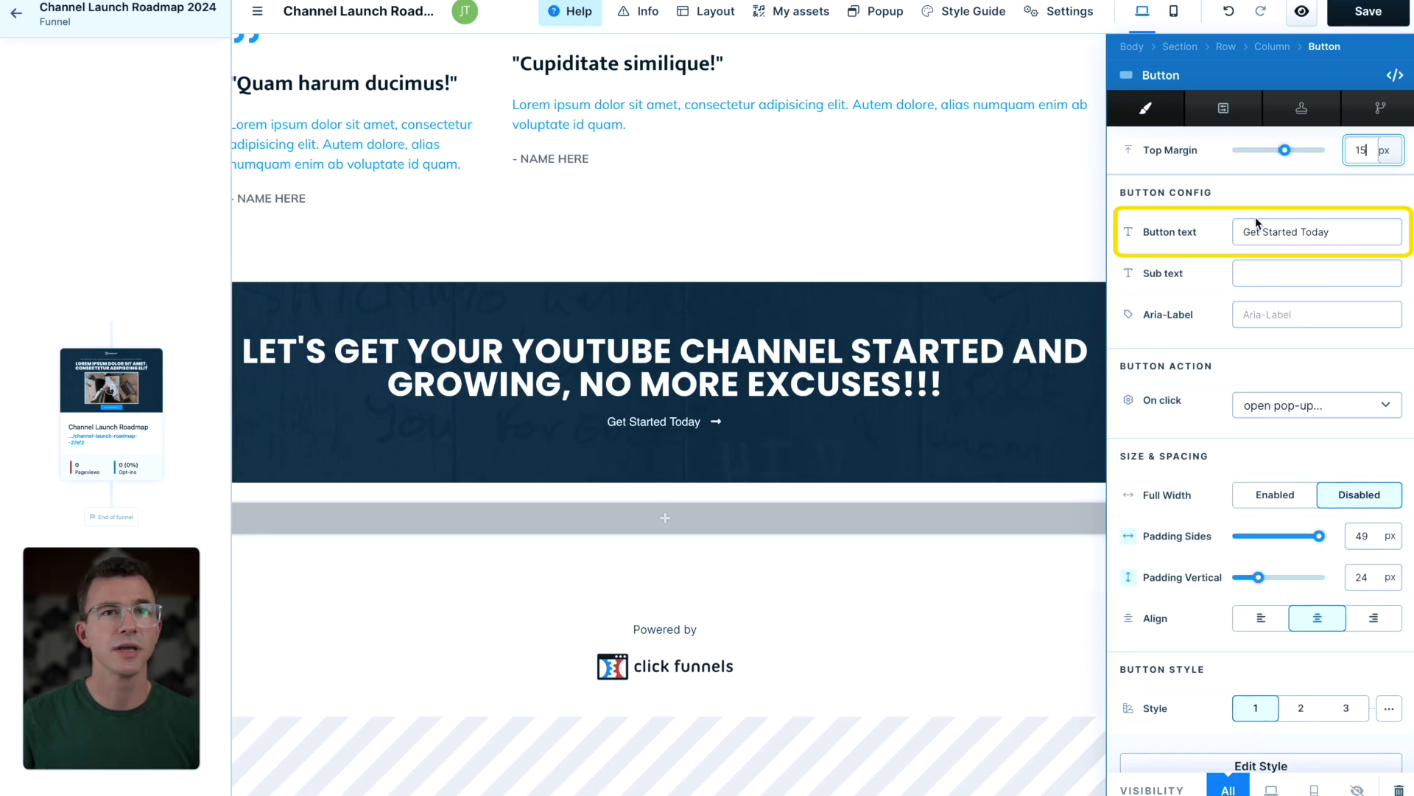
click(1256, 230)
key(ctrl+a)
text(Ready For Takeoff!)
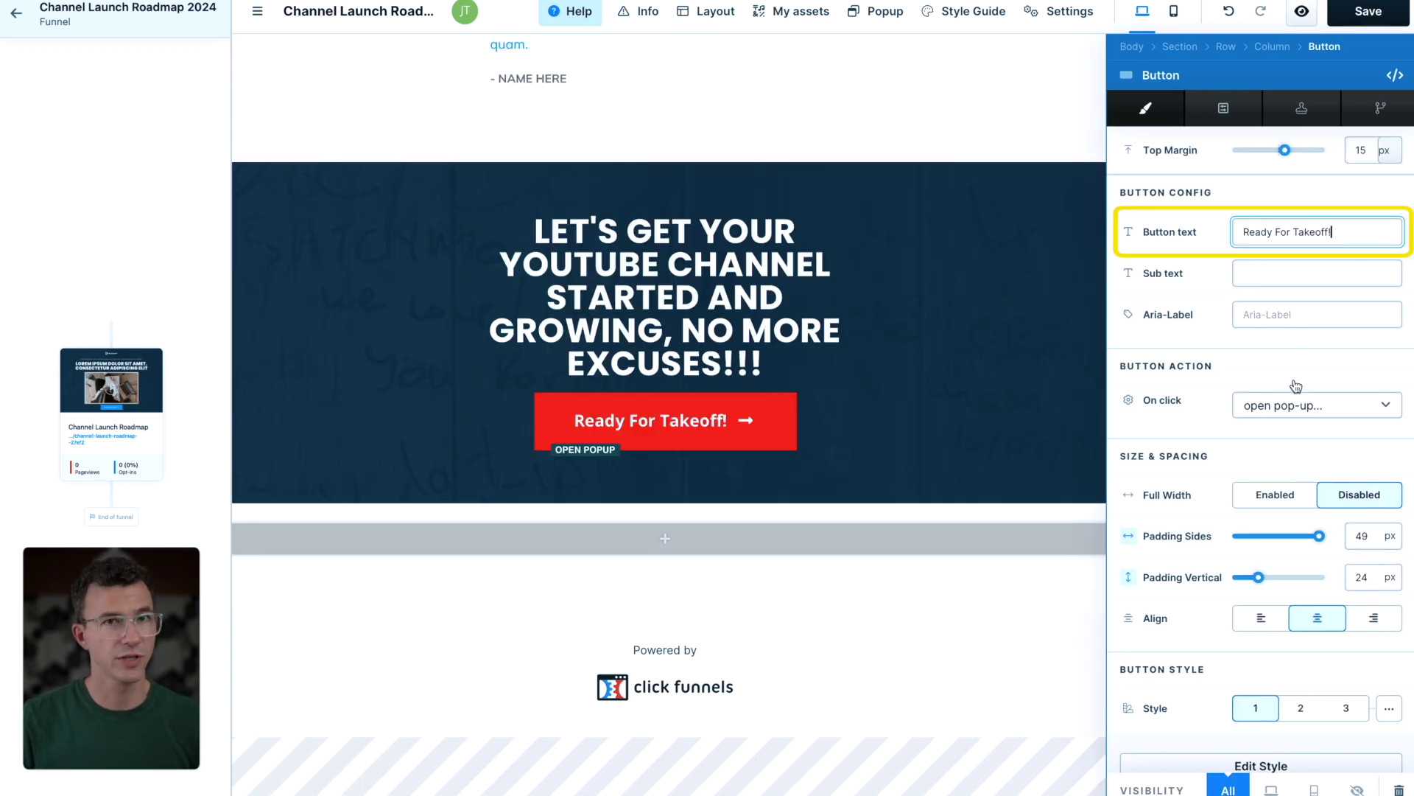
click(1296, 402)
click(1298, 326)
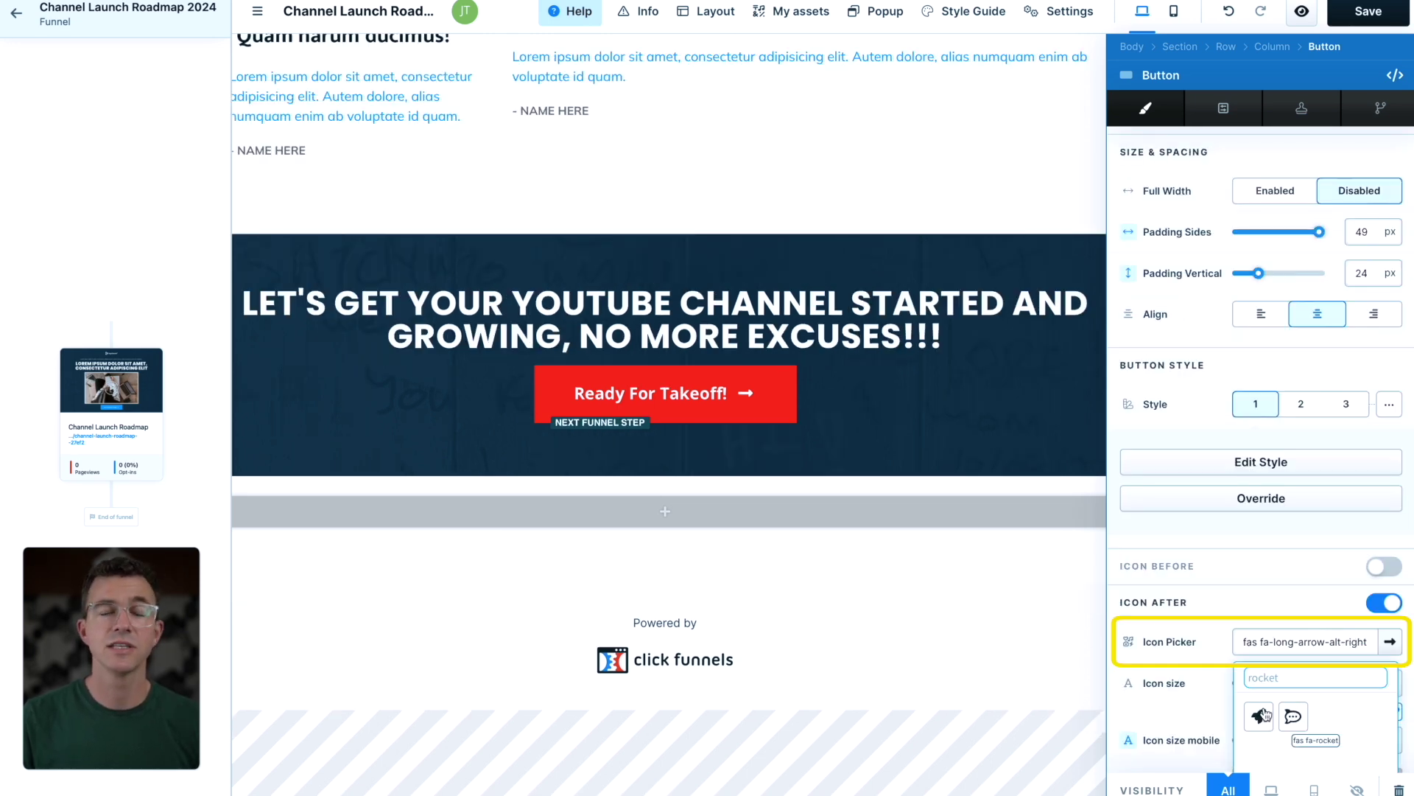
text(fas fa-rocket)
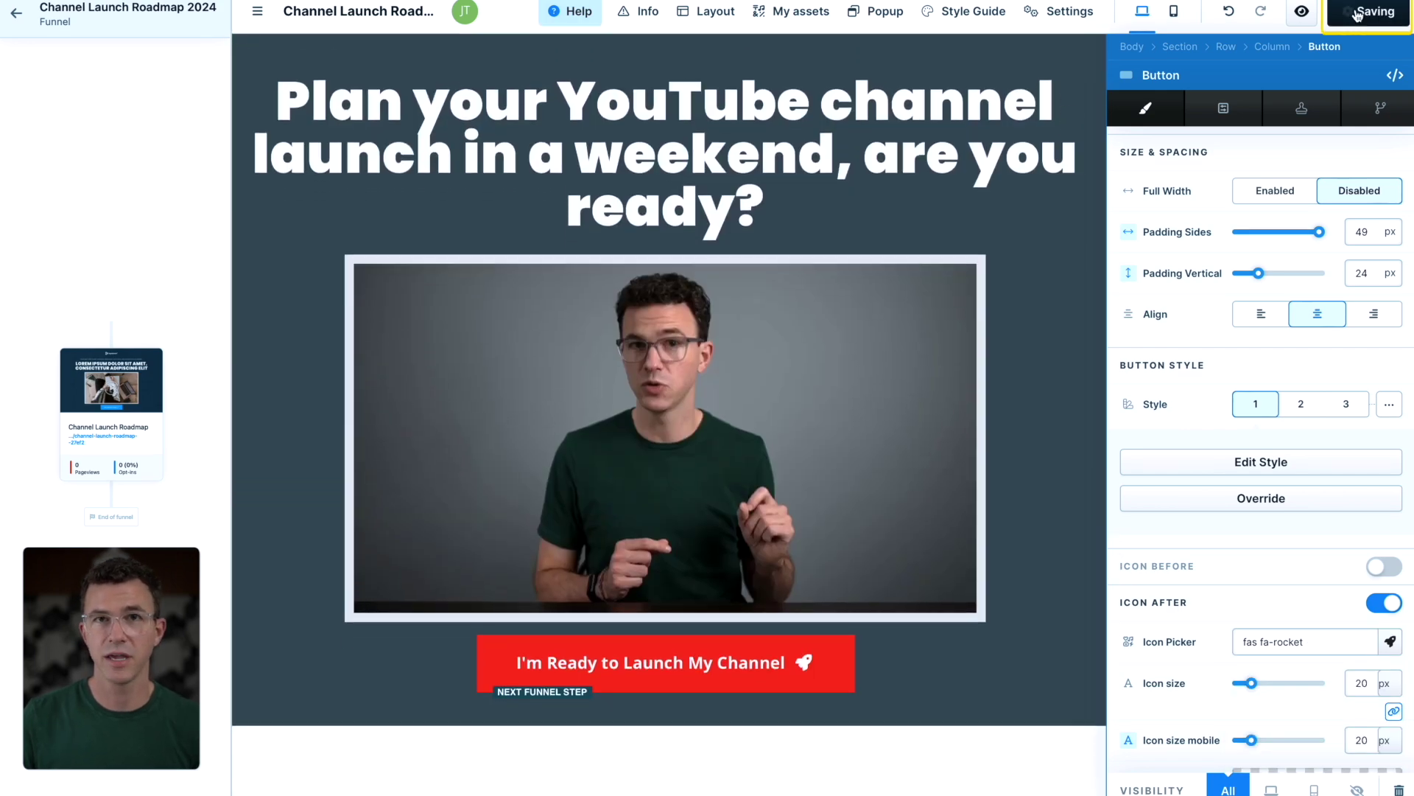
Save the page, preview it, and pause the preview video.
click(1369, 11)
click(1299, 12)
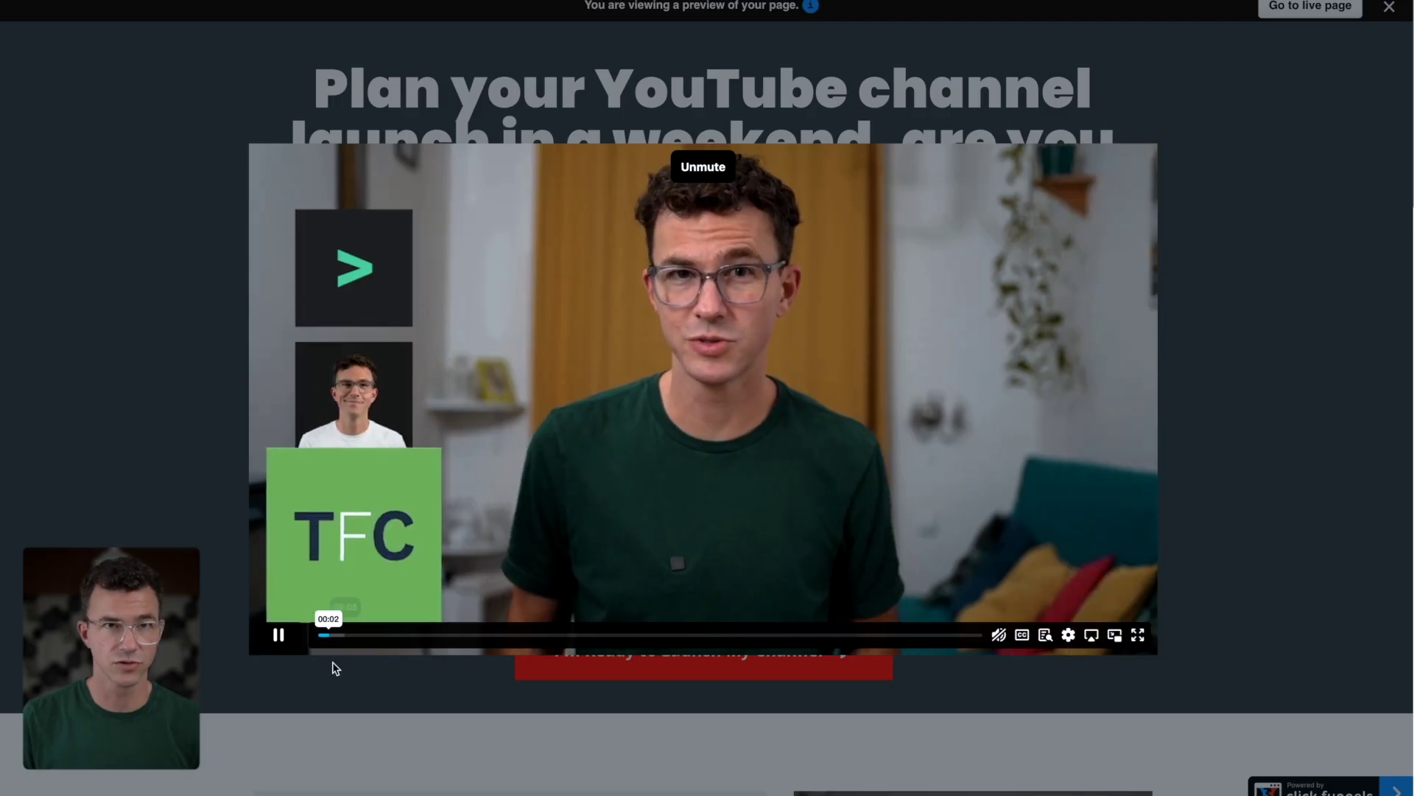
click(279, 635)
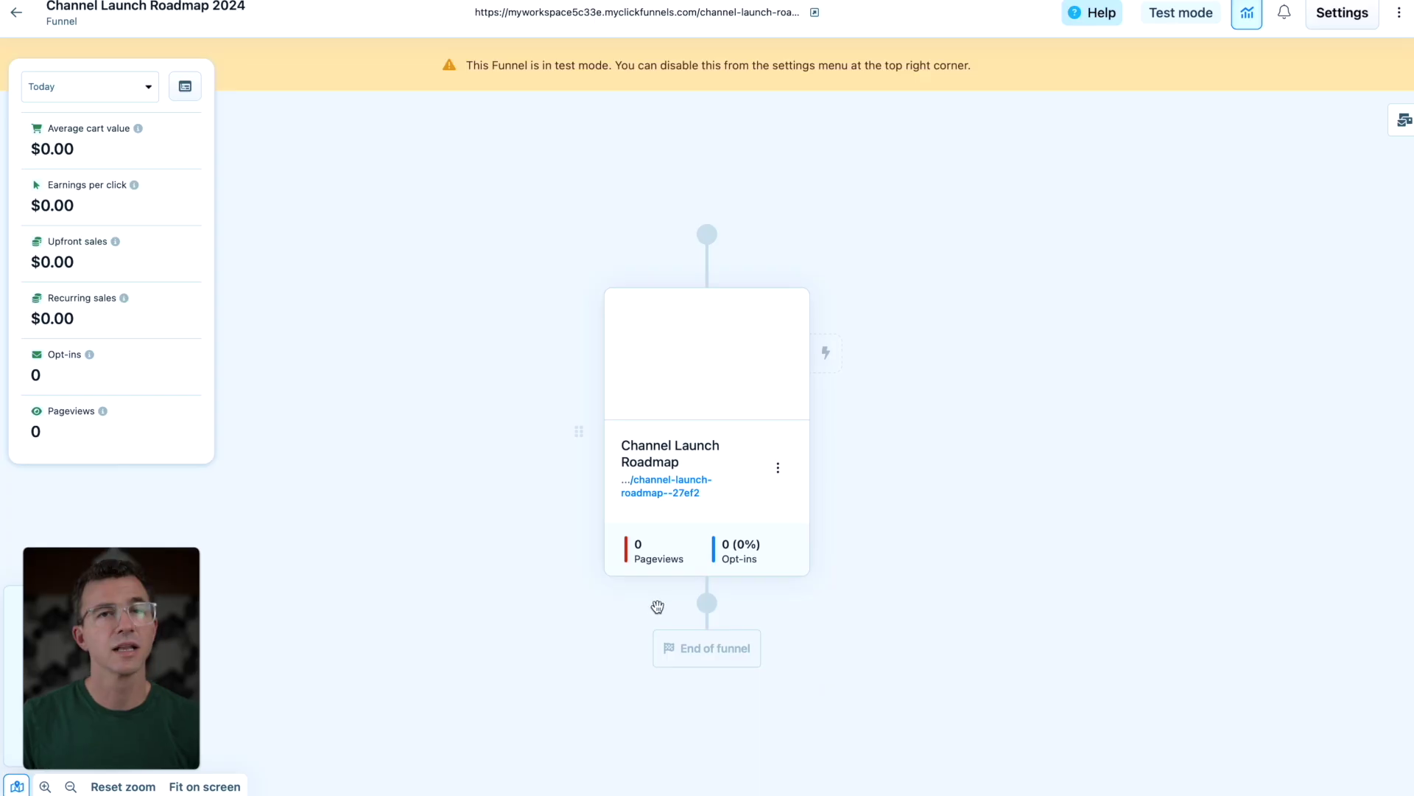
Add a Channel Launch Order Form page from Light Grey Side-by-side Order Form and open its editor.
click(708, 606)
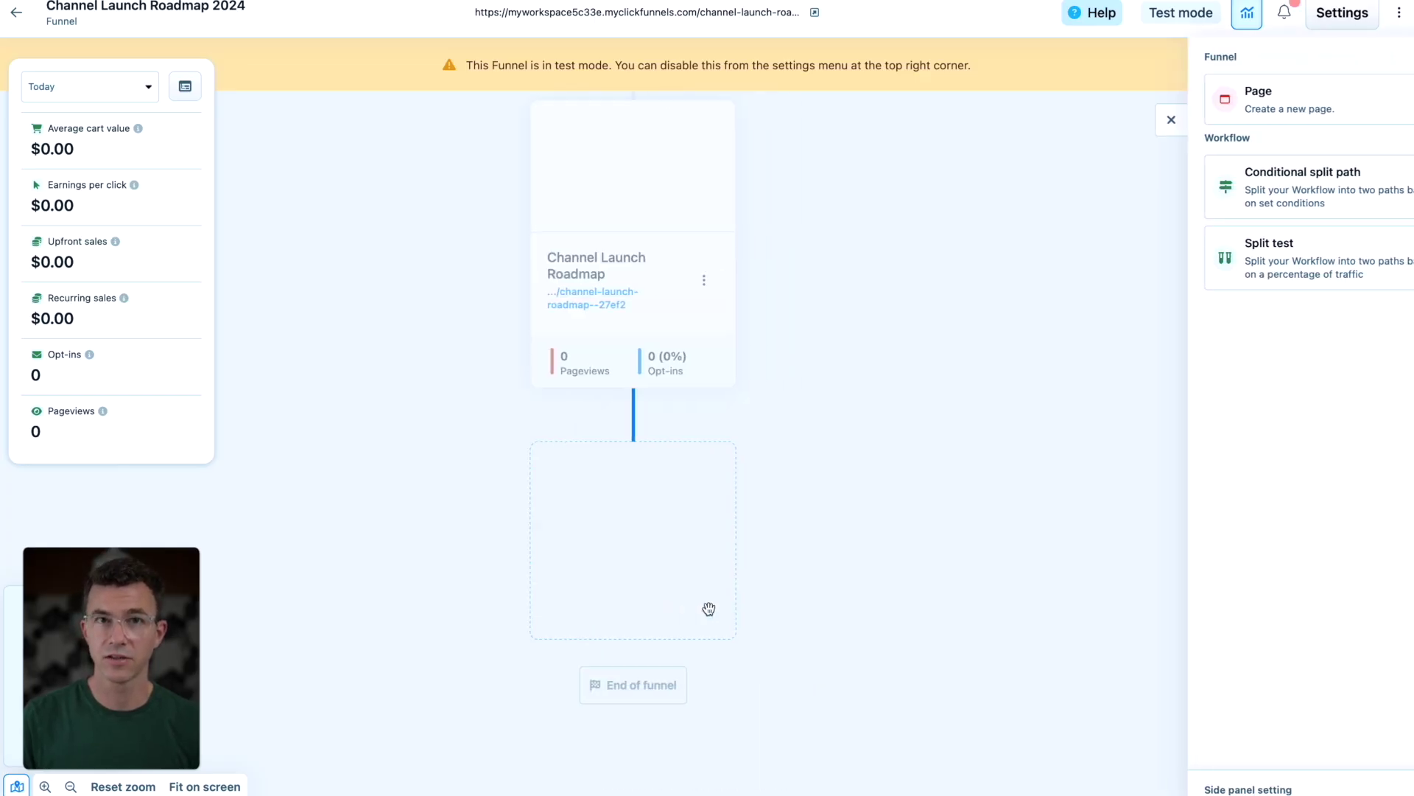
click(1241, 103)
click(120, 282)
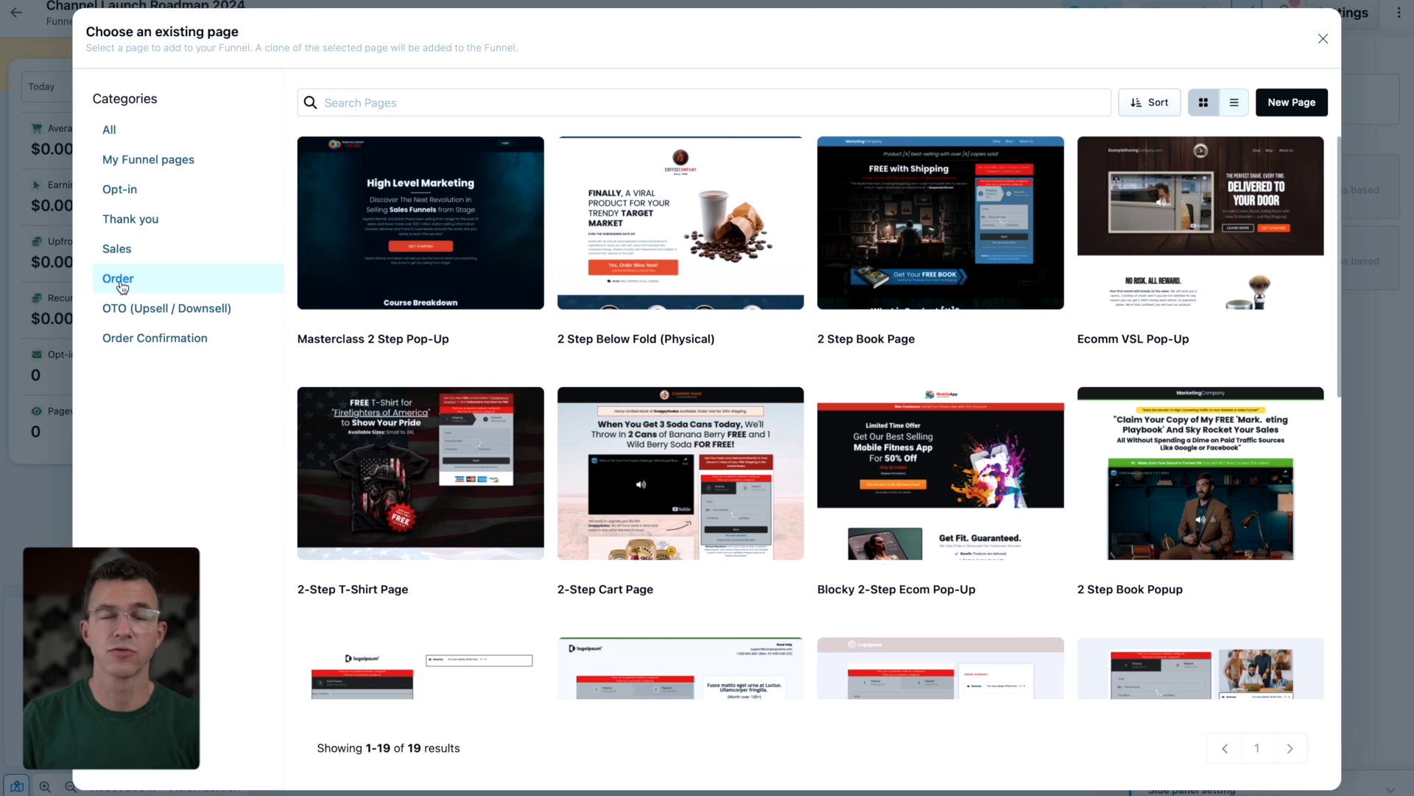
scroll(1200, 408, down, 5)
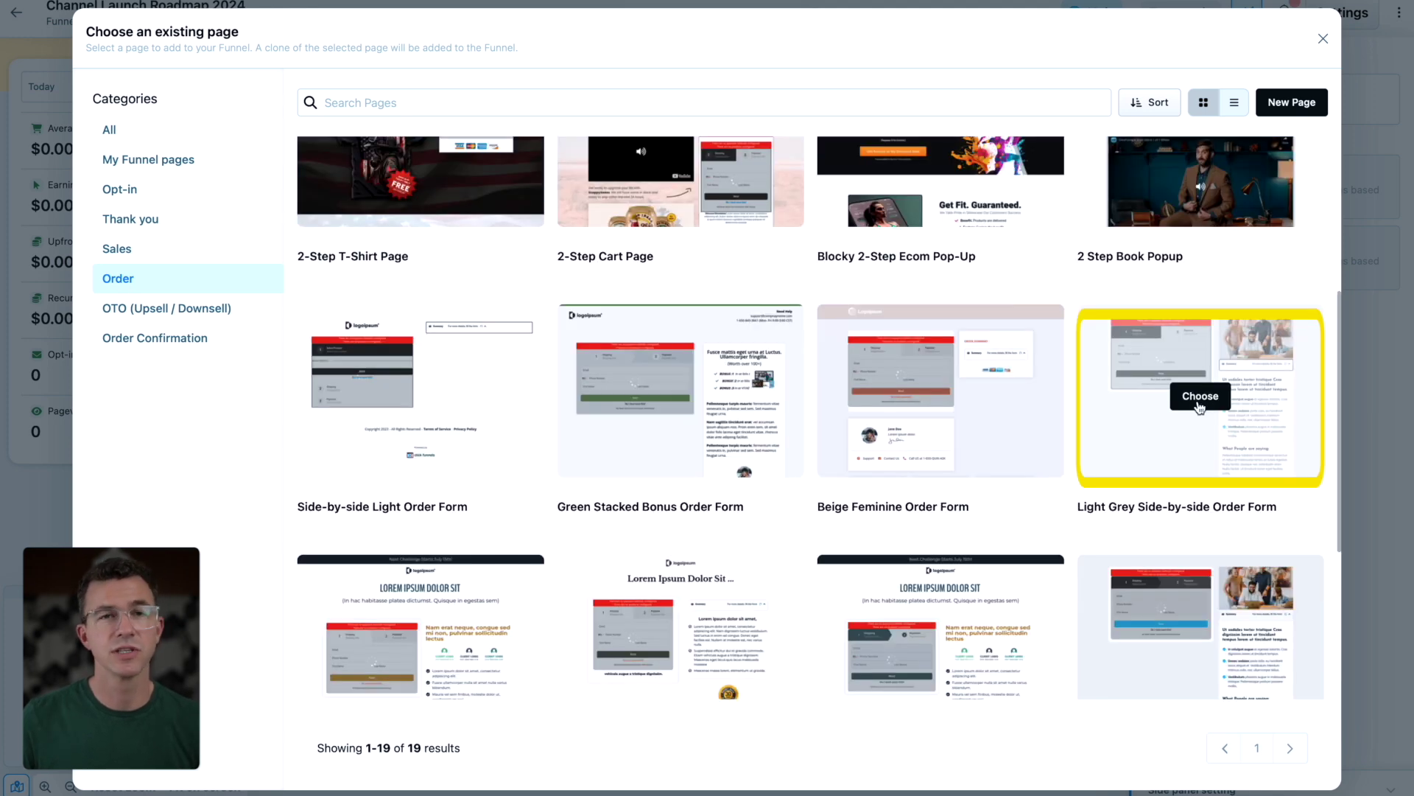
click(1200, 398)
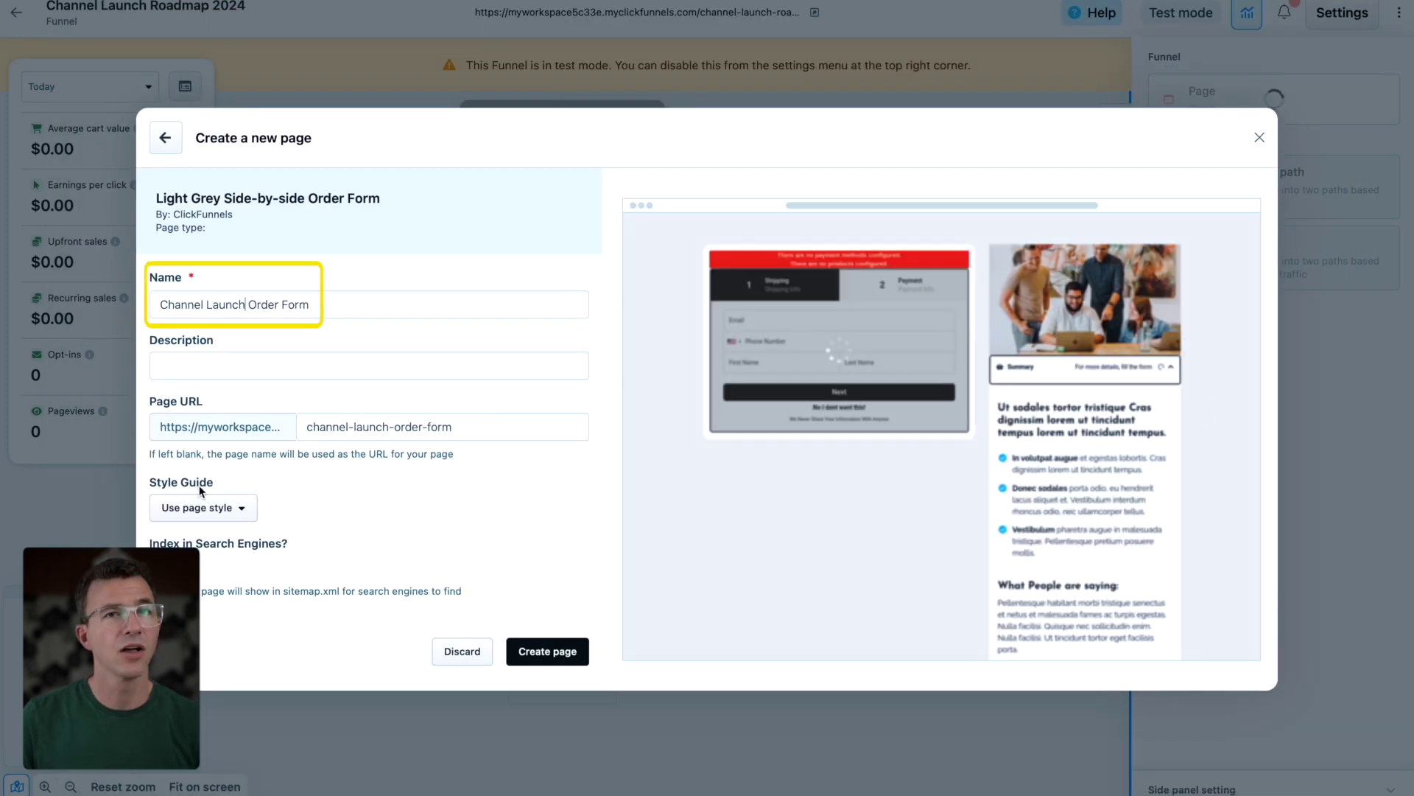
click(545, 651)
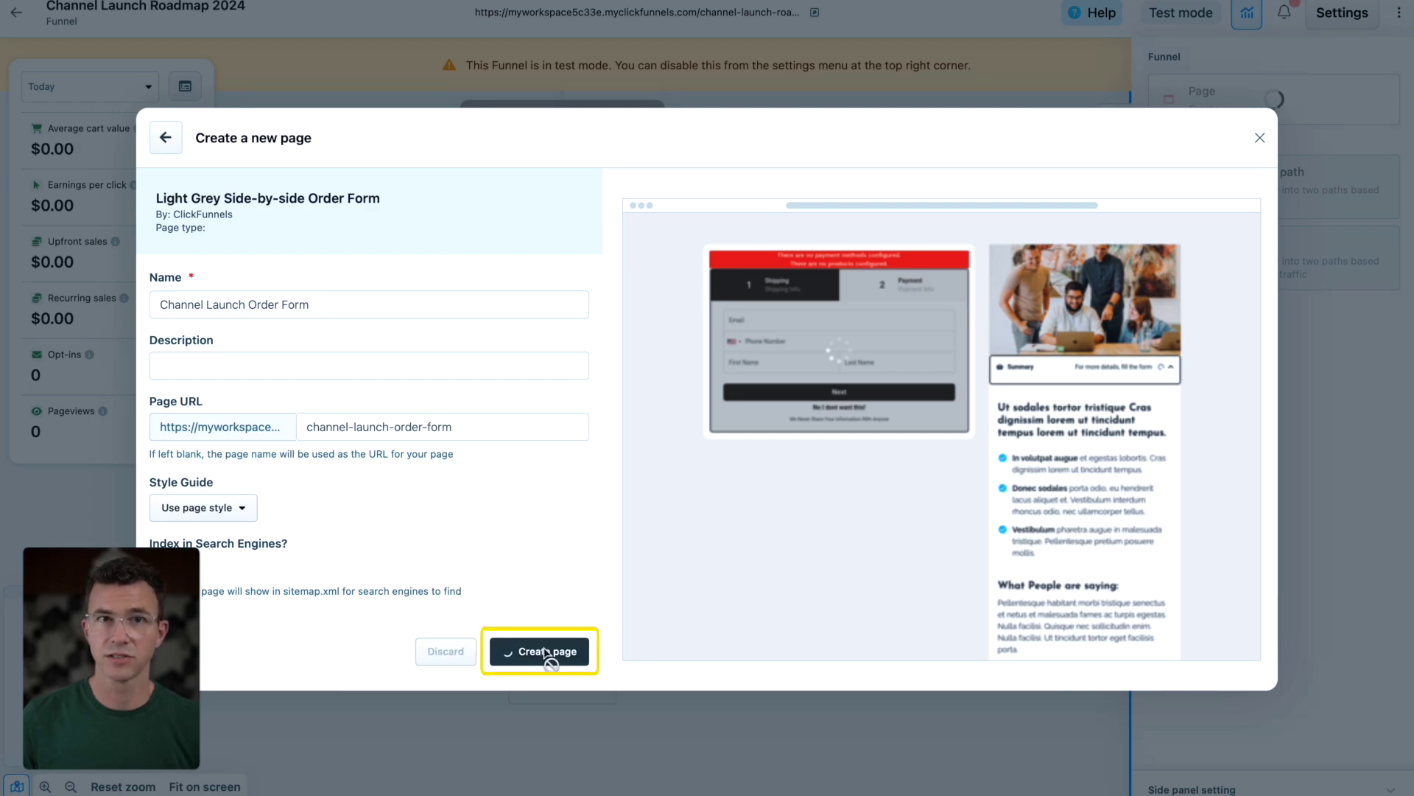
click(778, 622)
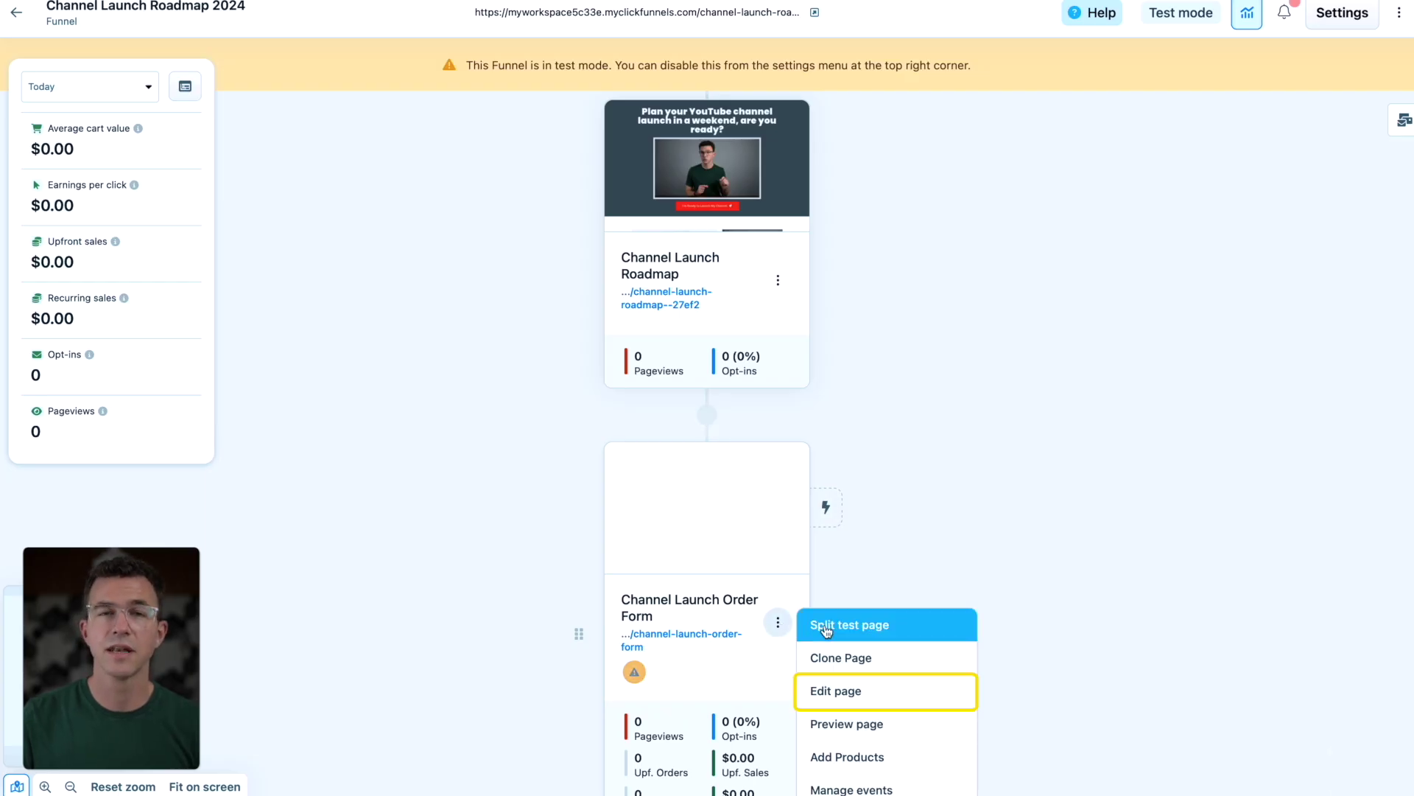
click(844, 692)
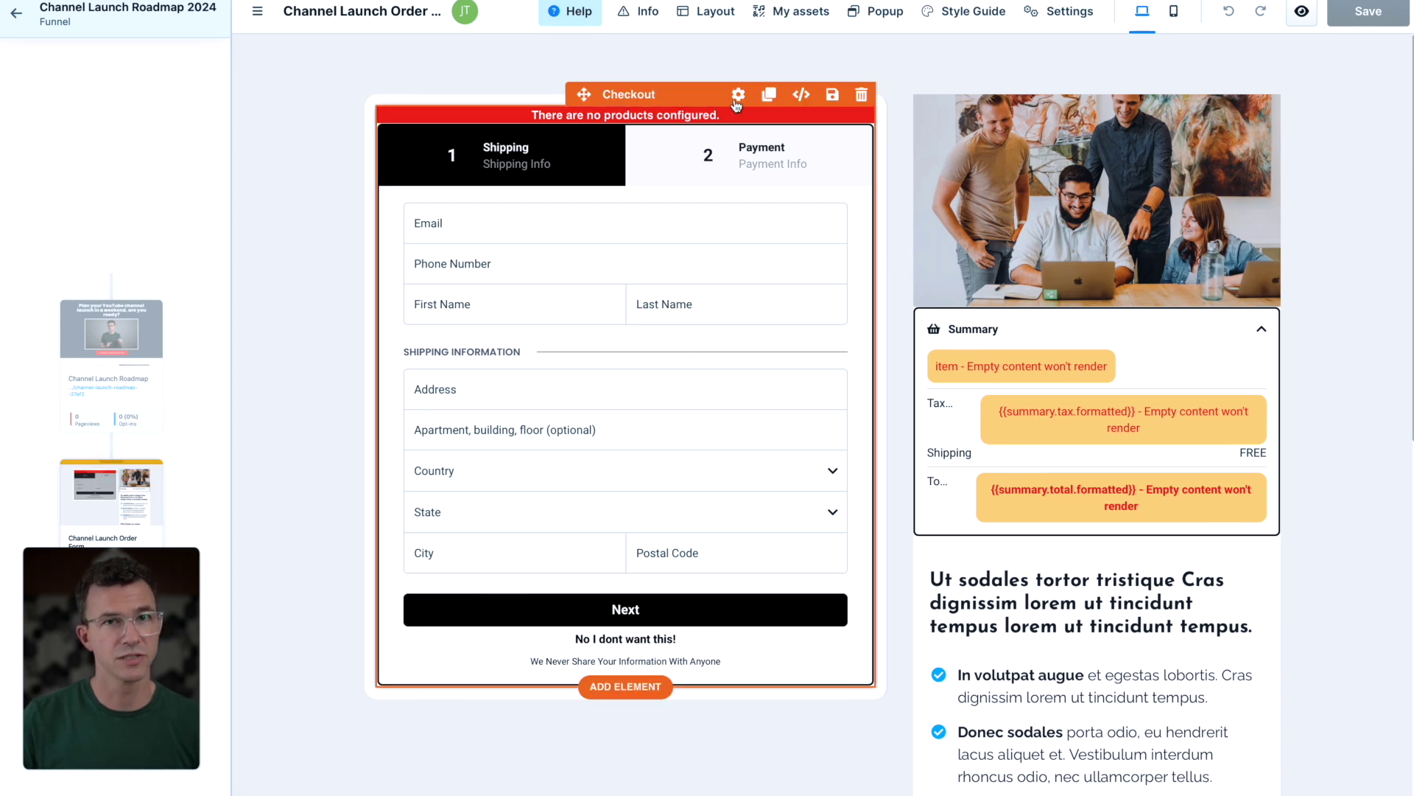
Set the checkout element to a 1 Step checkout.
click(738, 94)
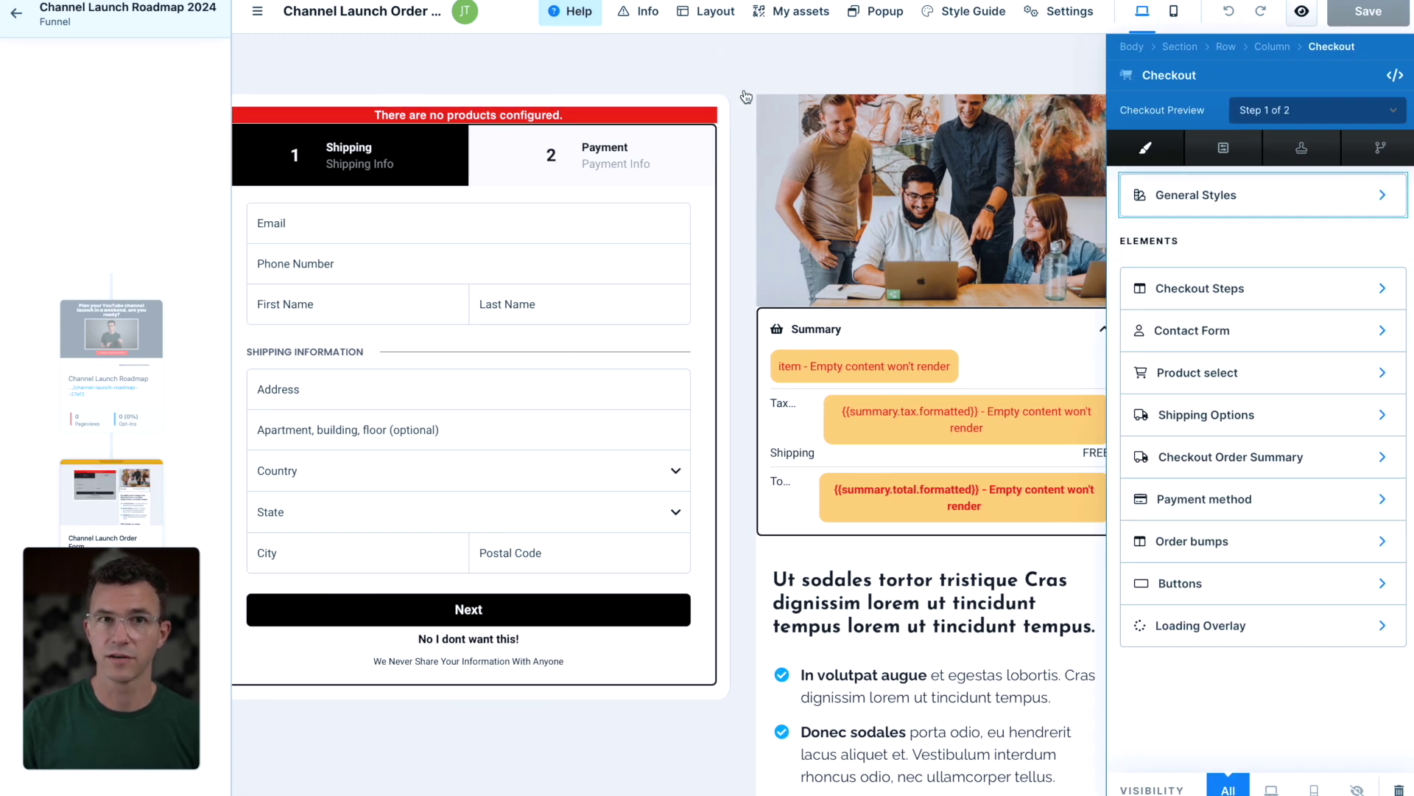
click(1235, 290)
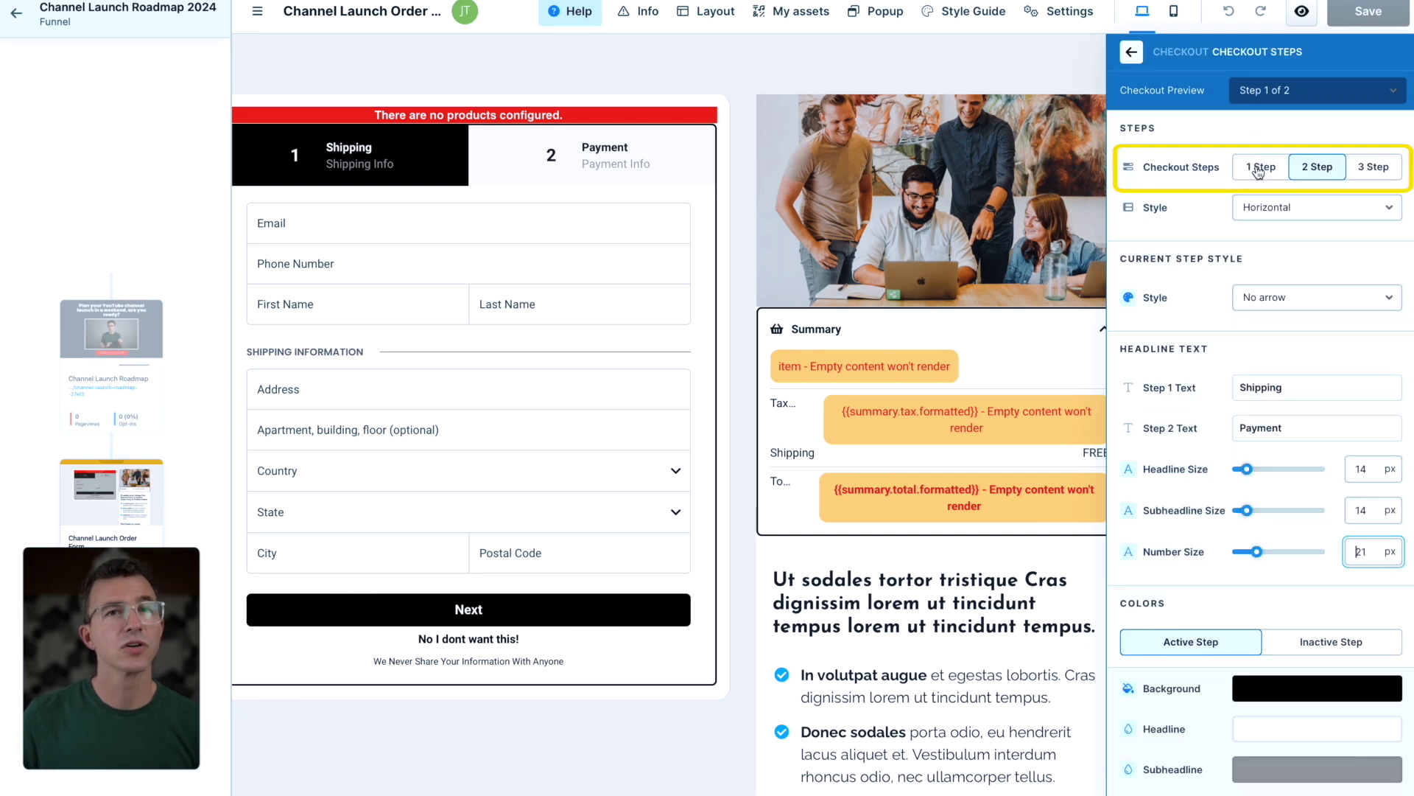
click(1260, 168)
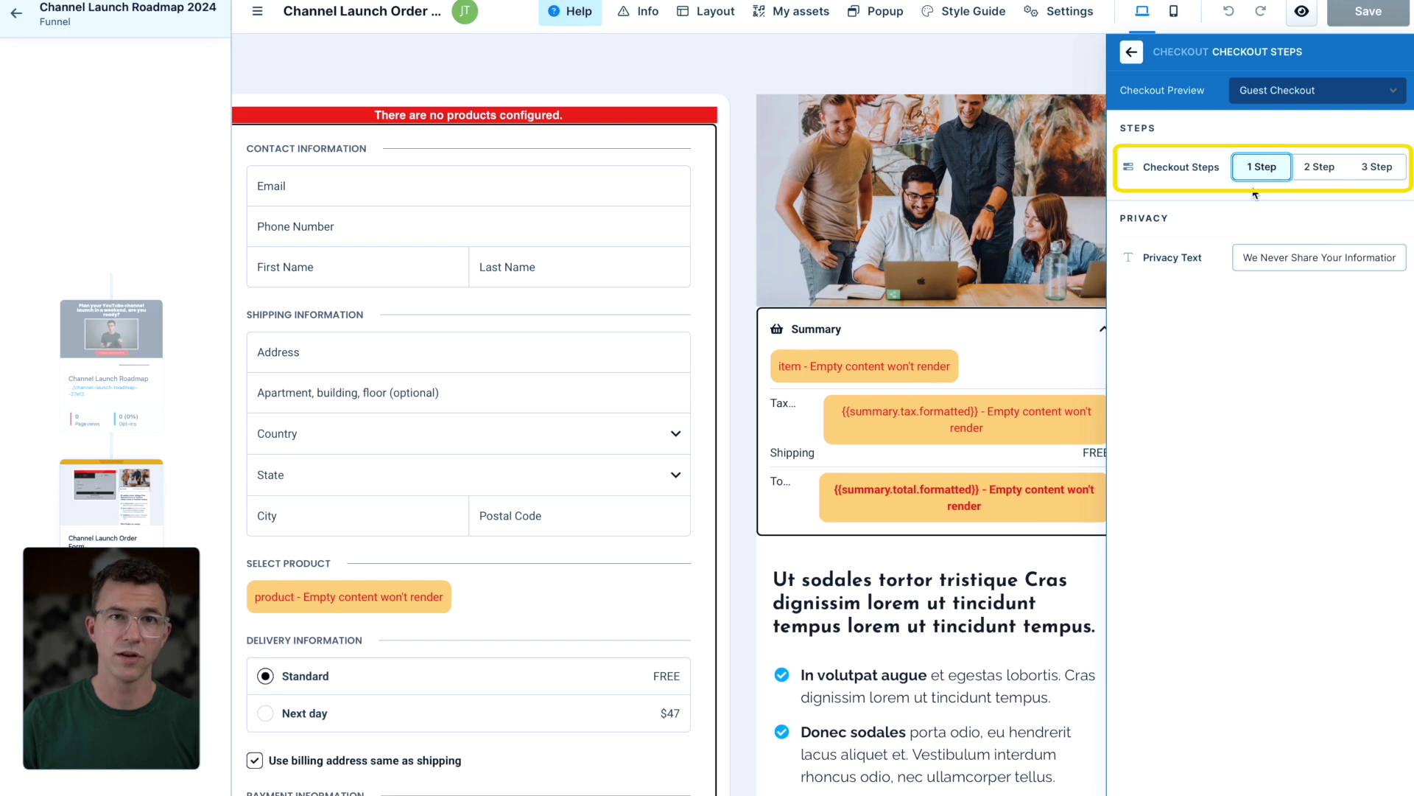
click(1131, 53)
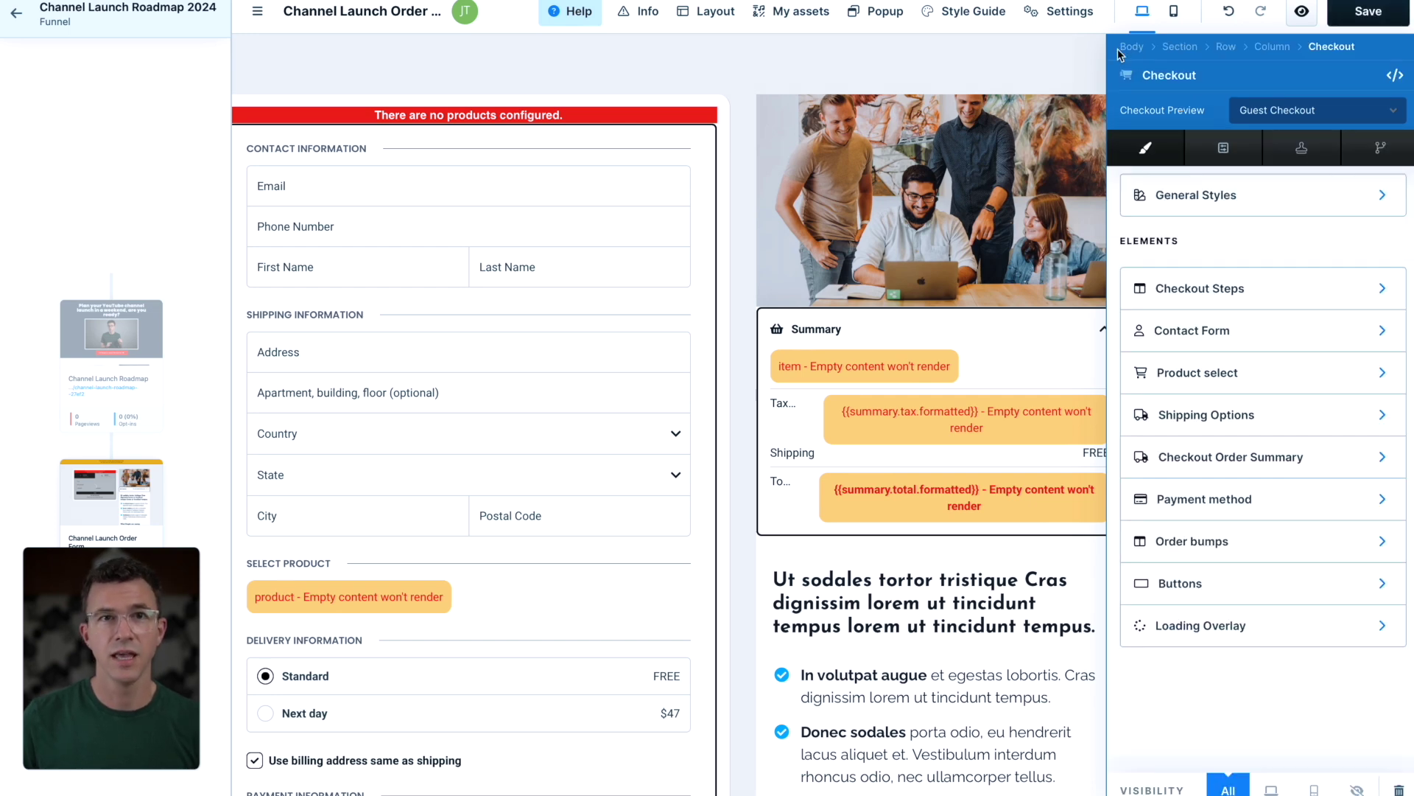
Attach the Channel Launch Roadmap product ($47.00) to the order form.
click(1241, 374)
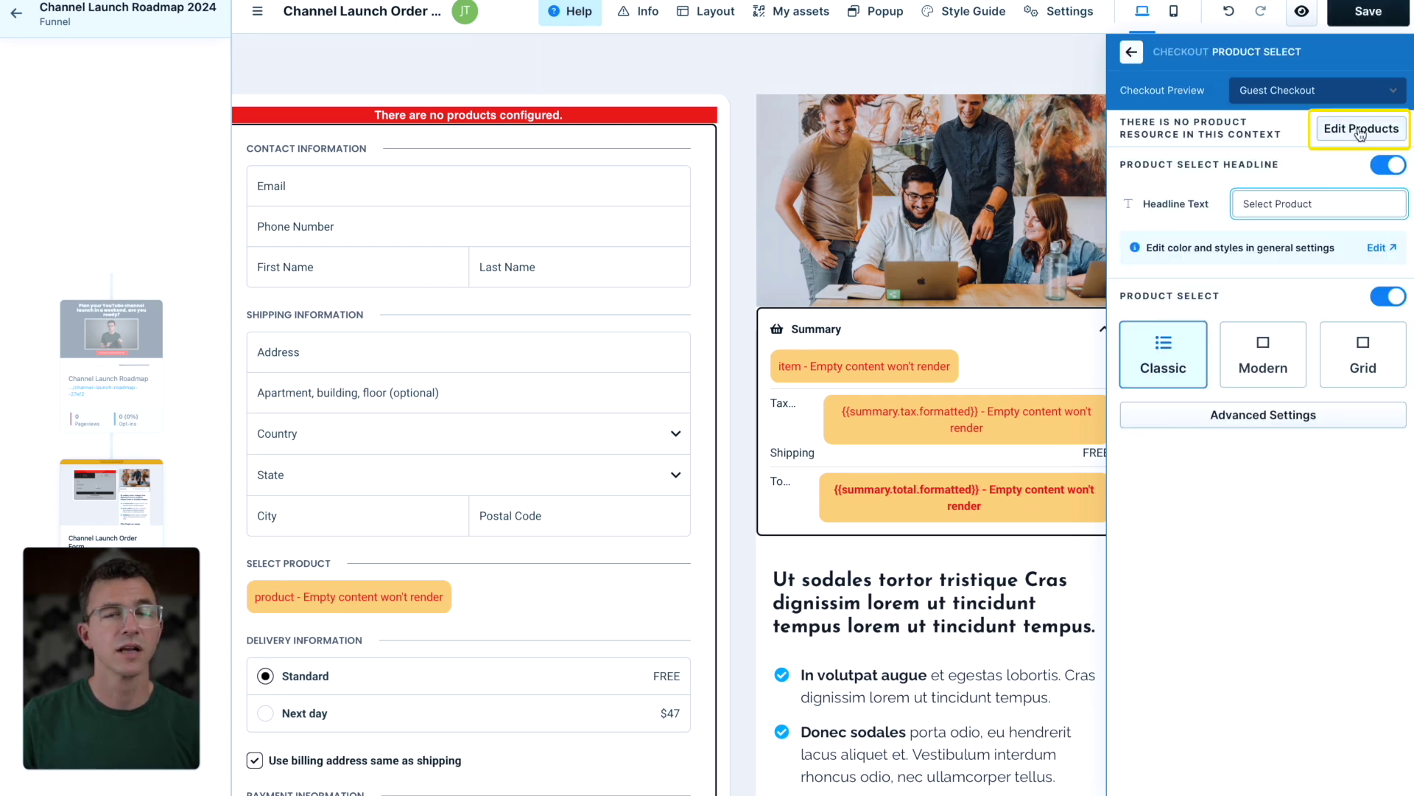
click(1360, 131)
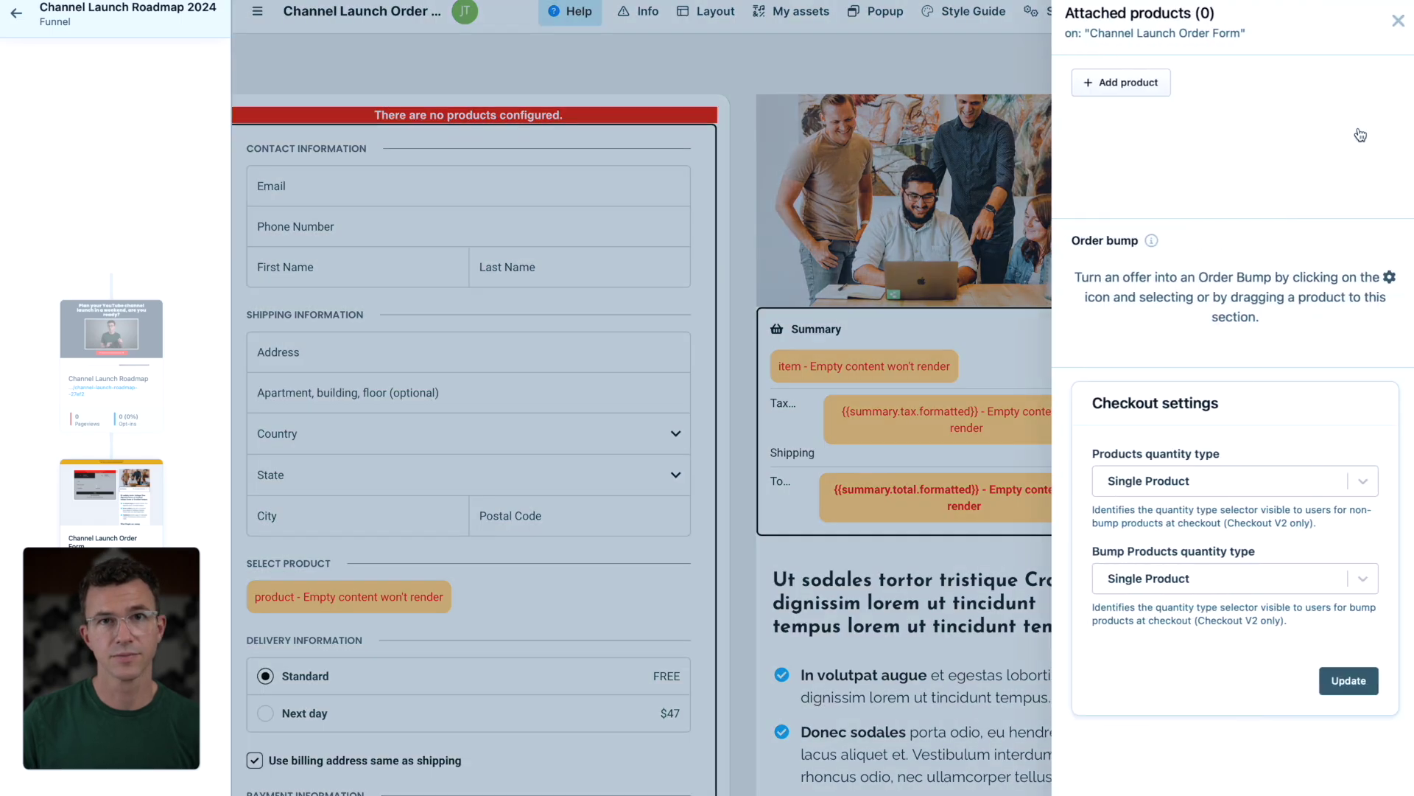
click(1119, 83)
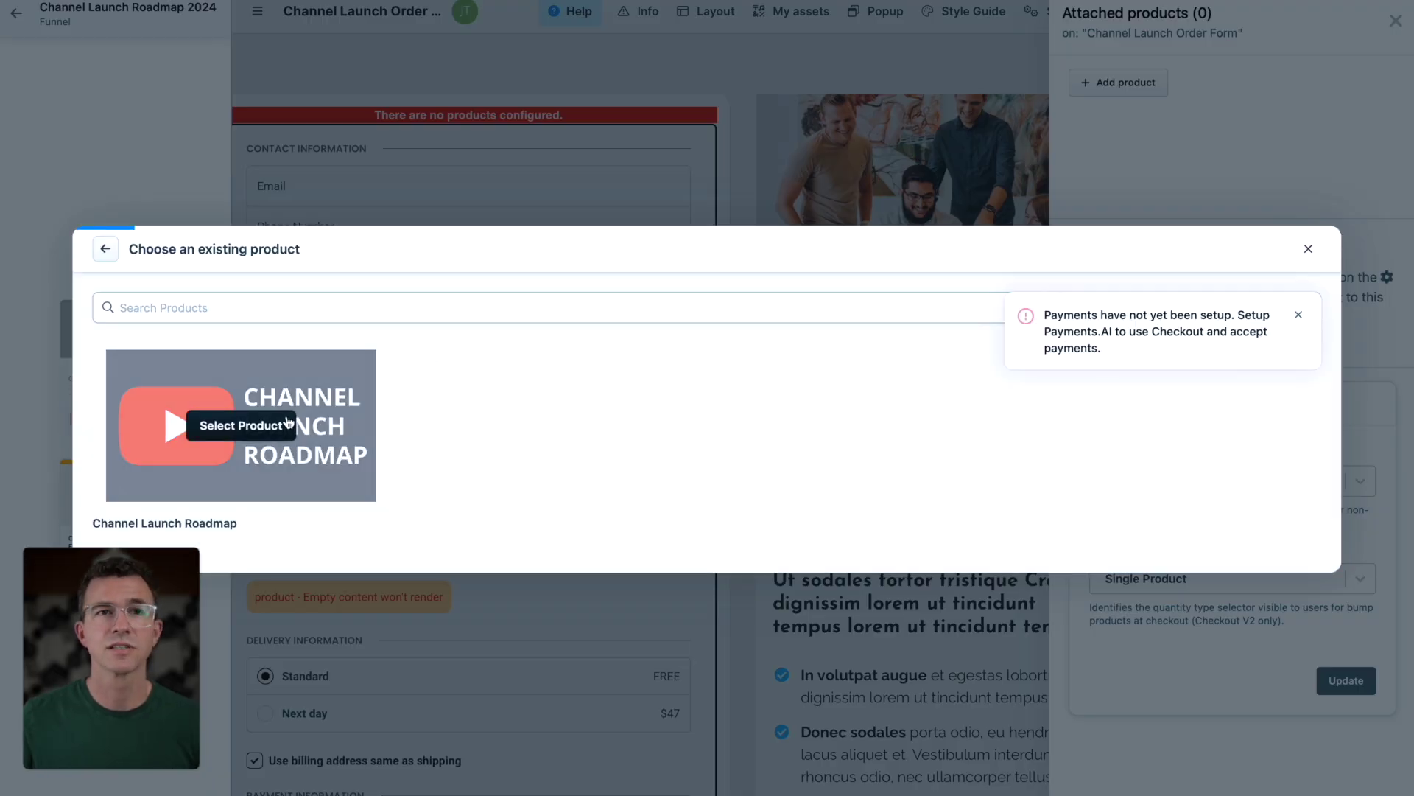
click(243, 423)
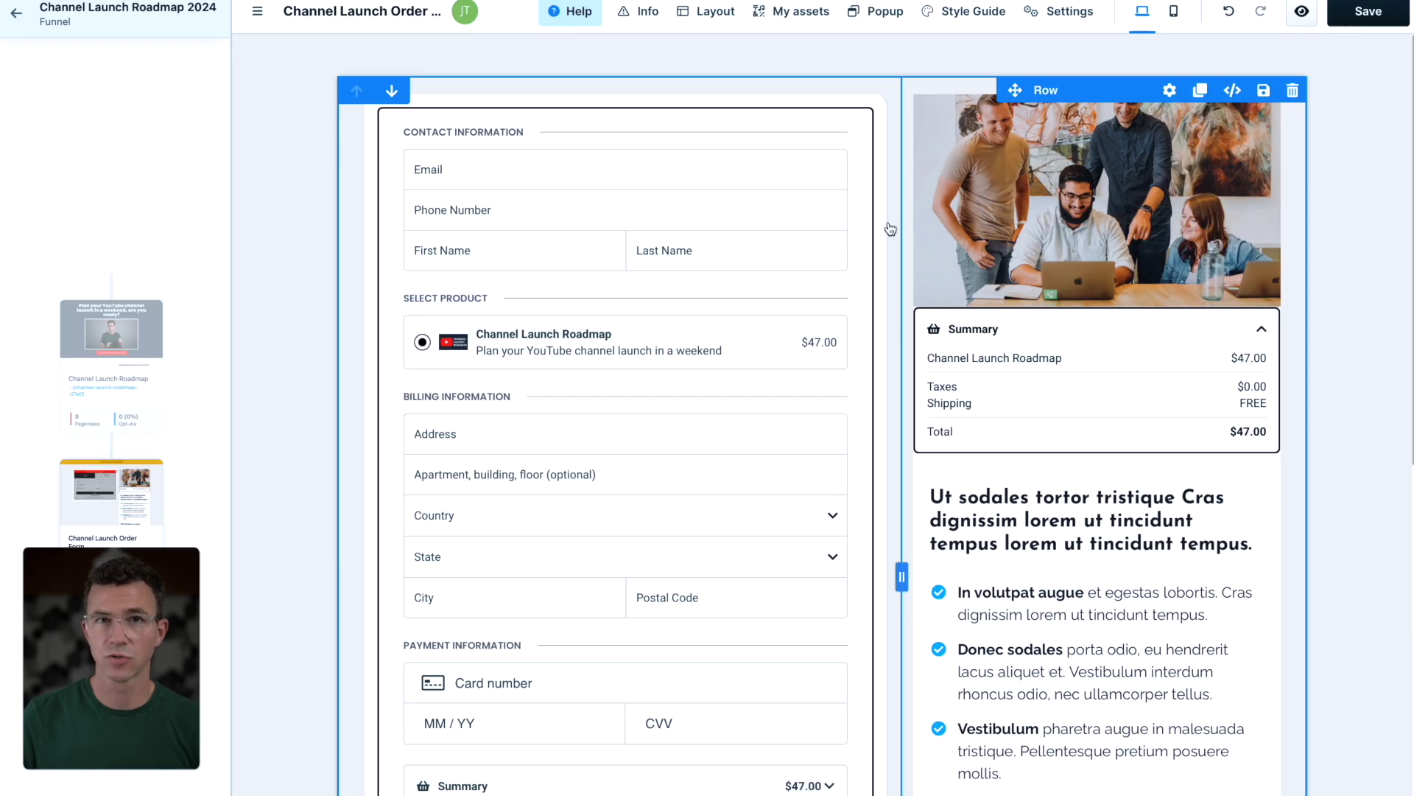
scroll(891, 229, down, 3)
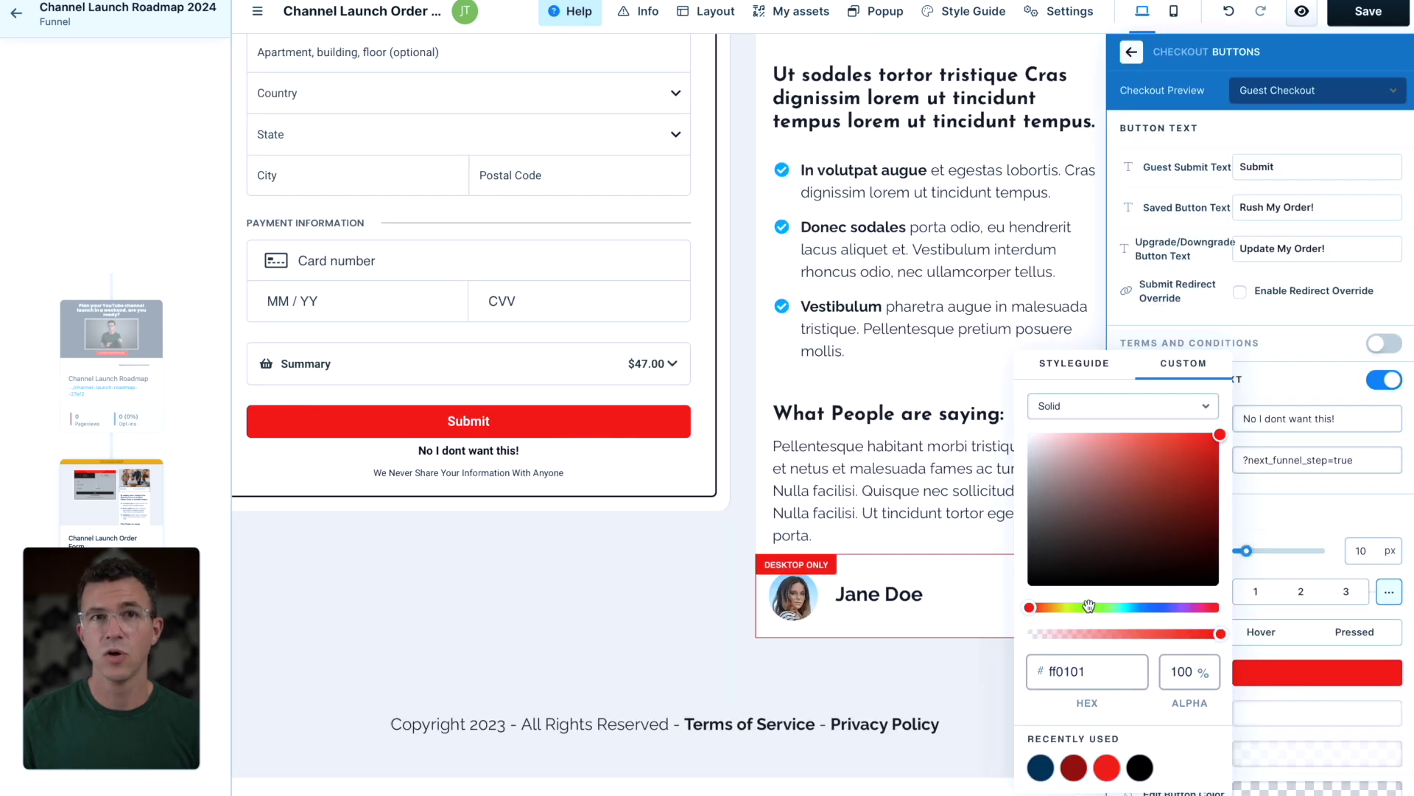
Make the order form's submit button green and label it 'Let's Launch My Channel!'.
click(1218, 493)
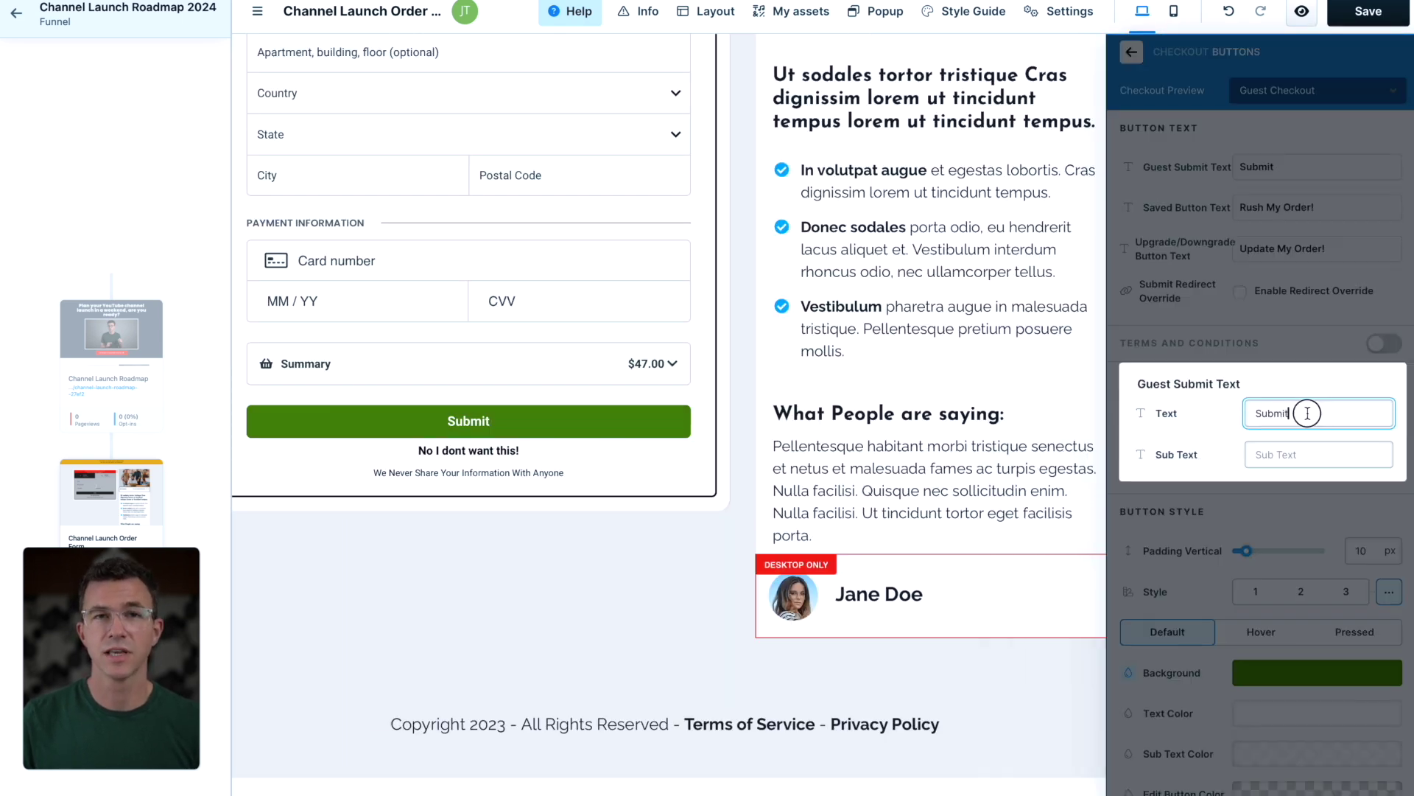
double_click(1301, 413)
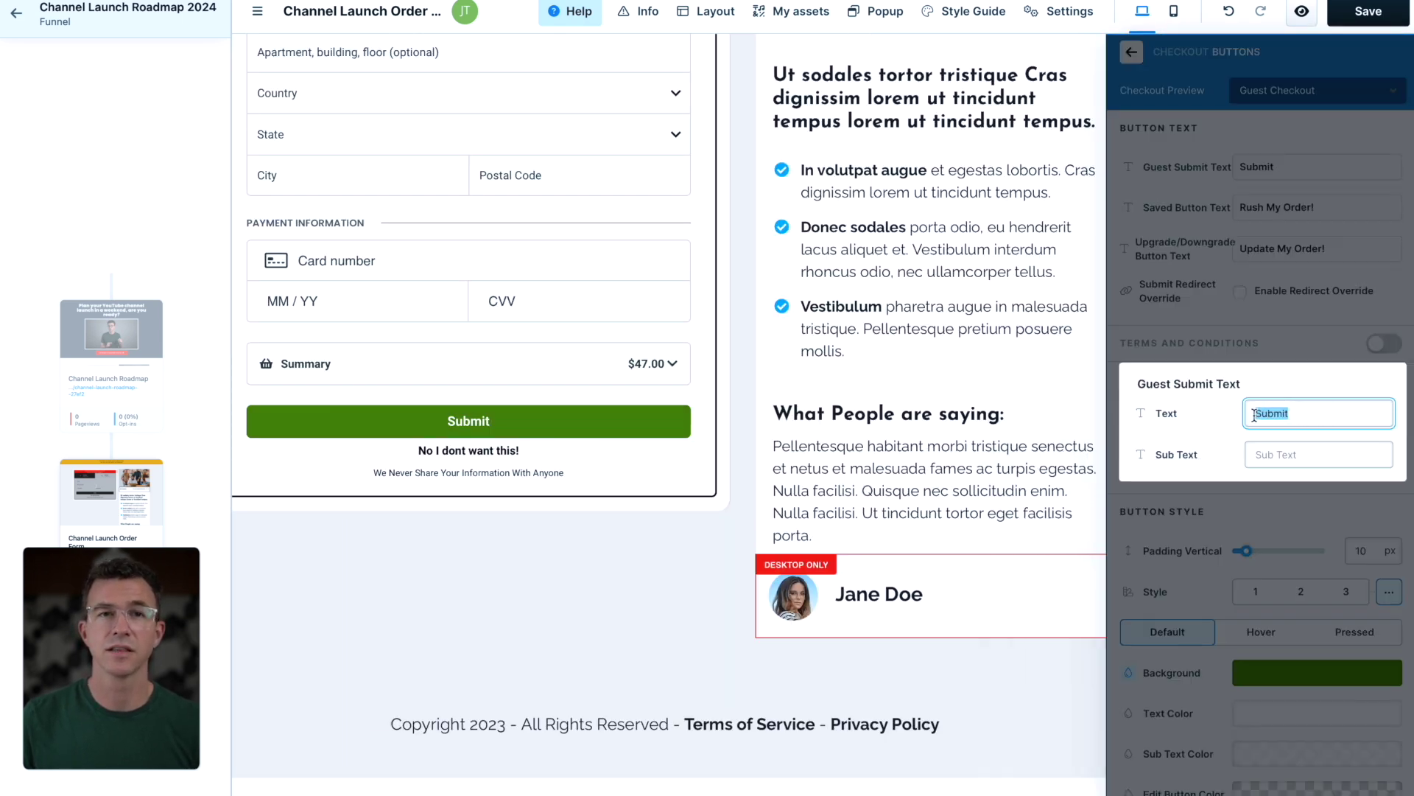
text(Let's Launch My Channel!)
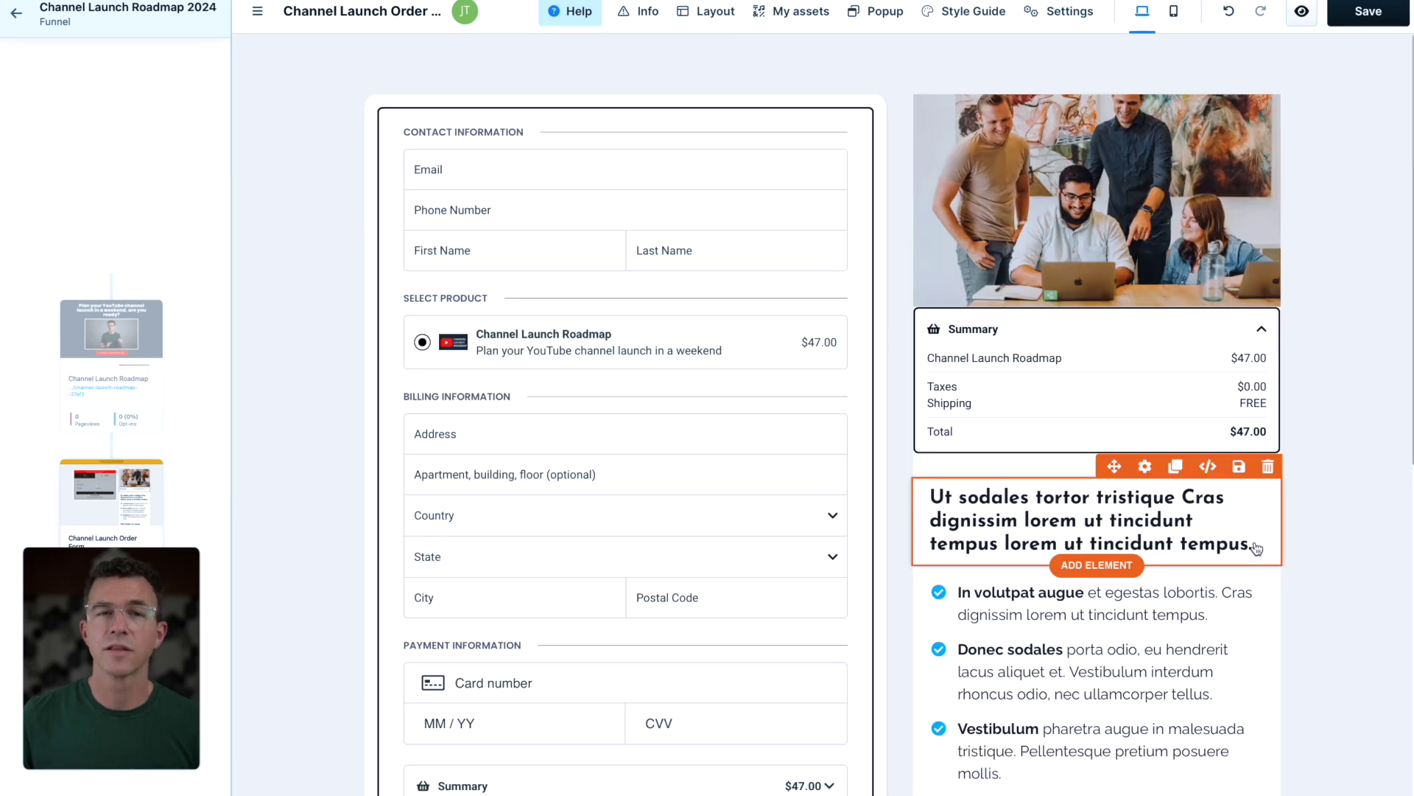
Rewrite the headline and testimonial text, and swap in a new testimonial avatar.
drag(1256, 543, 1063, 520)
double_click(1064, 519)
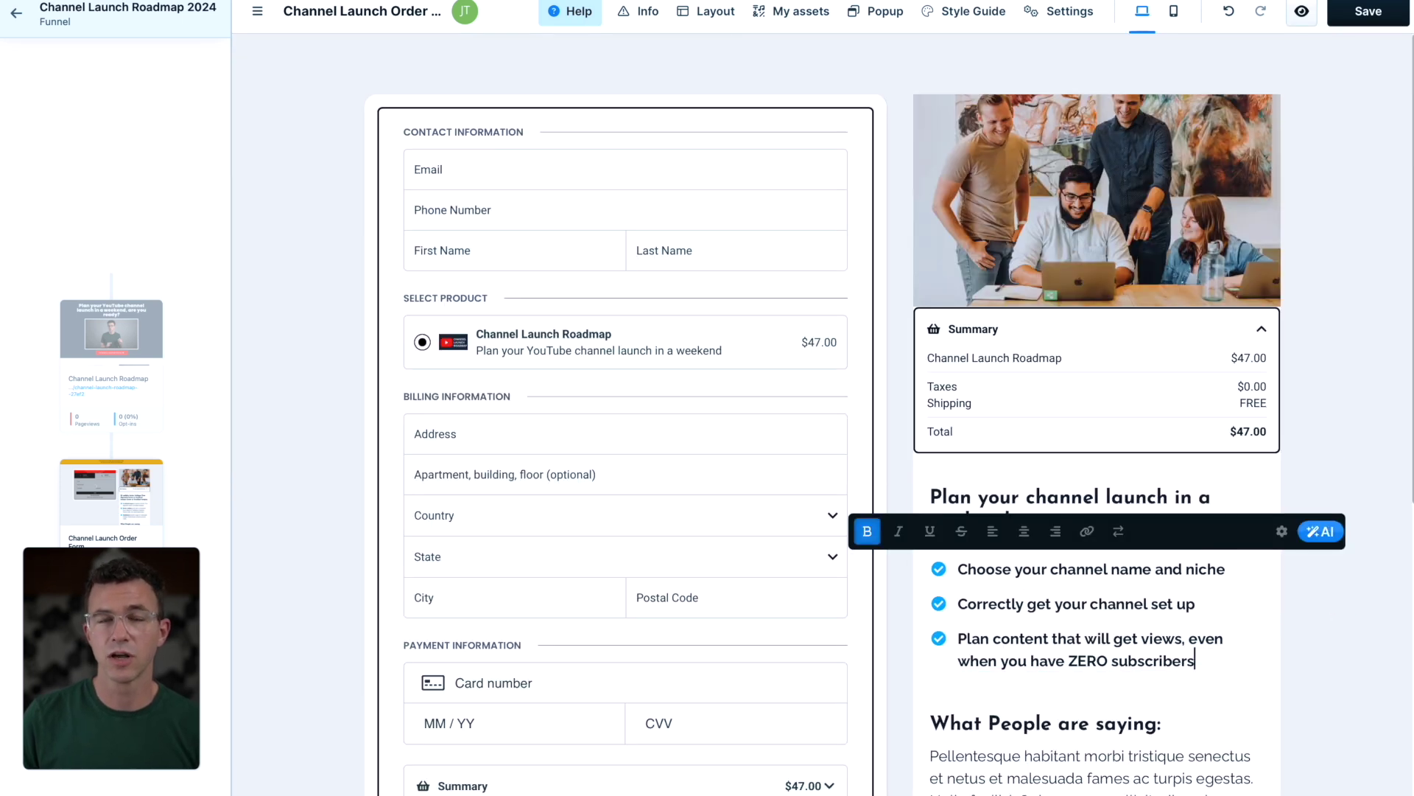
scroll(1030, 635, down, 4)
click(1090, 575)
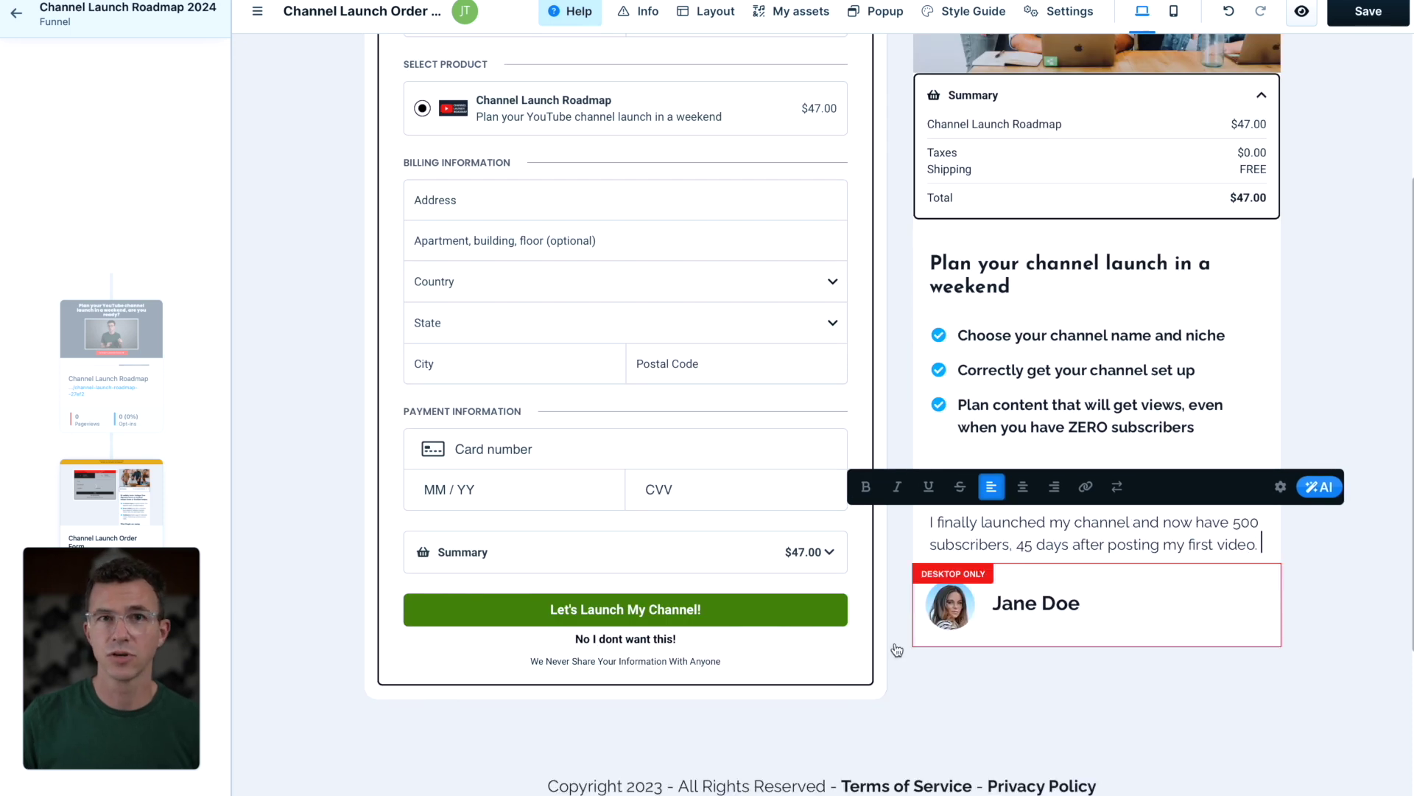
click(1005, 610)
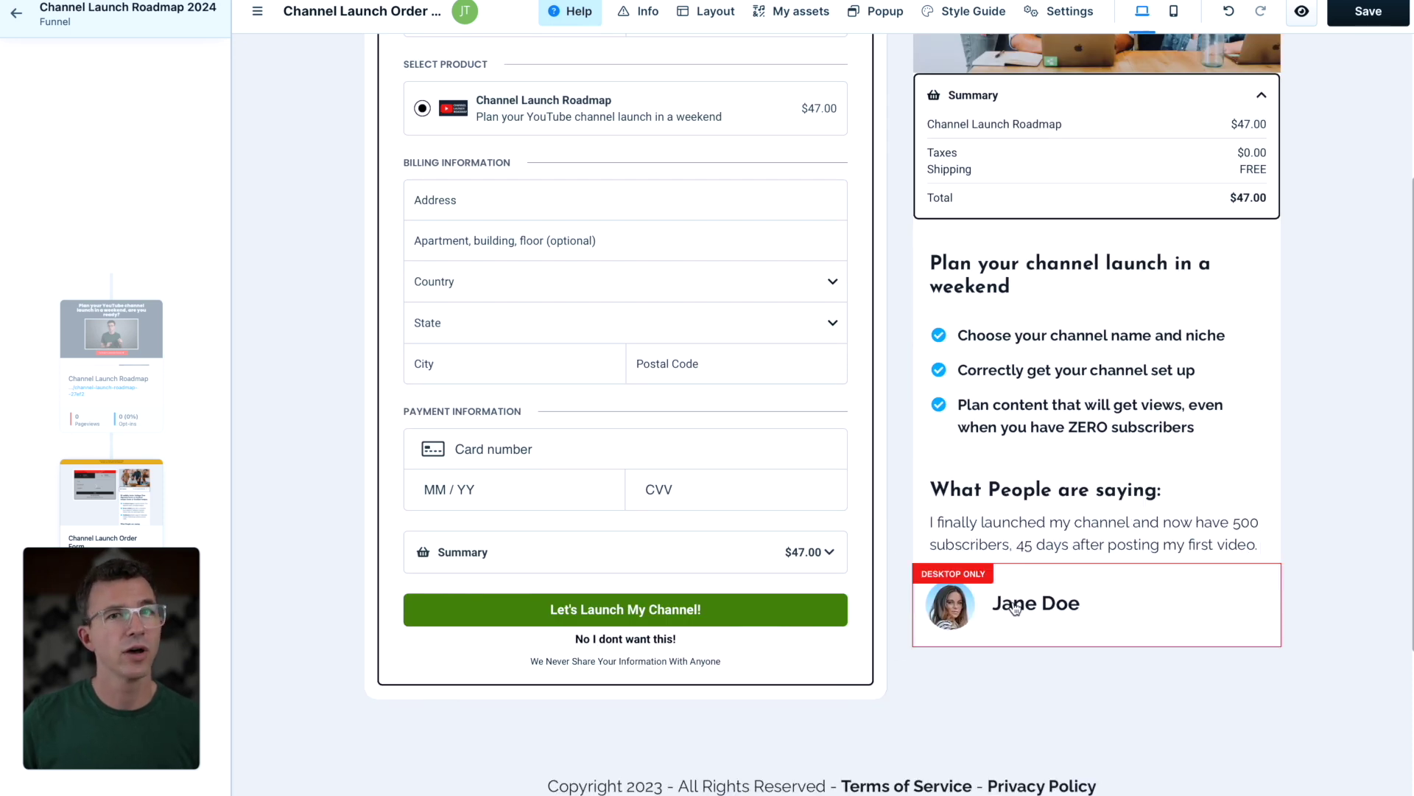
click(957, 610)
Replace the testimonial name and save the order form page.
scroll(956, 610, down, 3)
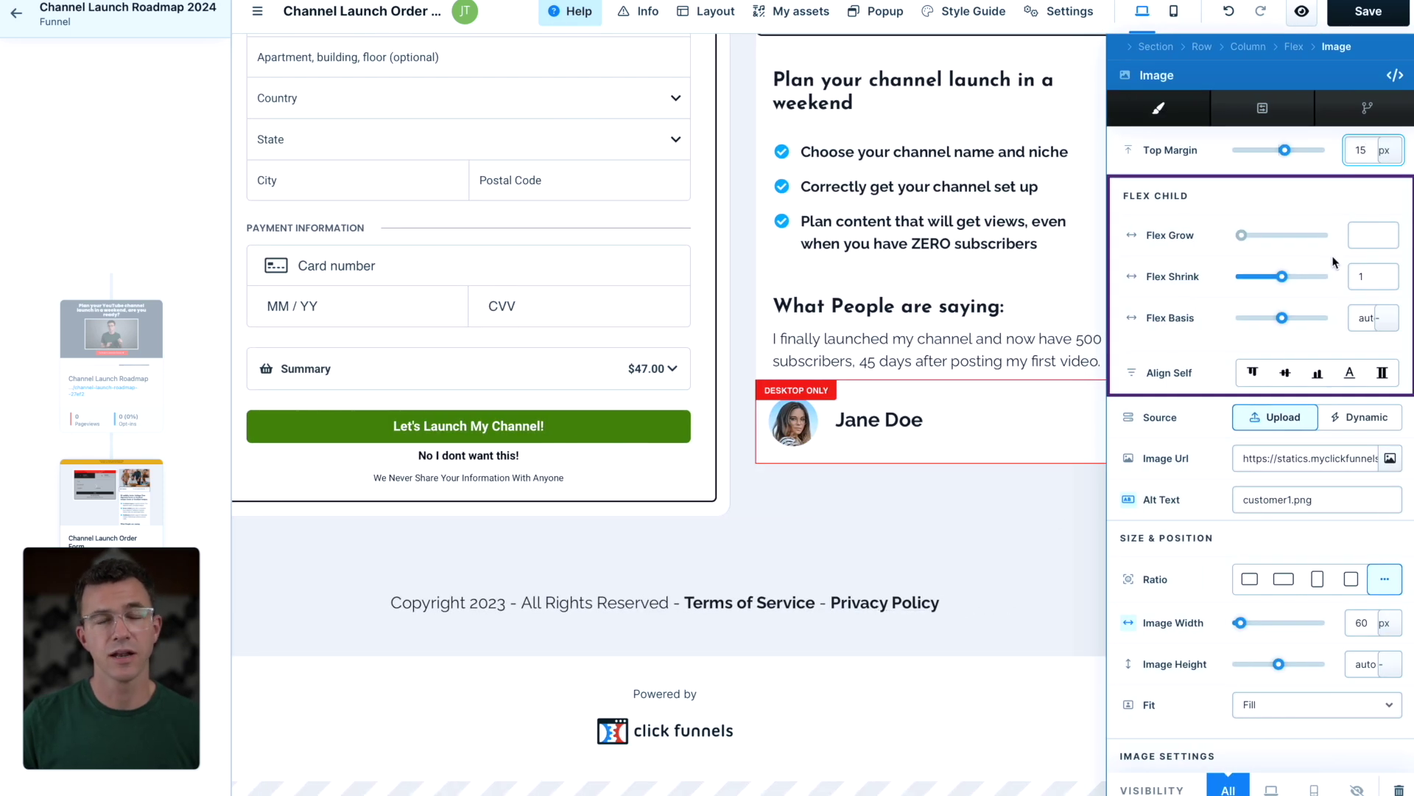
double_click(856, 414)
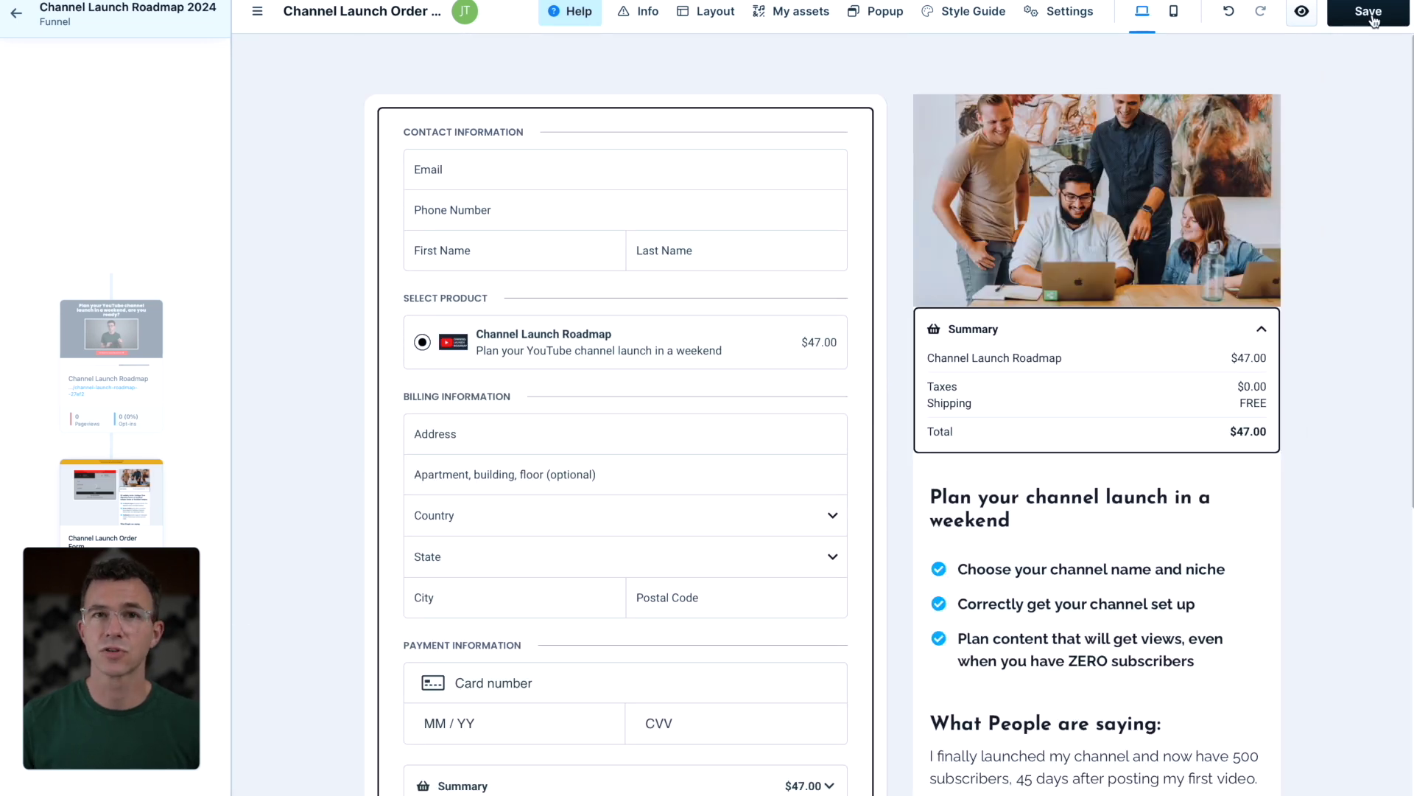
click(1373, 20)
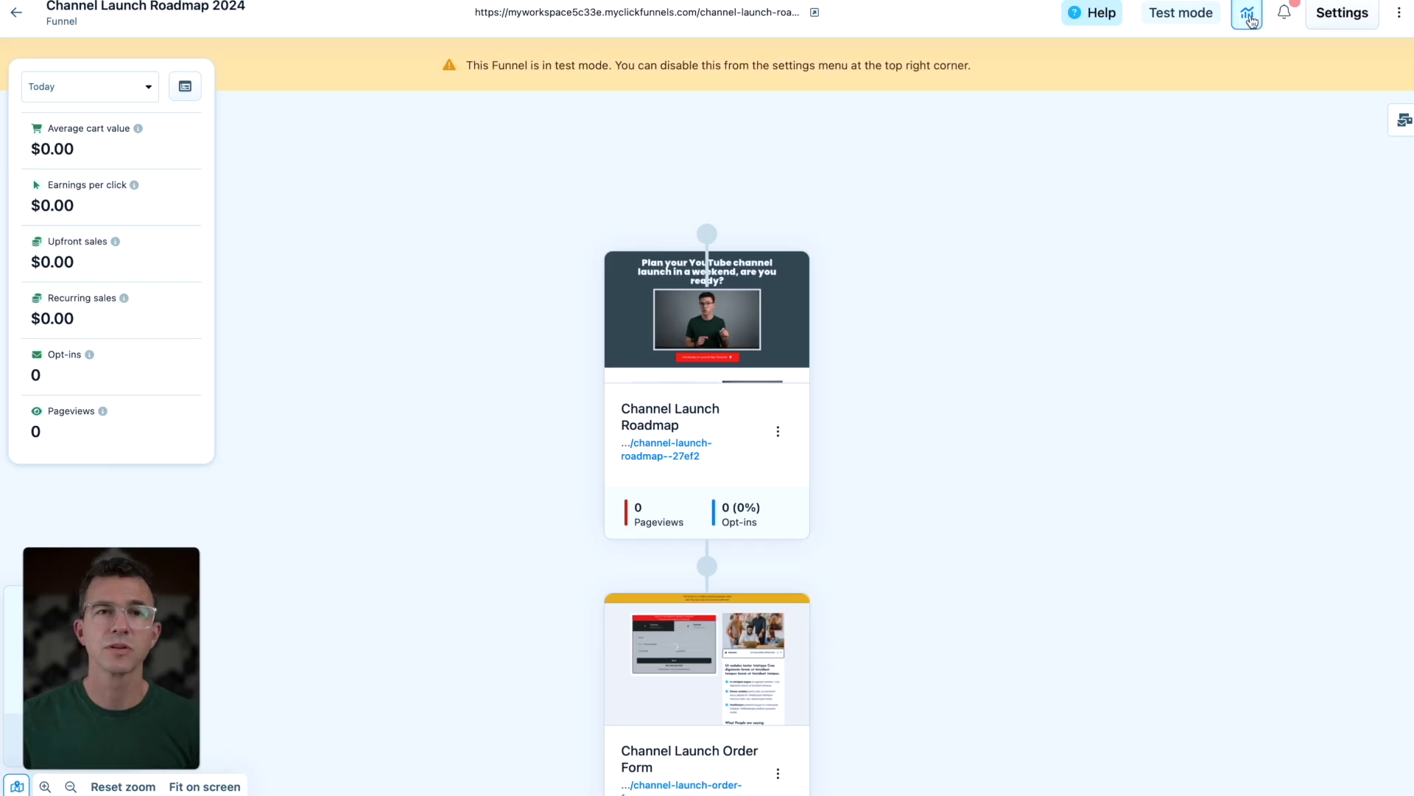
Set Test Mode to No, hide the ClickFunnels badge, update the funnel, and go to Domains.
click(1350, 23)
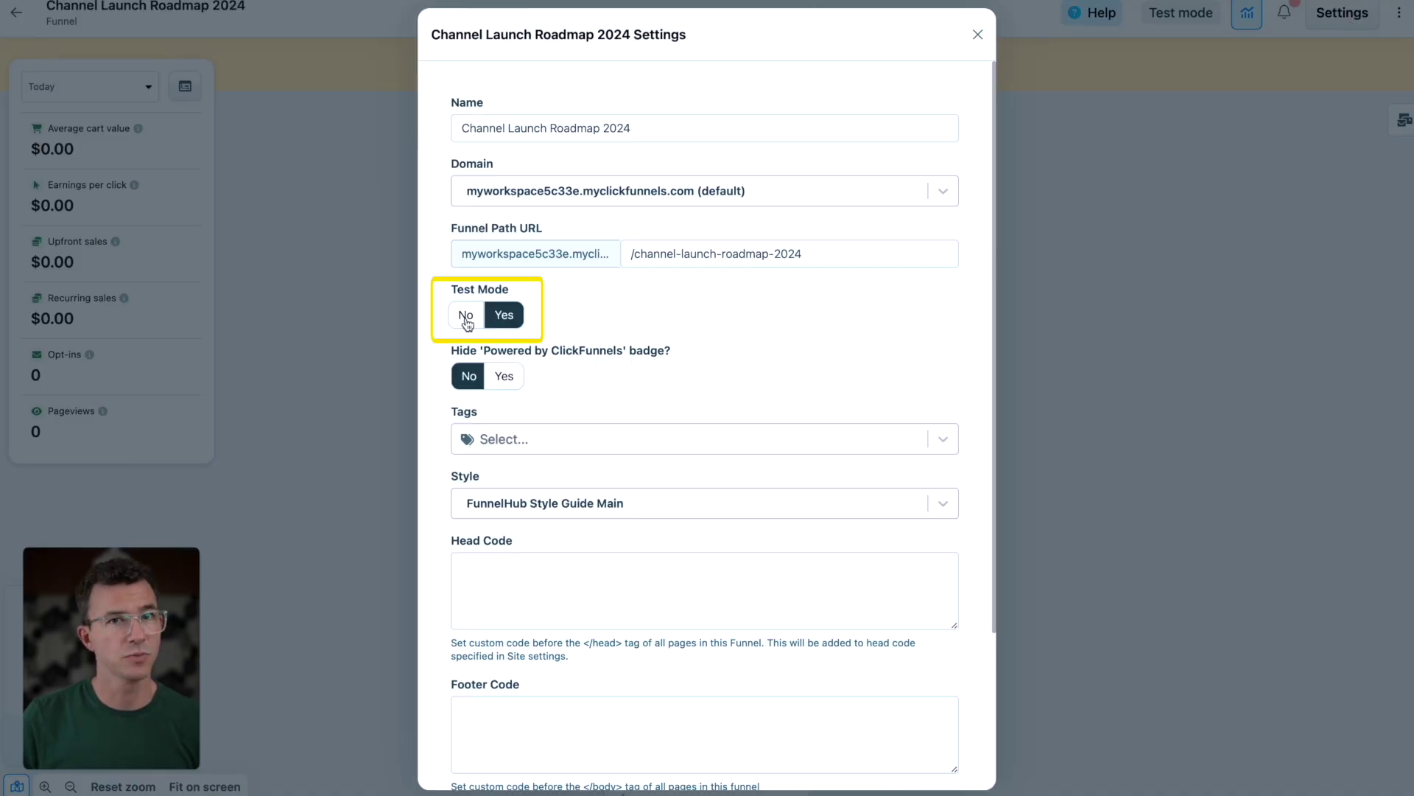
click(467, 317)
click(504, 377)
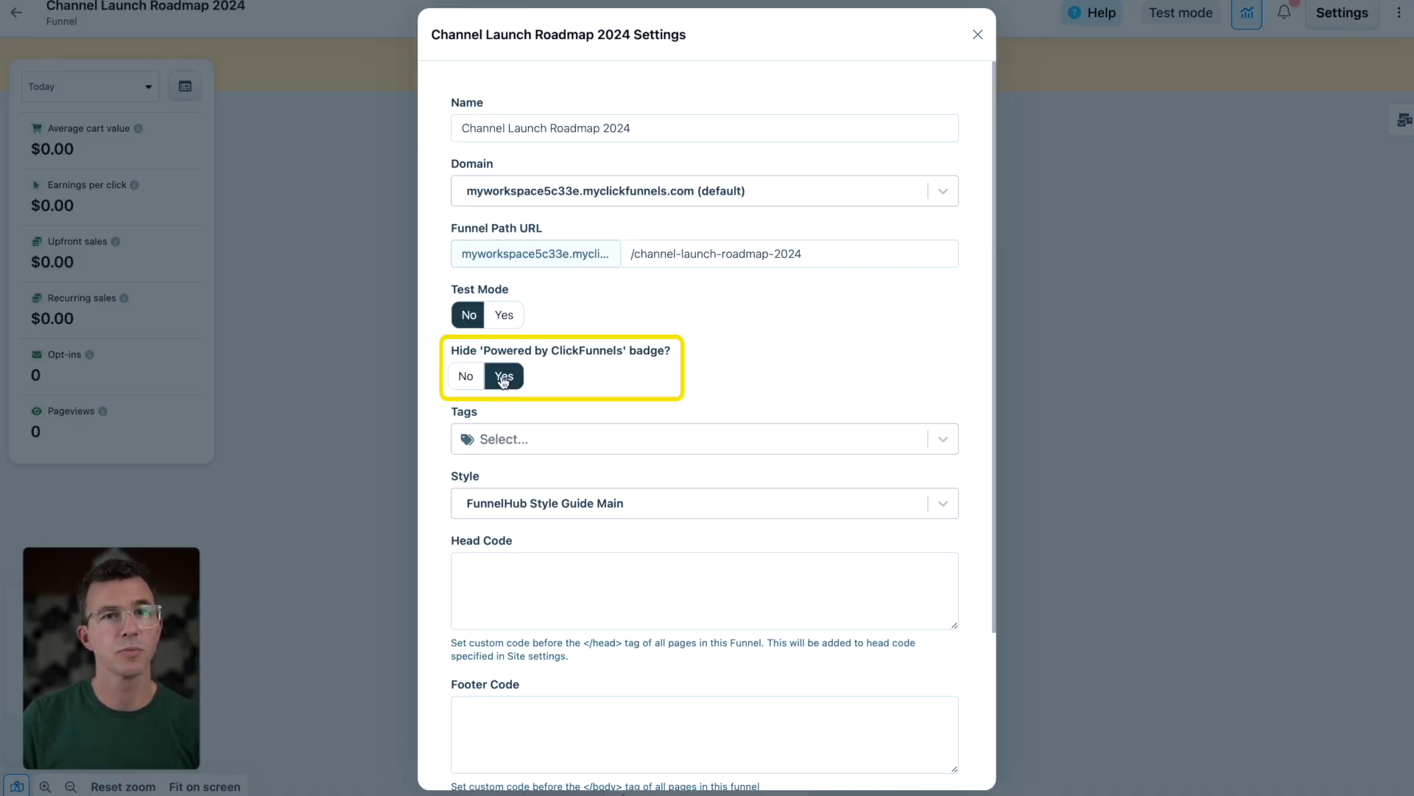
scroll(534, 501, down, 3)
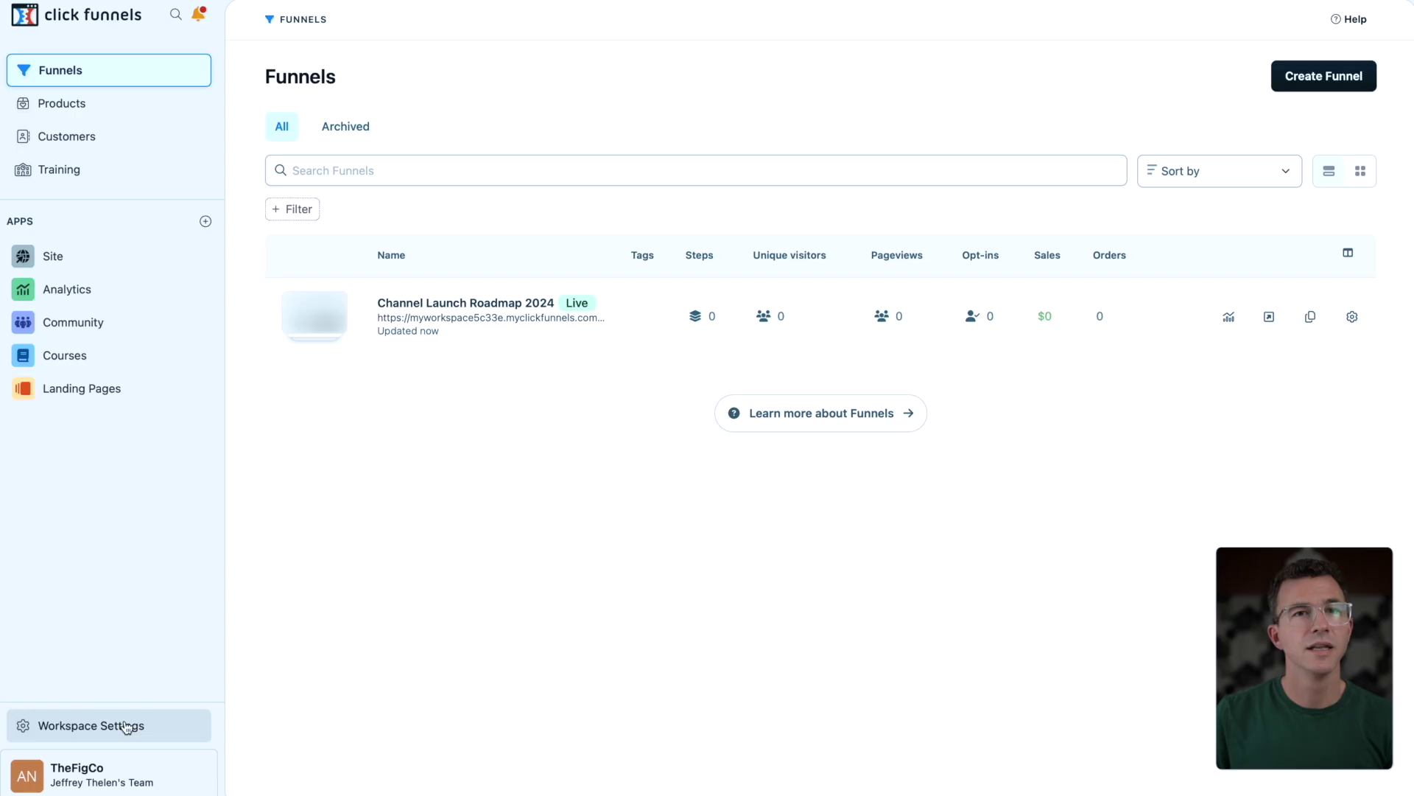
click(88, 723)
click(93, 218)
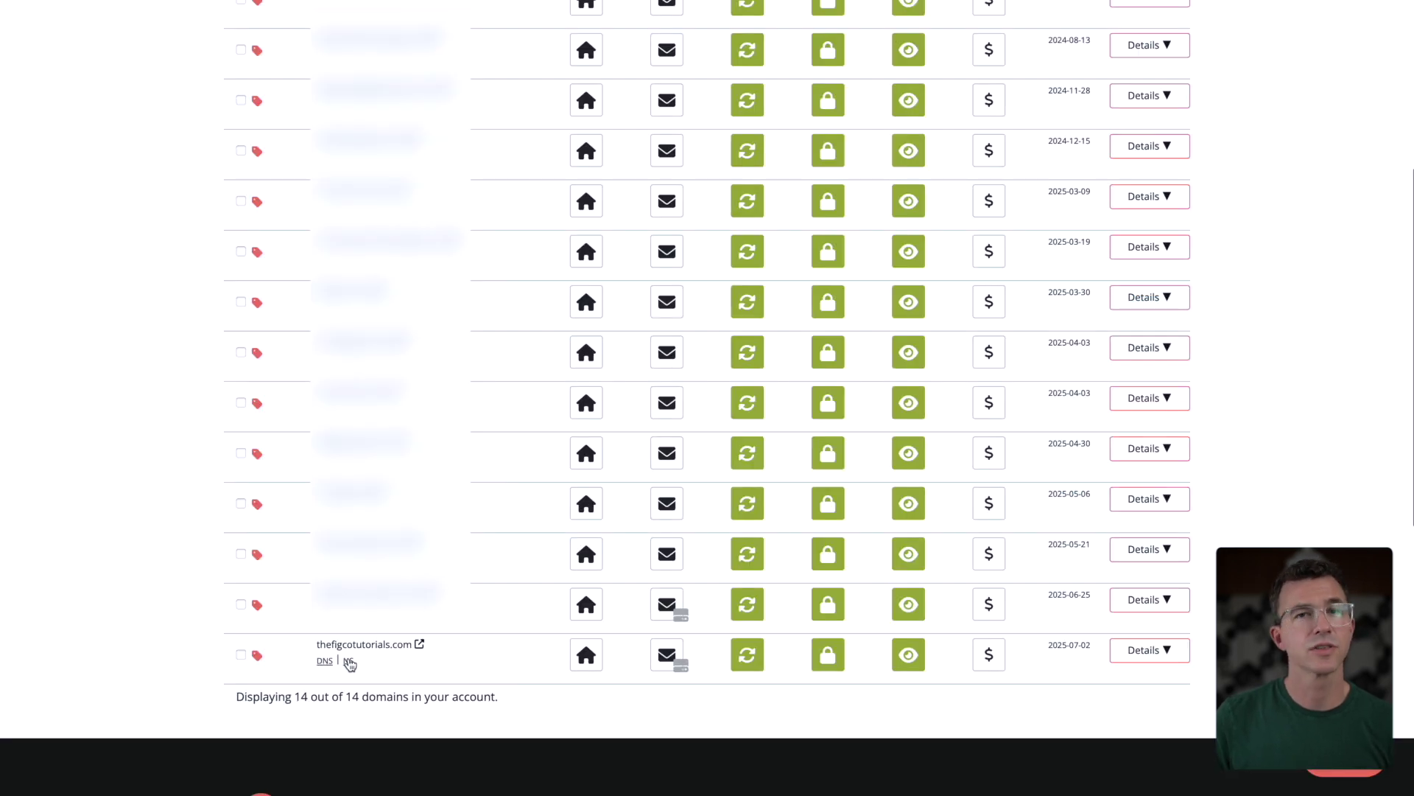
Delete thefigcotutorials.com's pixie.porkbun.com DNS record in Porkbun, then recheck the ClickFunnels connection.
click(329, 666)
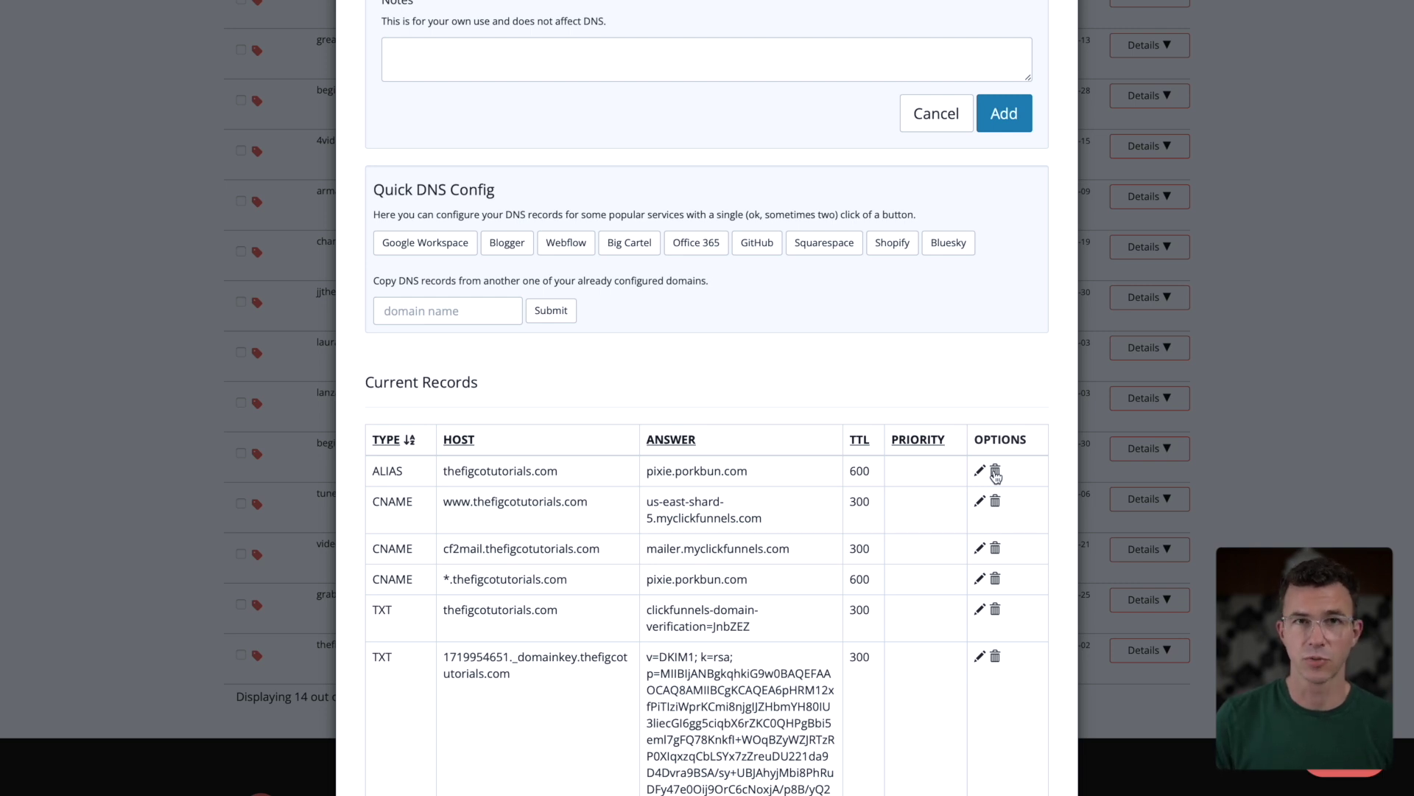
click(995, 471)
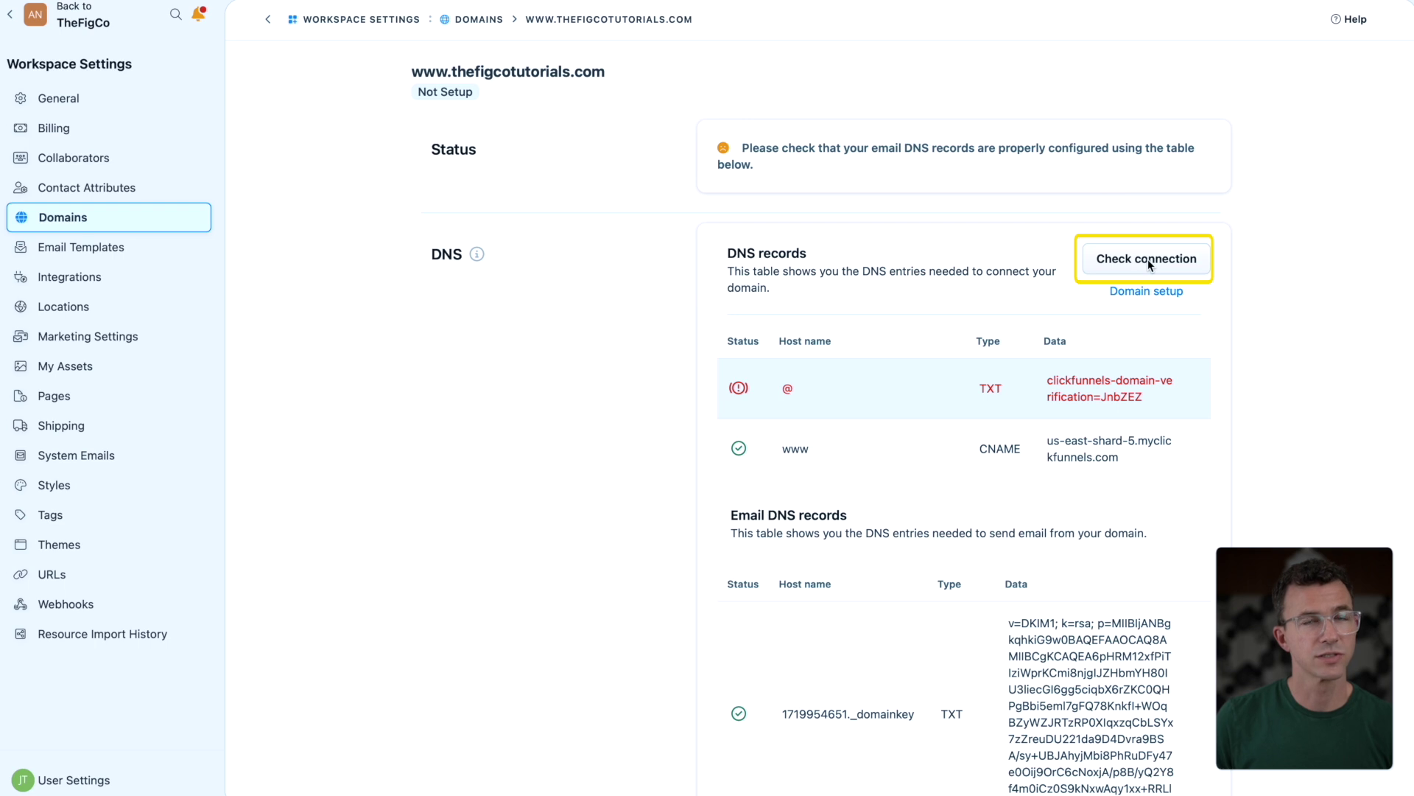
click(1148, 258)
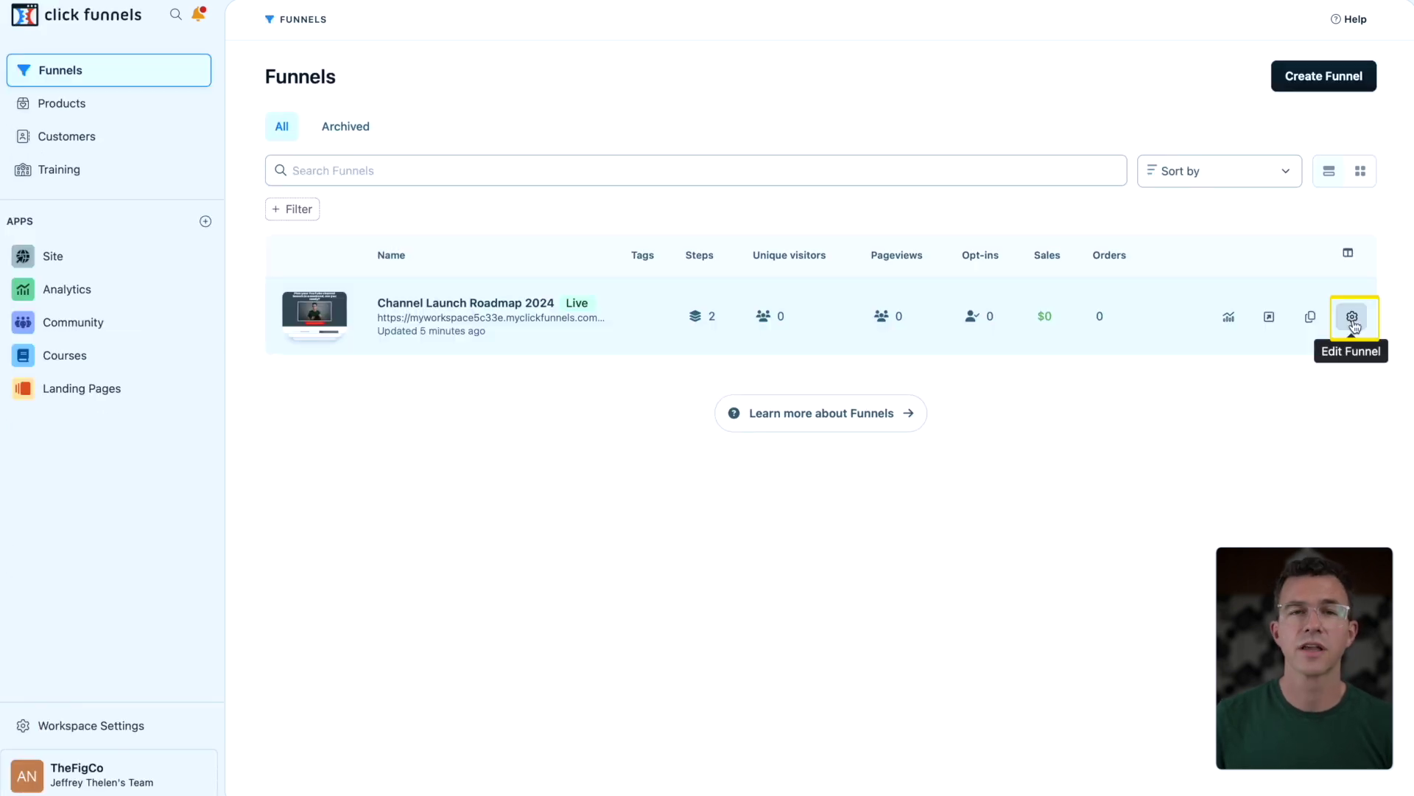
Assign the thefigcotutorials.com domain to the Channel Launch Roadmap 2024 funnel.
click(1351, 315)
click(812, 218)
click(812, 313)
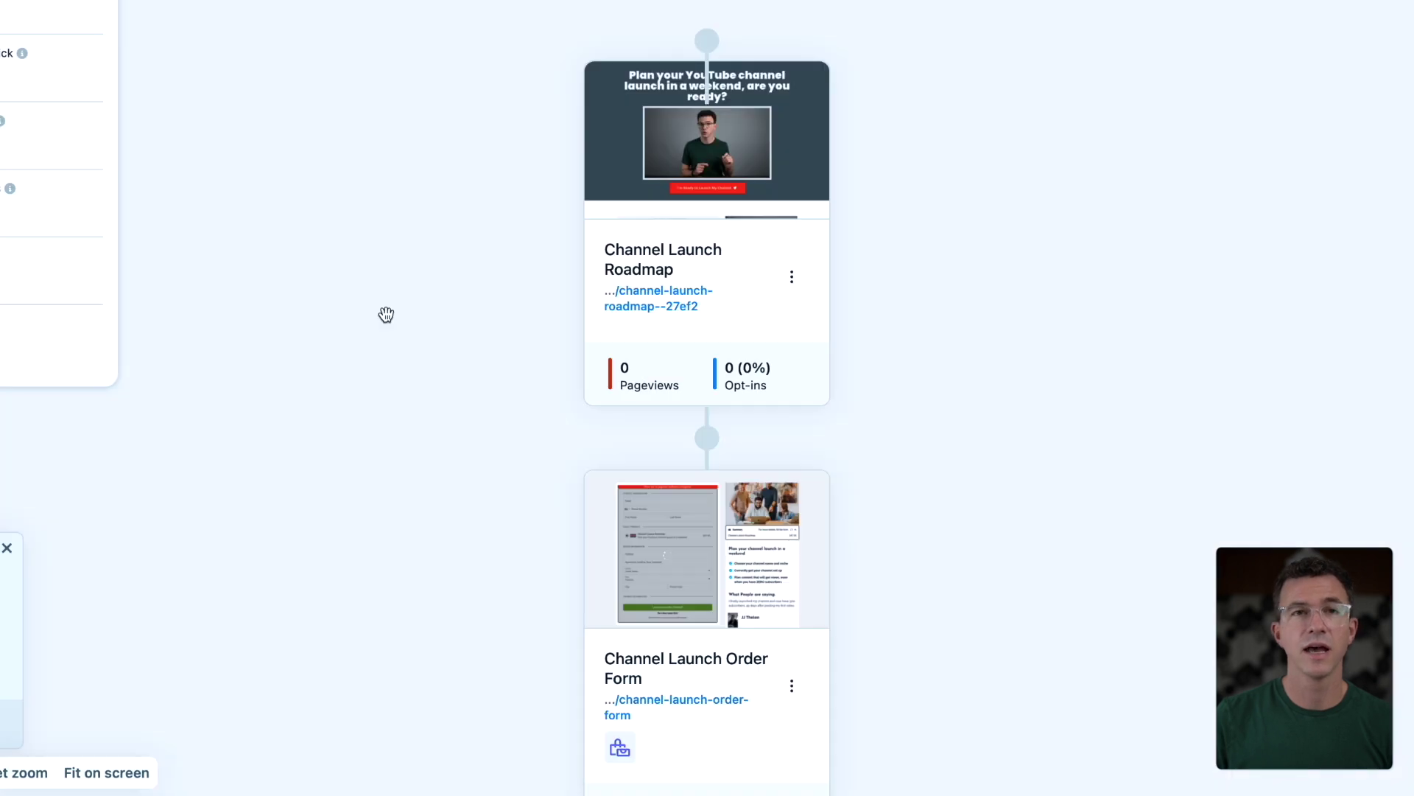